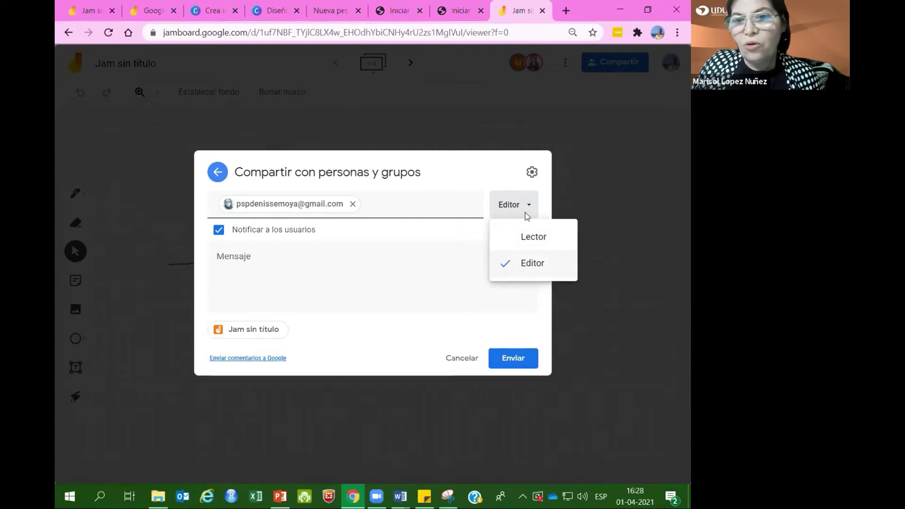
Switch the collaborator's access role to Viewer and then back to Editor.
{"action": "left_click", "coordinate": [525, 209]}
{"action": "left_click", "coordinate": [522, 210]}
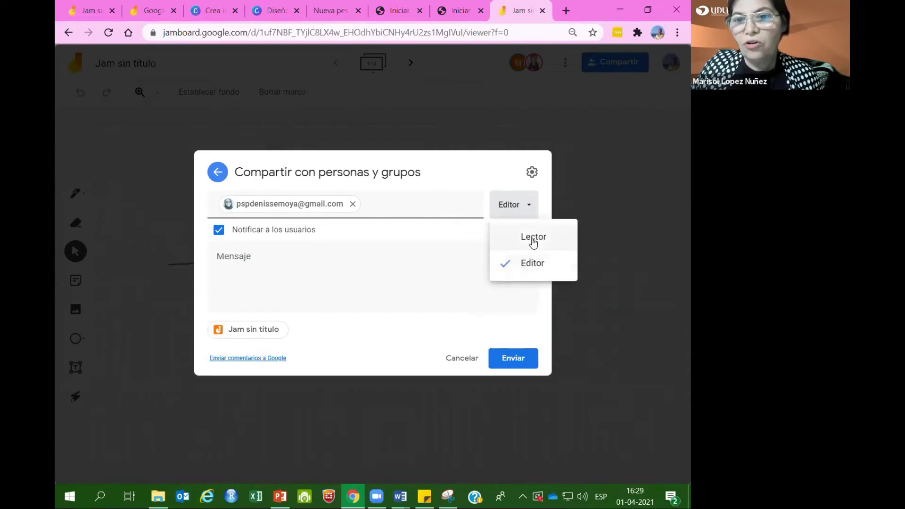
{"action": "left_click", "coordinate": [531, 237]}
{"action": "left_click", "coordinate": [529, 210]}
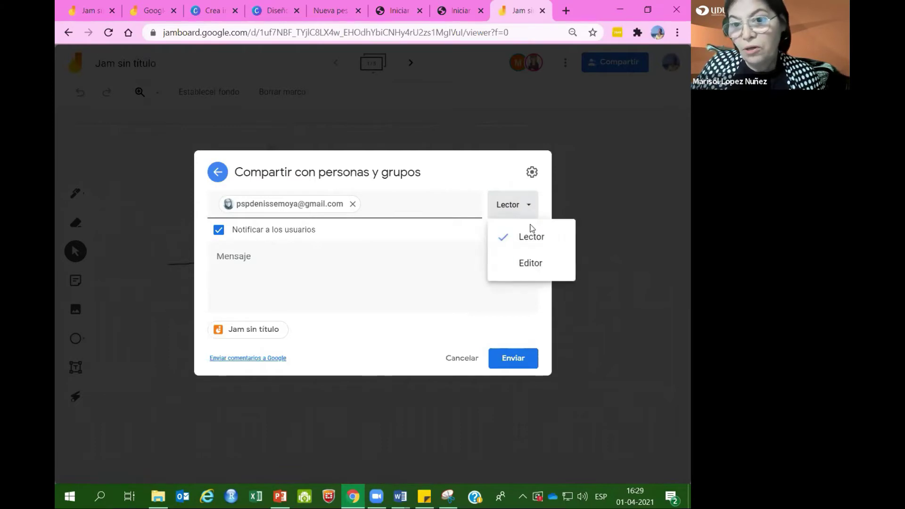
{"action": "left_click", "coordinate": [530, 264]}
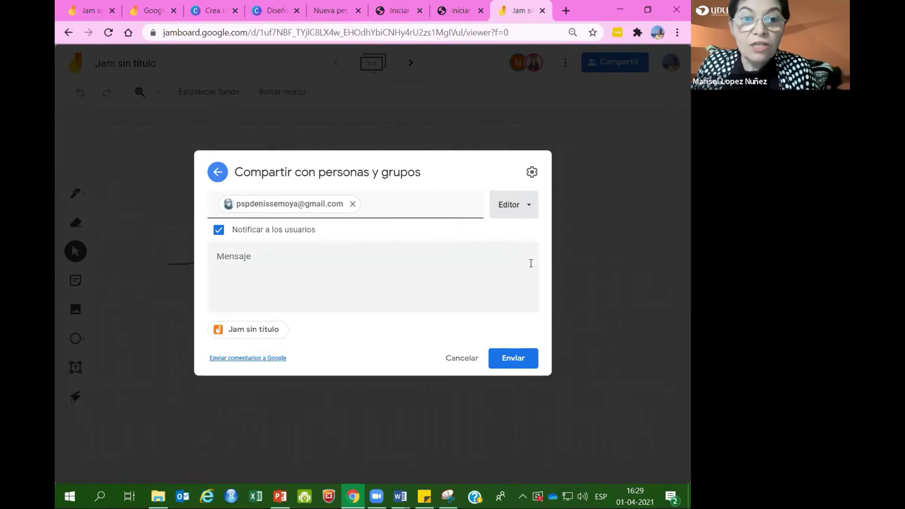
{"action": "left_click", "coordinate": [262, 332]}
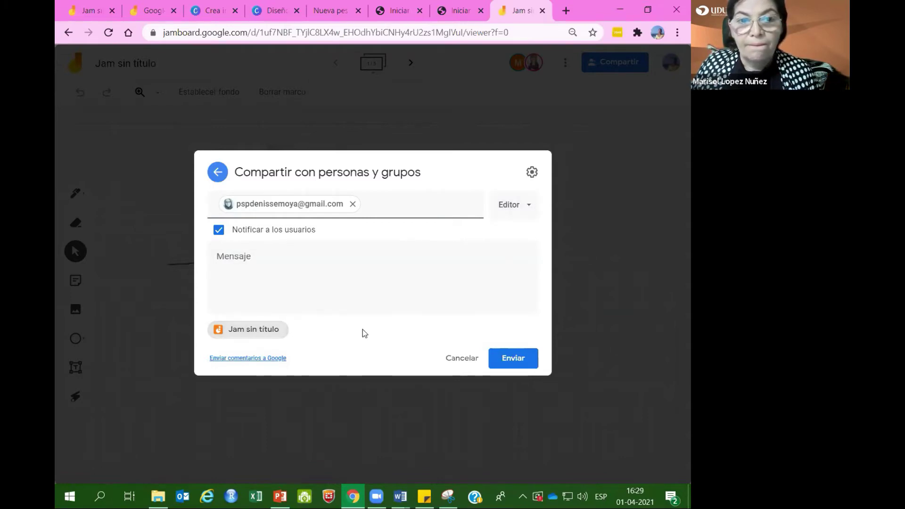
Review the sharing settings, dismiss the feedback form, and send the invitation with Enviar.
{"action": "left_click", "coordinate": [533, 174]}
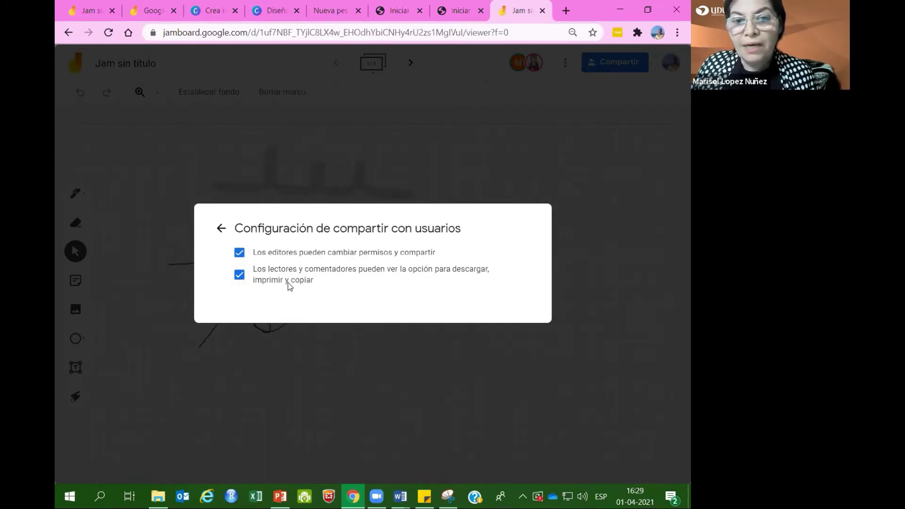
{"action": "left_click", "coordinate": [217, 231]}
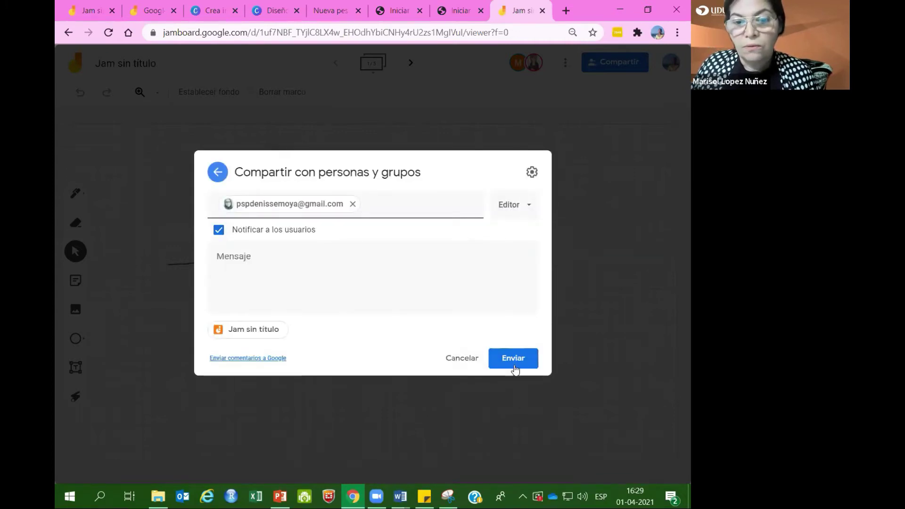
{"action": "left_click", "coordinate": [275, 359]}
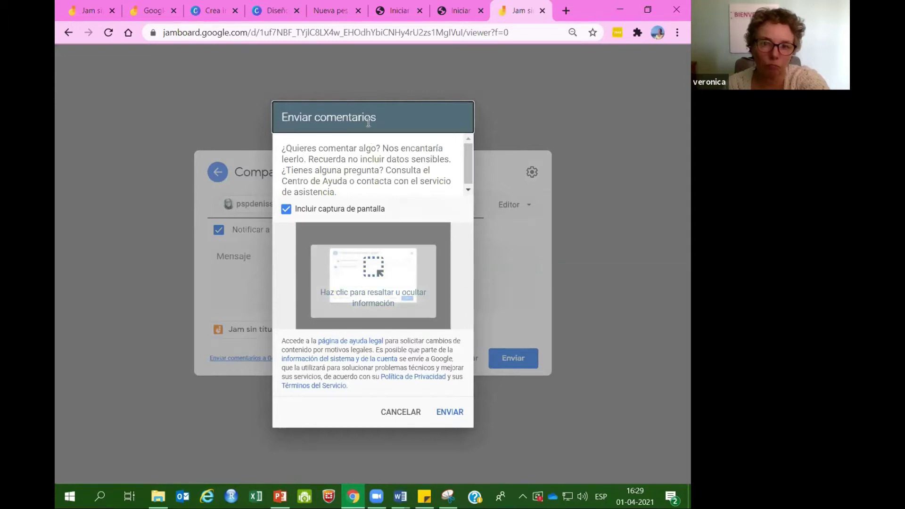
{"action": "left_click", "coordinate": [566, 159]}
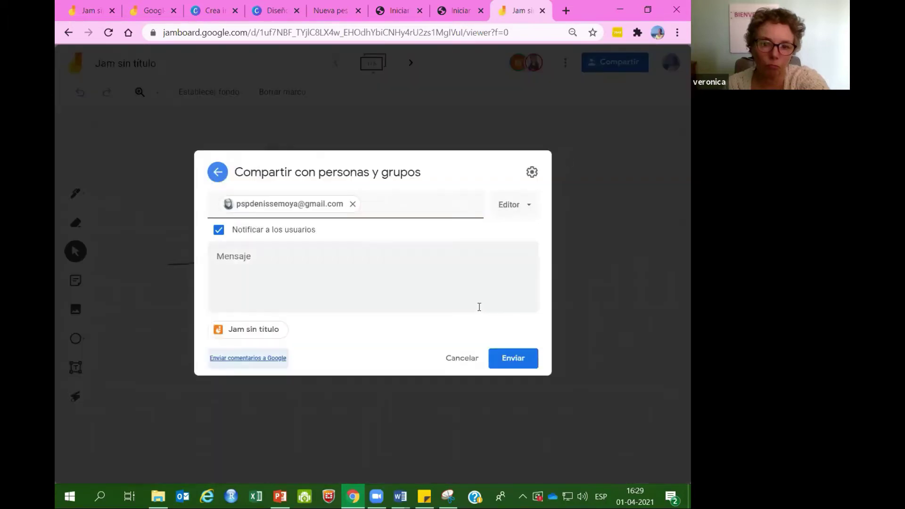
{"action": "left_click", "coordinate": [511, 361]}
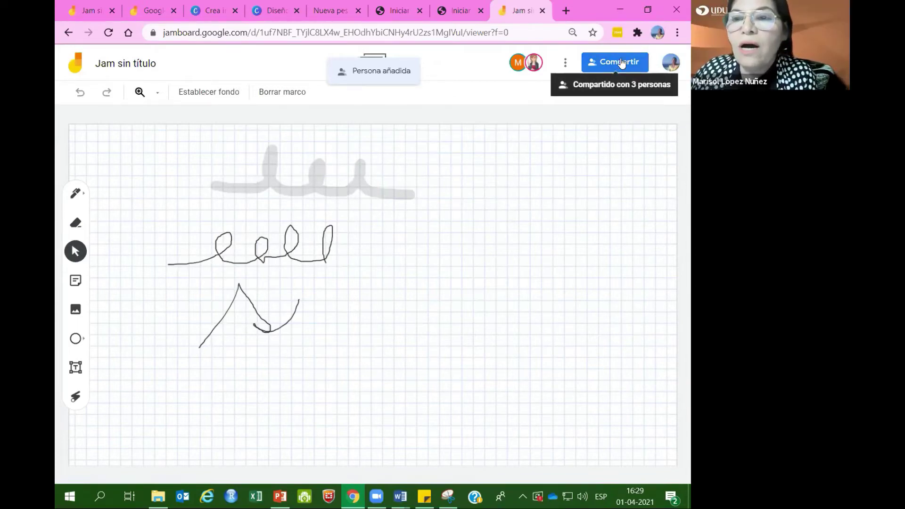
Open the jam's Compartir dialog showing the owner and three editors.
{"action": "left_click", "coordinate": [565, 63]}
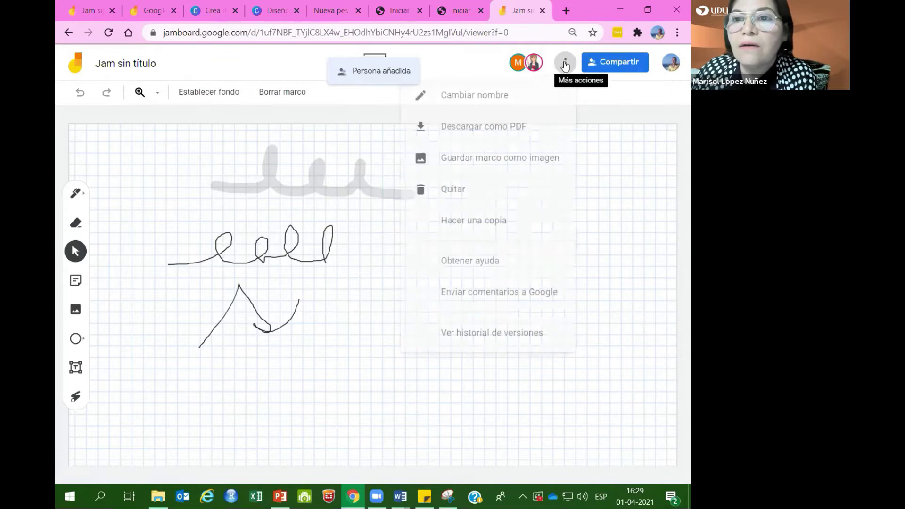
{"action": "left_click", "coordinate": [610, 67]}
{"action": "left_click", "coordinate": [610, 66]}
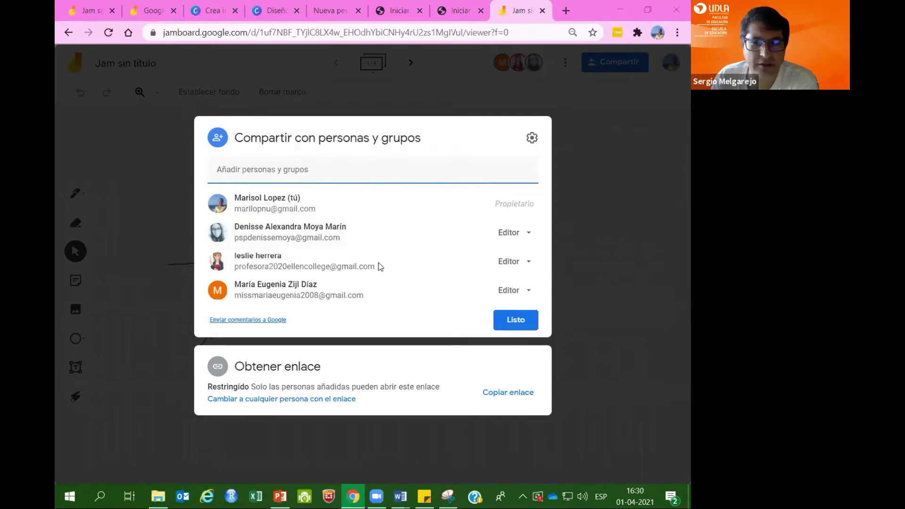
Paste the new collaborator's e-mail address into the 'Añadir personas y grupos' field.
{"action": "right_click", "coordinate": [270, 173]}
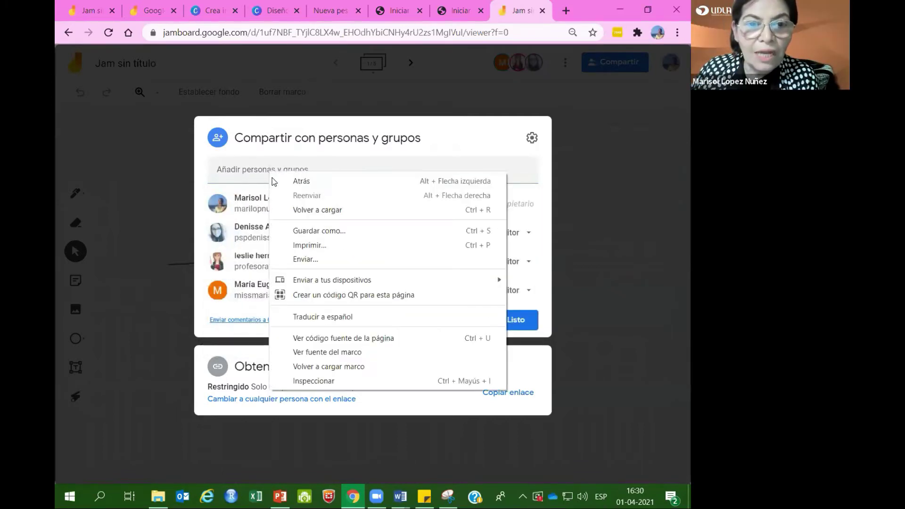
{"action": "left_click", "coordinate": [236, 167]}
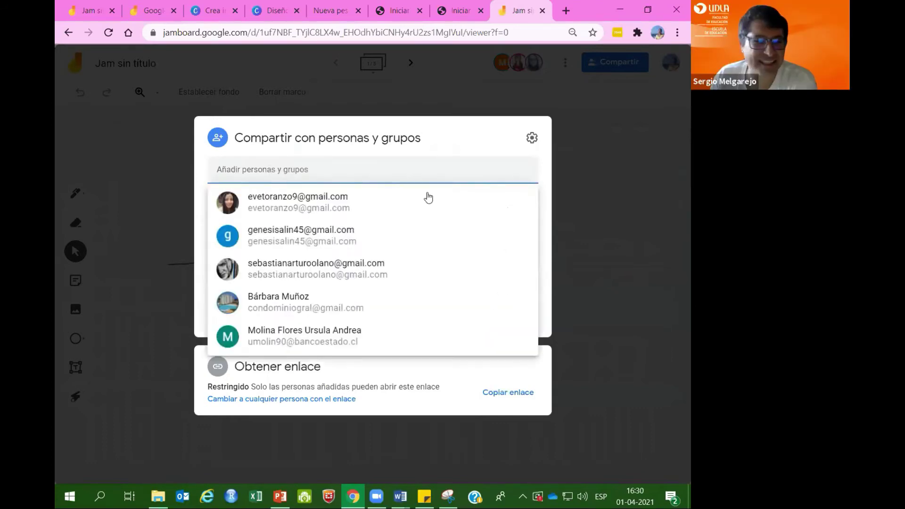
{"action": "left_click", "coordinate": [356, 174]}
{"action": "key", "text": "ctrl+v"}
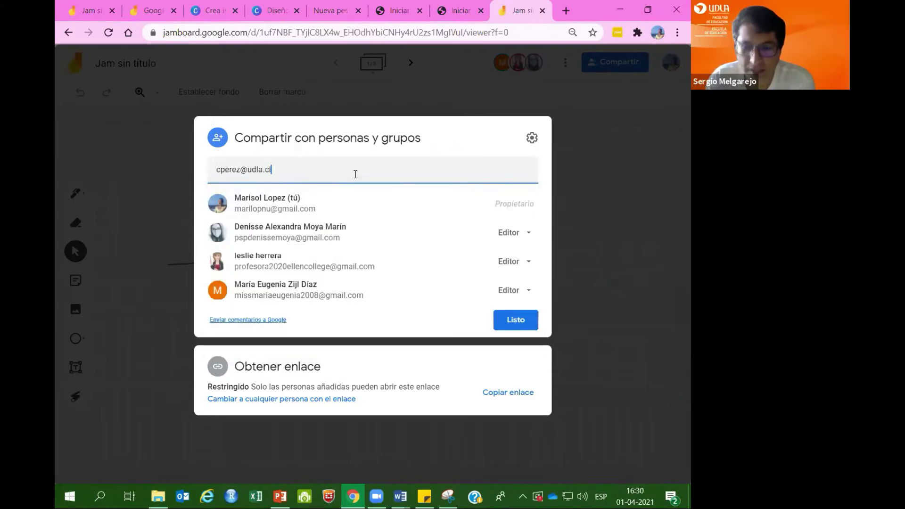
{"action": "mouse_move", "coordinate": [369, 217]}
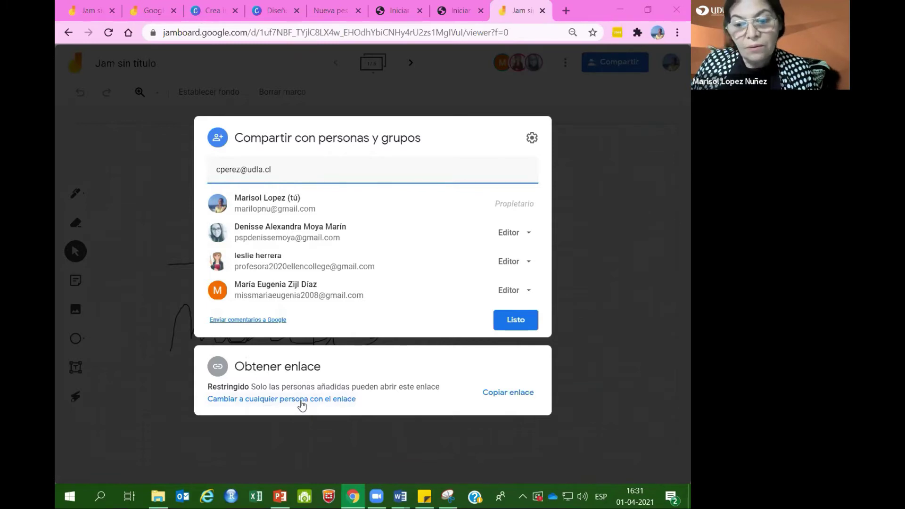
Change link access to anyone with the link, copy the link and close the dialog.
{"action": "left_click", "coordinate": [301, 400]}
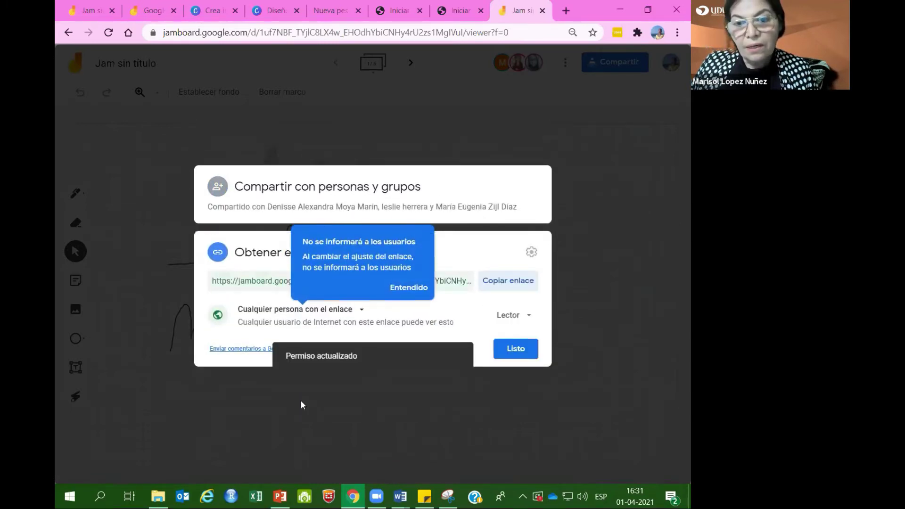
{"action": "left_click", "coordinate": [393, 289]}
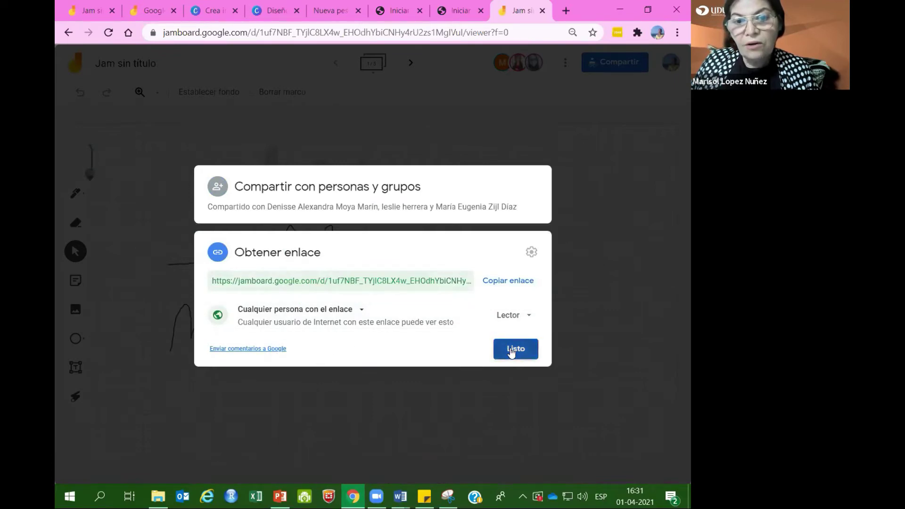
{"action": "left_click", "coordinate": [509, 281]}
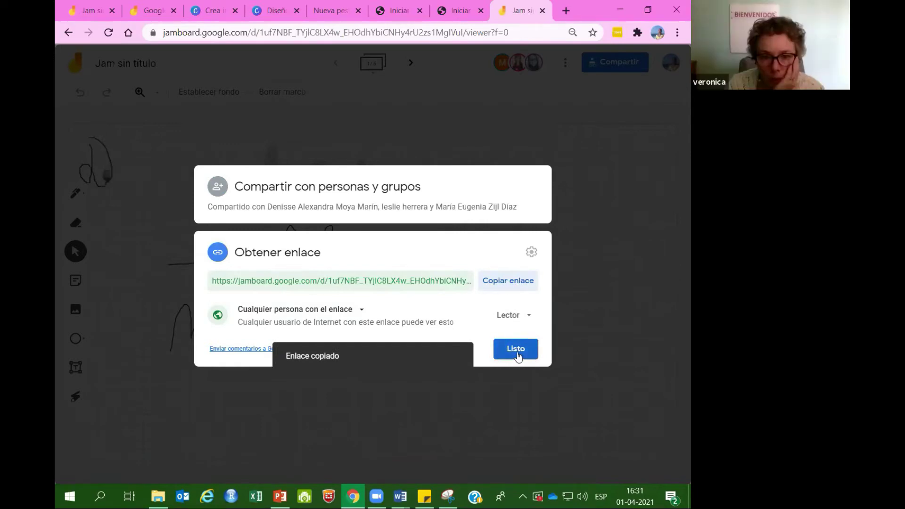
{"action": "left_click", "coordinate": [517, 351]}
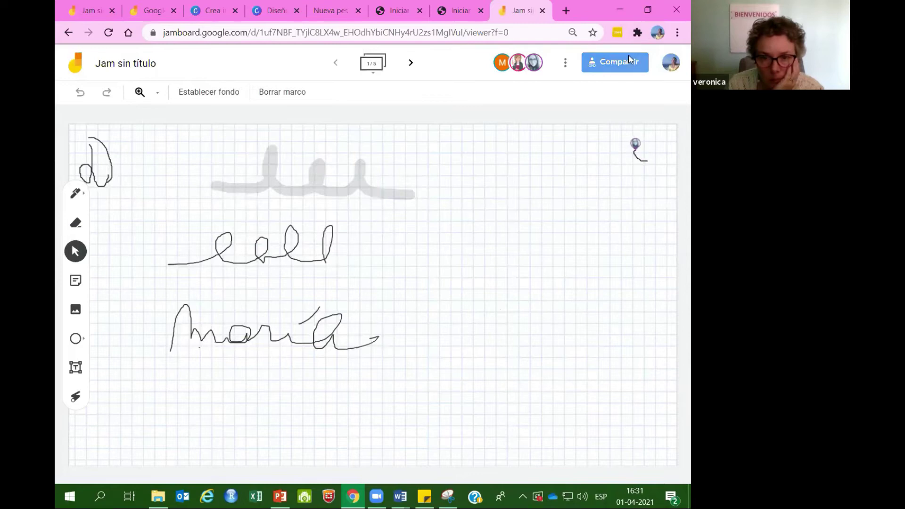
Set link visitors to Editor, copy the editable link and finish with Listo.
{"action": "left_click", "coordinate": [630, 59]}
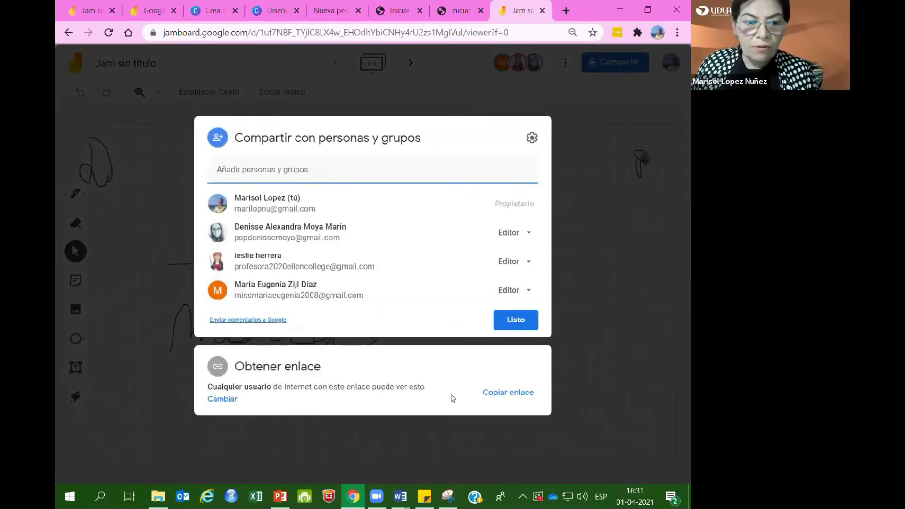
{"action": "left_click", "coordinate": [222, 400]}
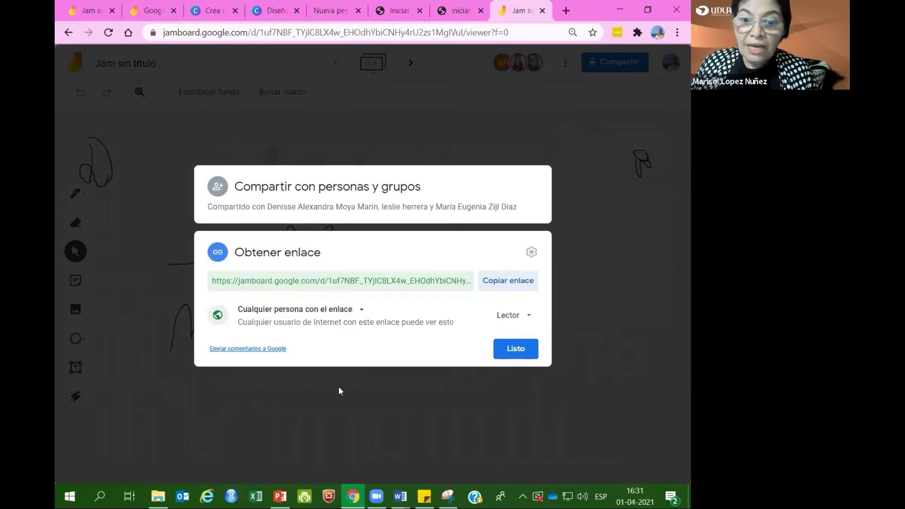
{"action": "left_click", "coordinate": [529, 319]}
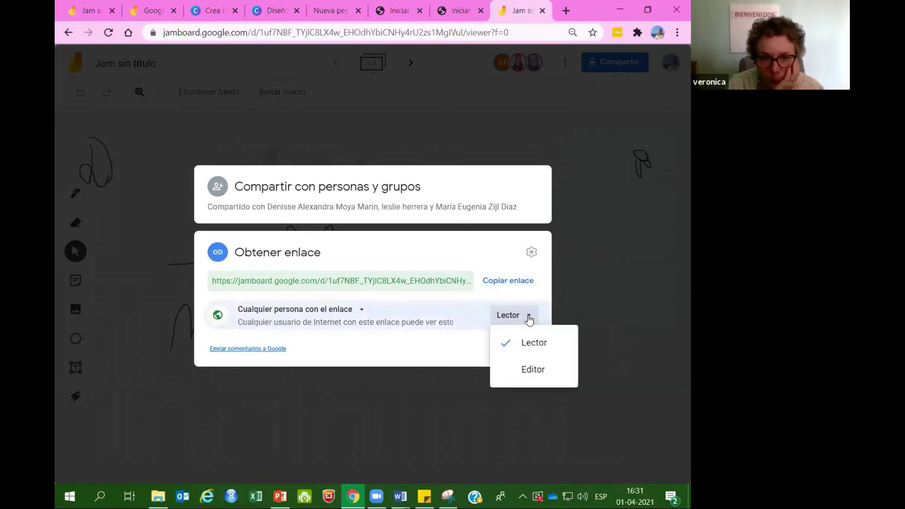
{"action": "left_click", "coordinate": [535, 370]}
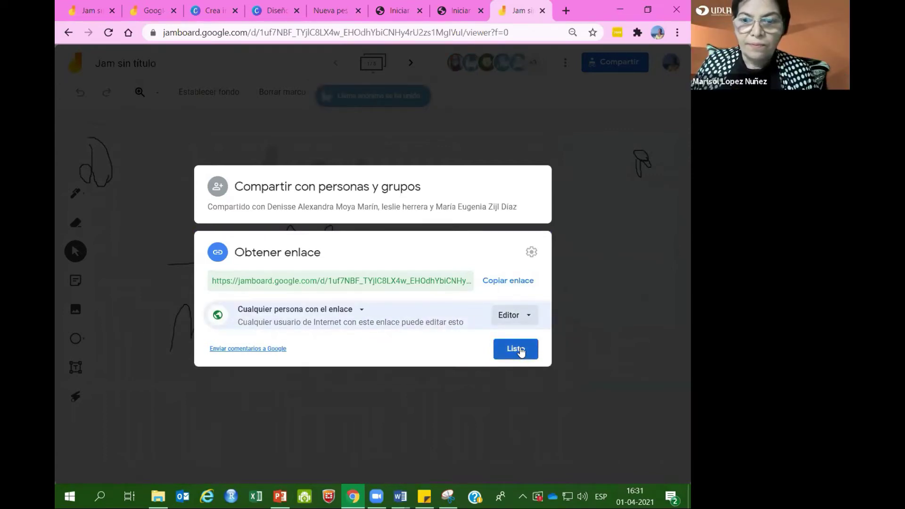
{"action": "left_click", "coordinate": [495, 279]}
{"action": "left_click", "coordinate": [517, 349]}
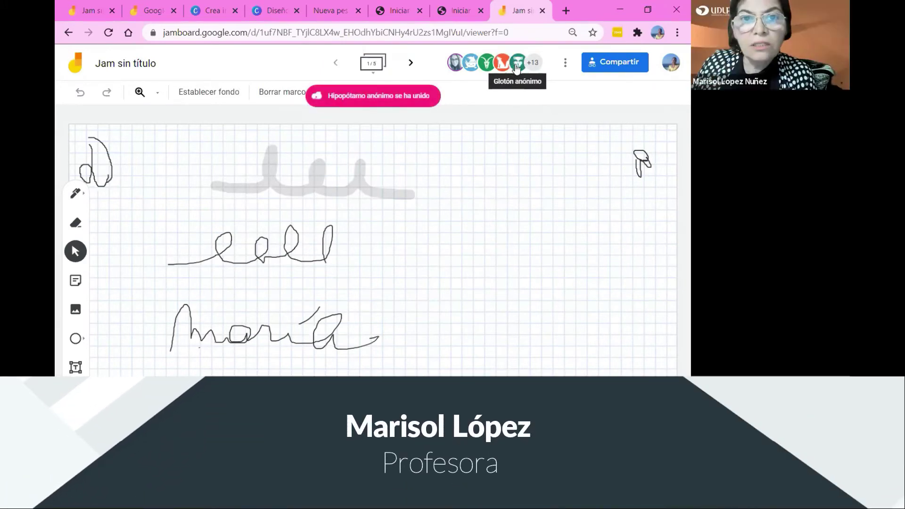
Right-click a participant avatar and dismiss the browser's image menu with Escape.
{"action": "right_click", "coordinate": [516, 67]}
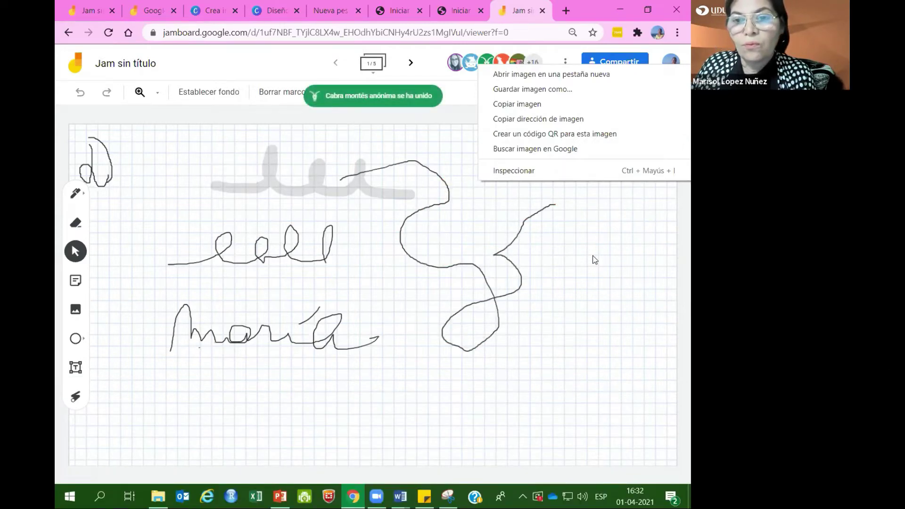
{"action": "key", "text": "Escape"}
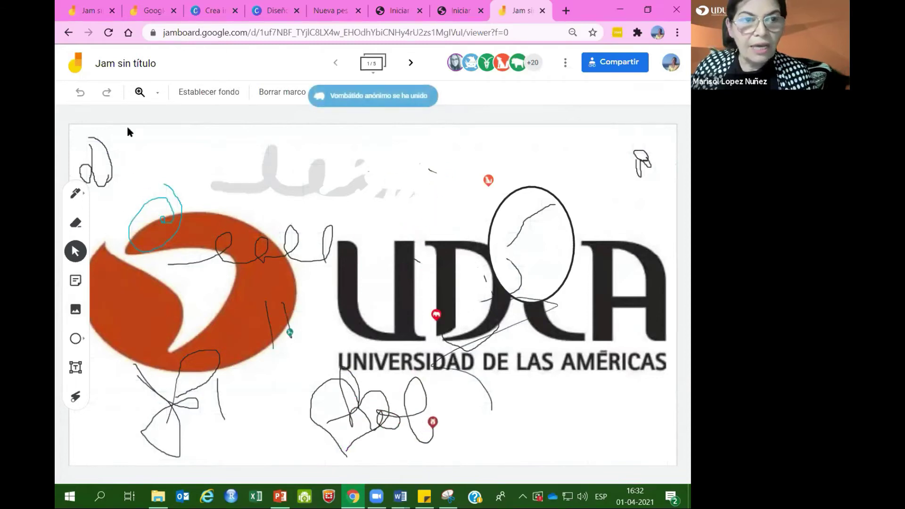
Try black, white, dotted and lined frame backgrounds via Establecer fondo.
{"action": "left_click", "coordinate": [222, 96]}
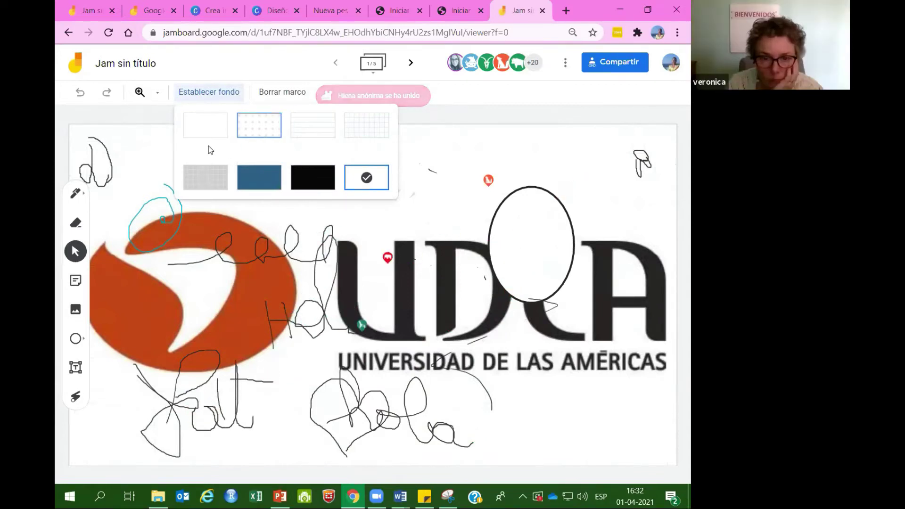
{"action": "left_click", "coordinate": [308, 182]}
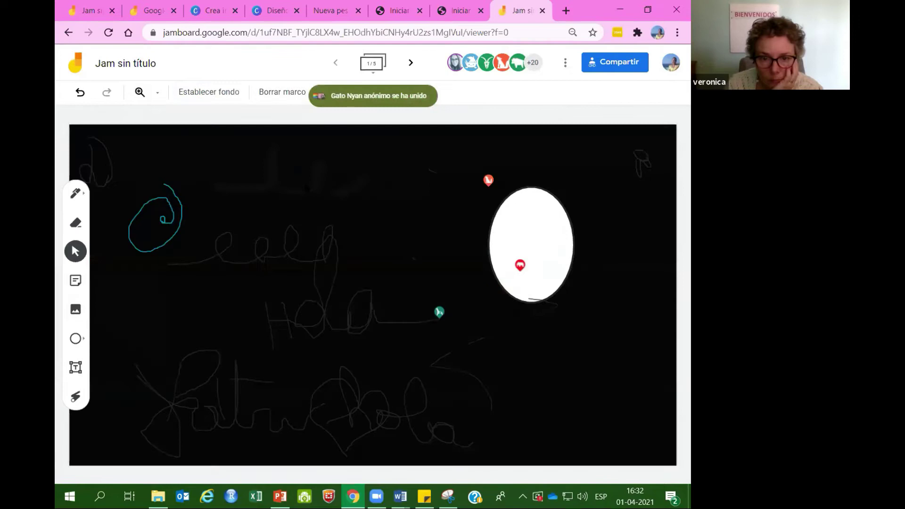
{"action": "left_click", "coordinate": [201, 119]}
{"action": "left_click", "coordinate": [214, 93]}
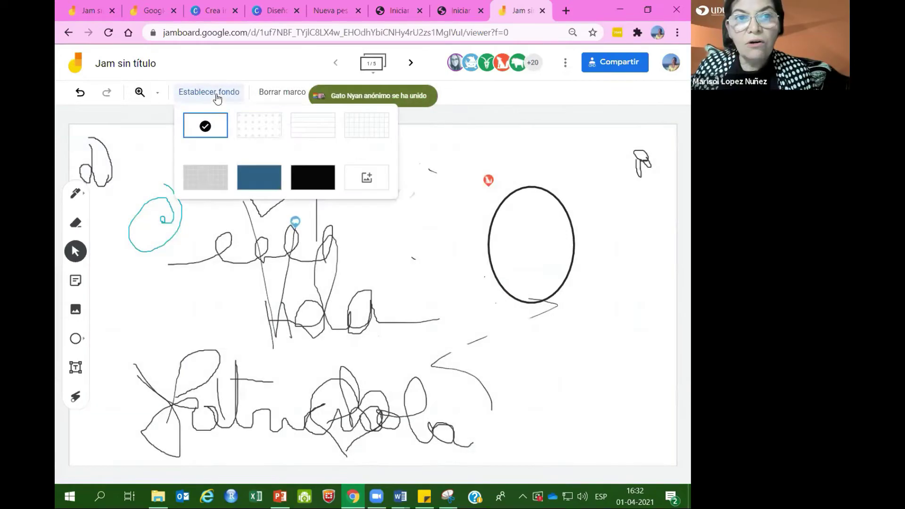
{"action": "left_click", "coordinate": [278, 126]}
{"action": "left_click", "coordinate": [226, 92]}
{"action": "left_click", "coordinate": [311, 126]}
Give the frame a grid background, then choose Imagen to pick a background file.
{"action": "left_click", "coordinate": [227, 95]}
{"action": "left_click", "coordinate": [279, 123]}
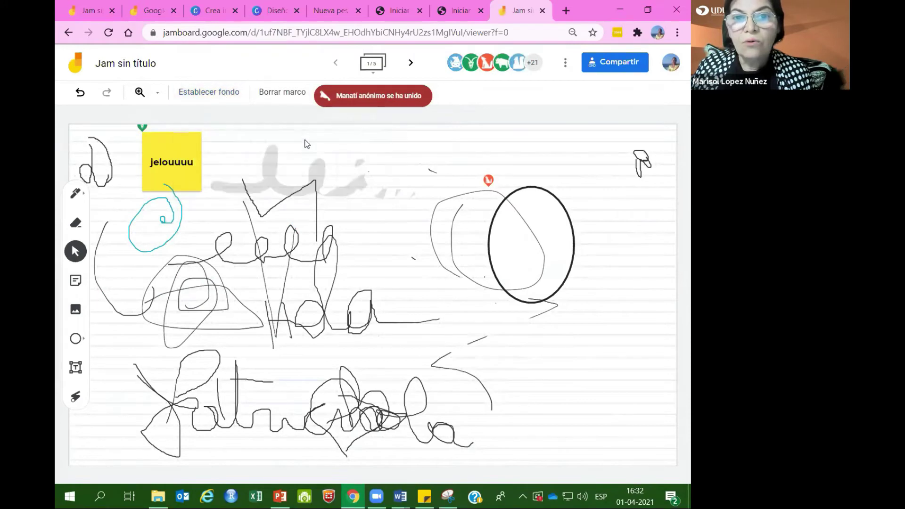
{"action": "left_click", "coordinate": [223, 95]}
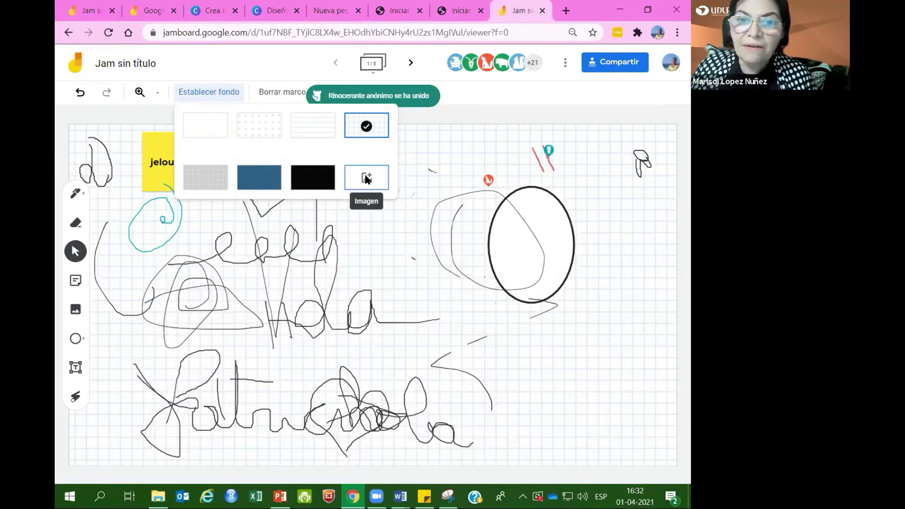
{"action": "left_click", "coordinate": [367, 178]}
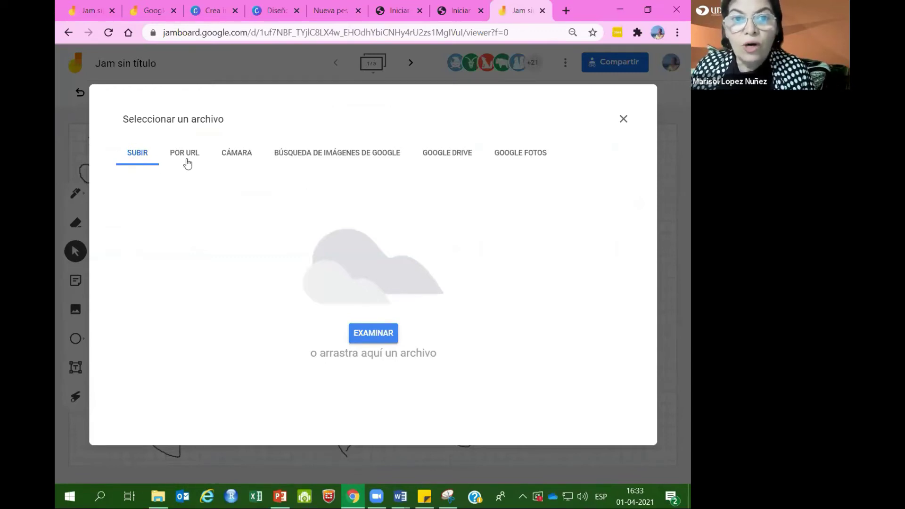
Set the Banana image as the frame background, then return to the Canva Diseño tab.
{"action": "left_click", "coordinate": [137, 160]}
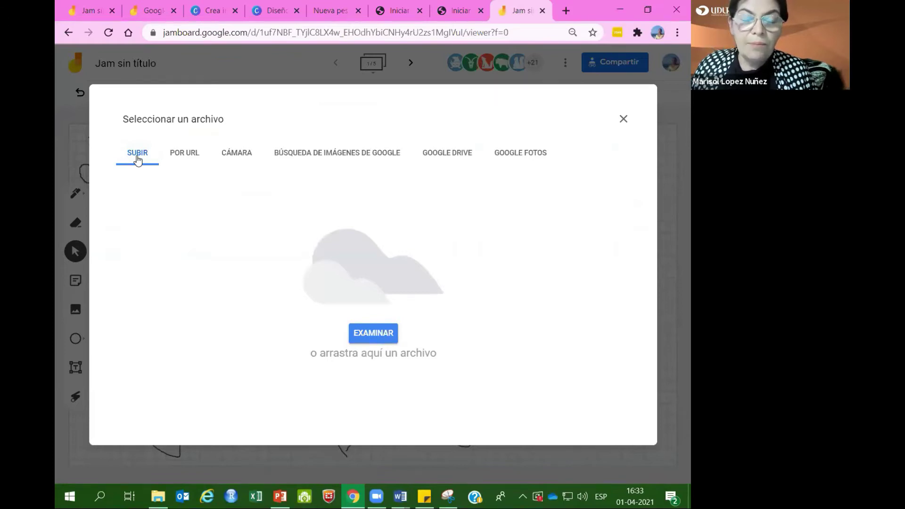
{"action": "left_click", "coordinate": [382, 336]}
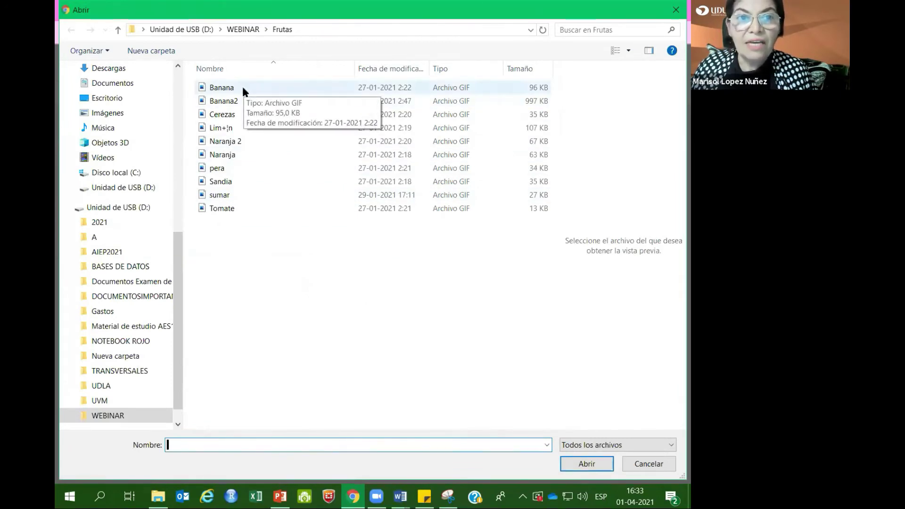
{"action": "left_click", "coordinate": [242, 89]}
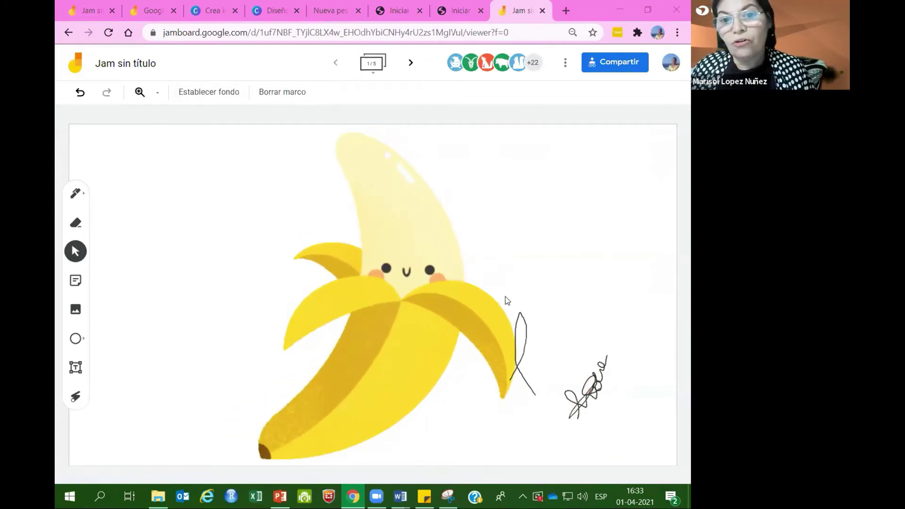
{"action": "left_click", "coordinate": [195, 97]}
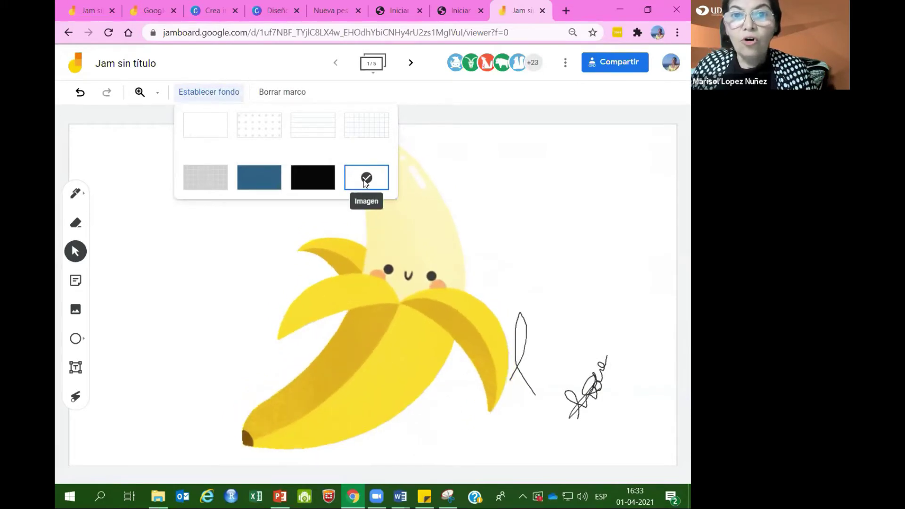
{"action": "left_click", "coordinate": [252, 213]}
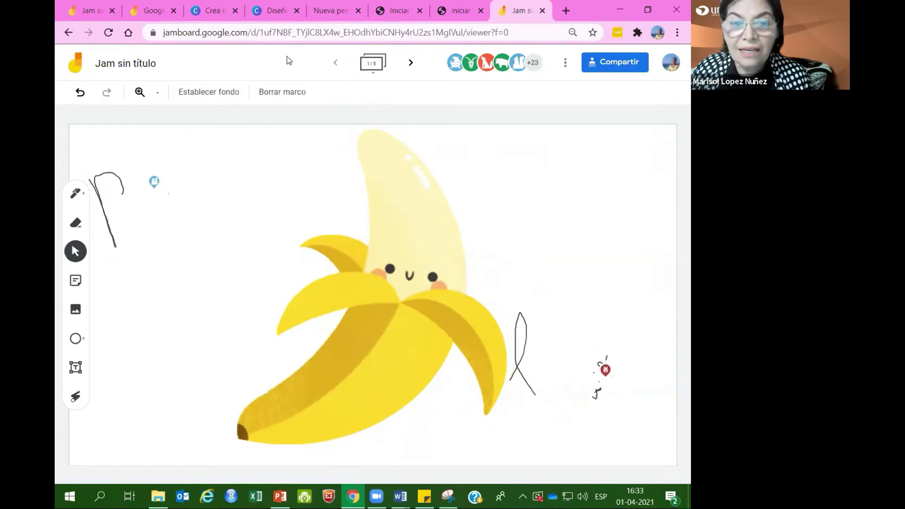
{"action": "left_click", "coordinate": [282, 14]}
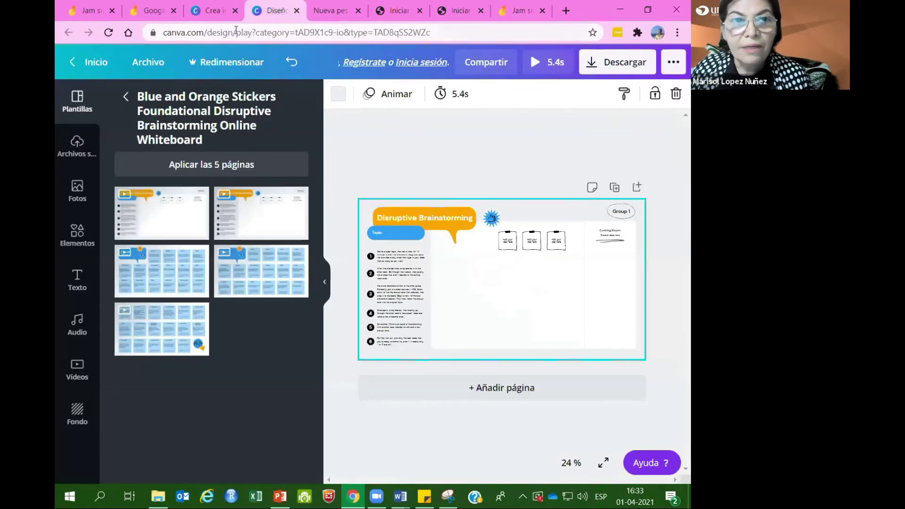
Start a Pizarra virtual design and apply the Tema de la Lluvia de Ideas template.
{"action": "left_click", "coordinate": [215, 14]}
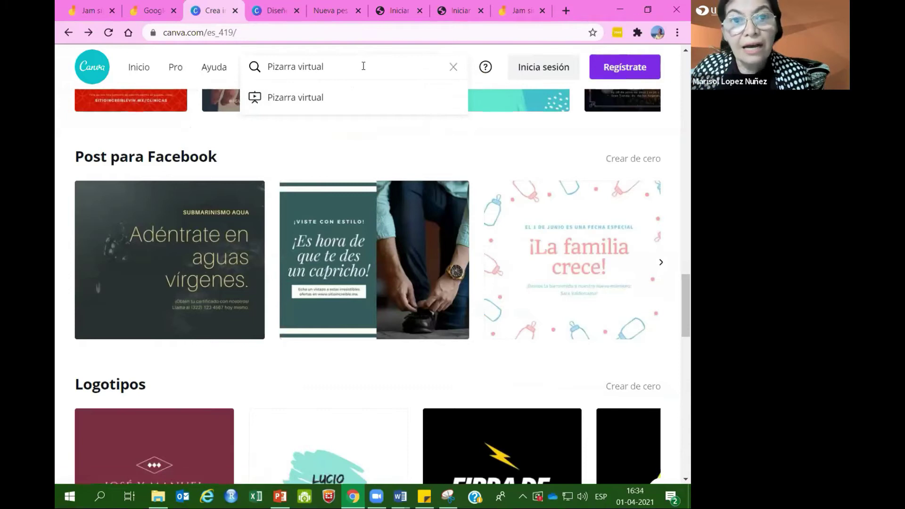
{"action": "left_click", "coordinate": [271, 112]}
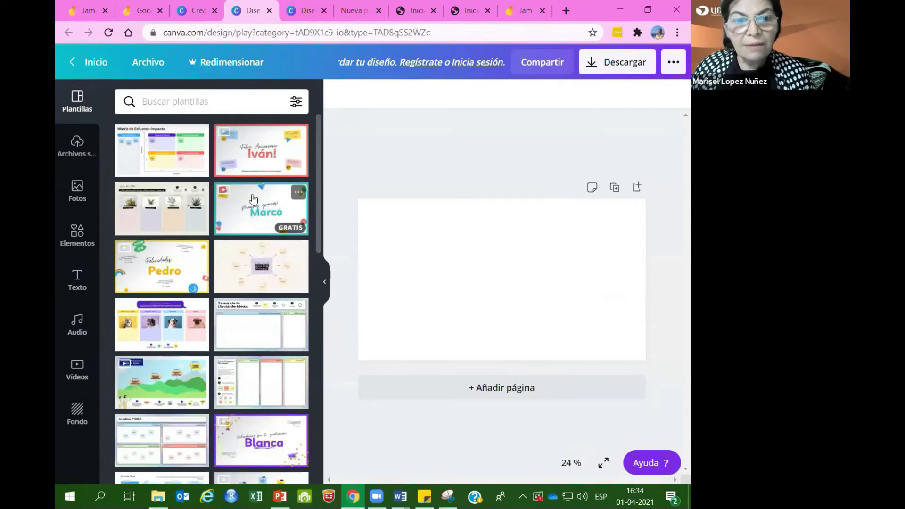
{"action": "scroll", "coordinate": [253, 200], "scroll_direction": "down", "scroll_amount": 3}
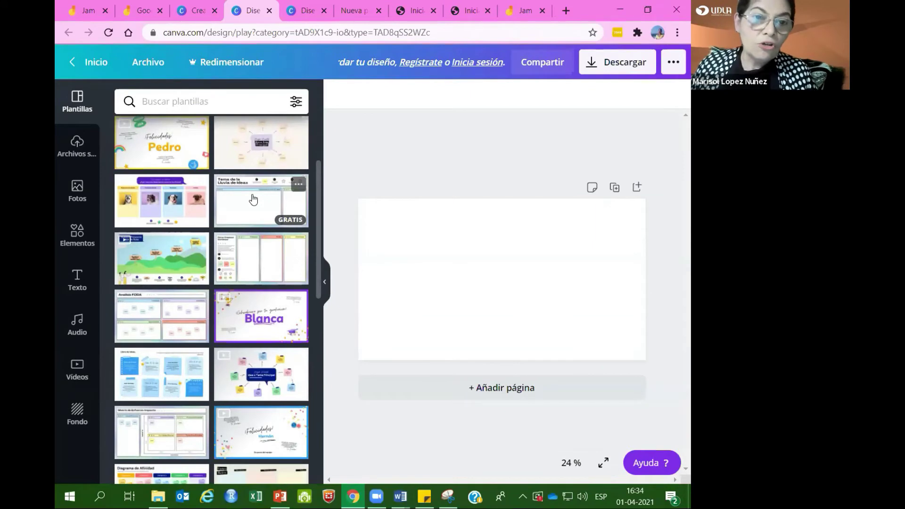
{"action": "left_click", "coordinate": [244, 208]}
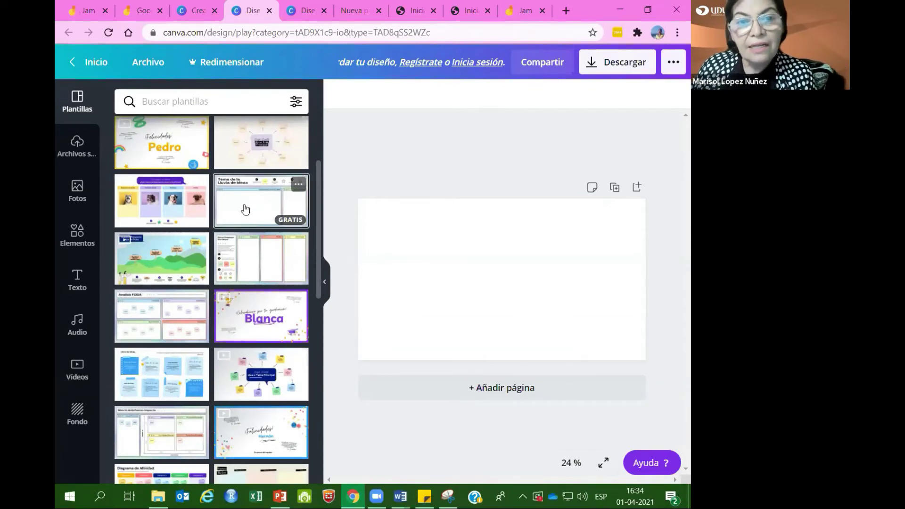
{"action": "left_click", "coordinate": [456, 257]}
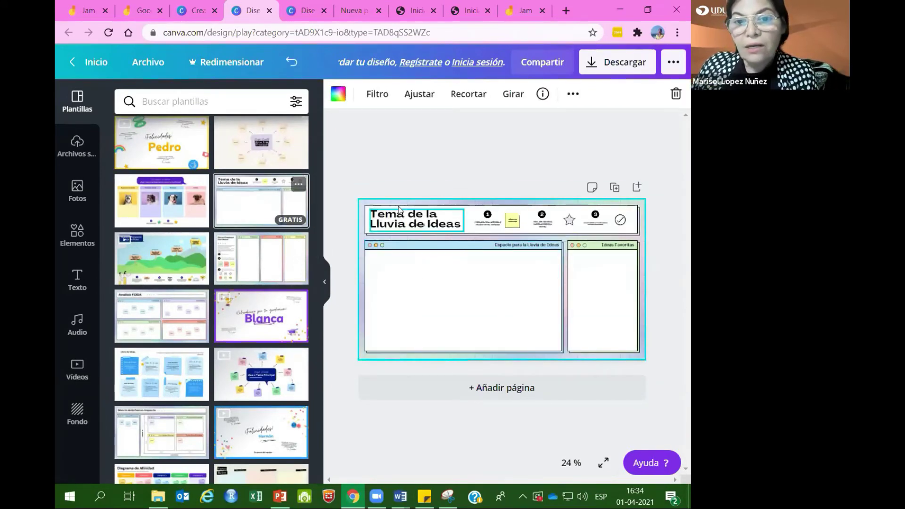
{"action": "left_click", "coordinate": [437, 225]}
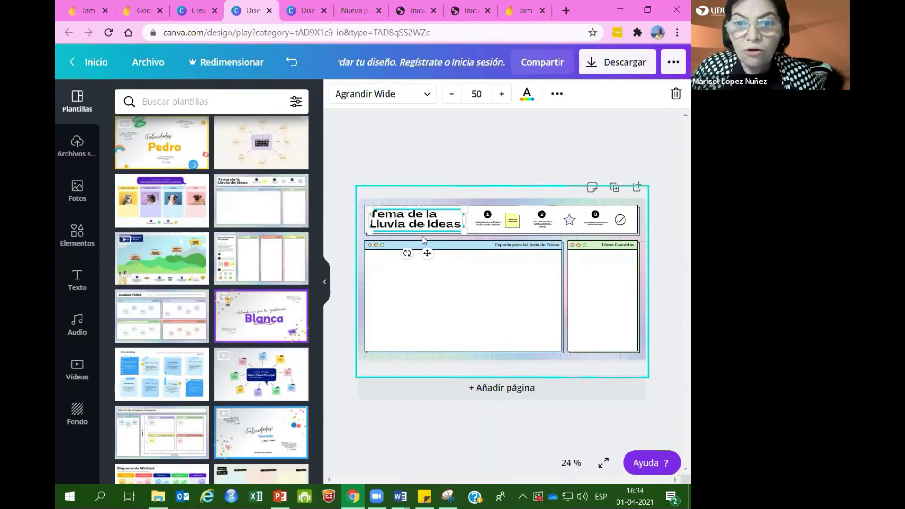
Retitle the whiteboard 'LLUVIA DE IDEAS' and color the header bar orange #f9c374.
{"action": "double_click", "coordinate": [454, 223]}
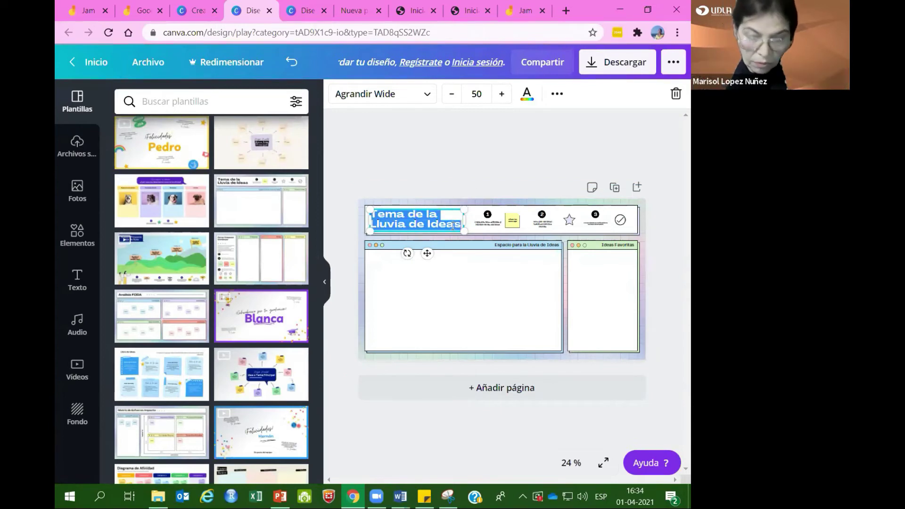
{"action": "type", "text": "LLUVIA DE"}
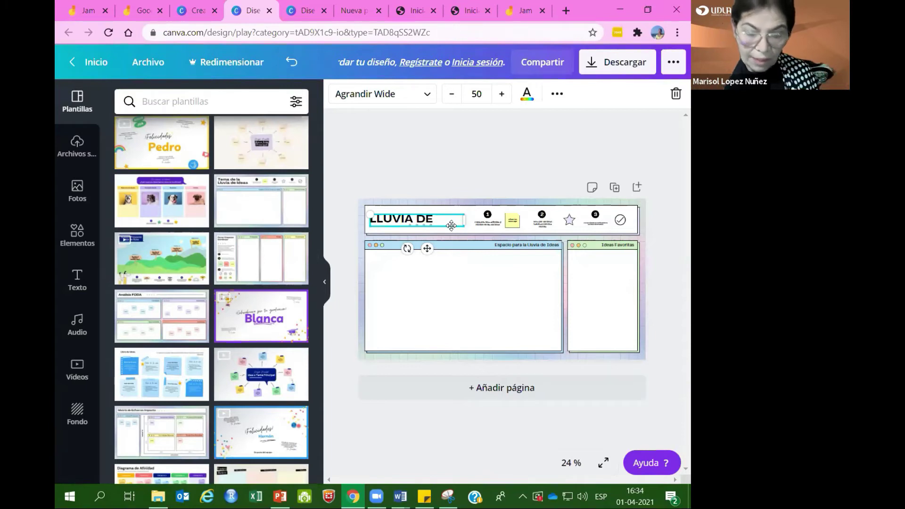
{"action": "type", "text": " IDEAS"}
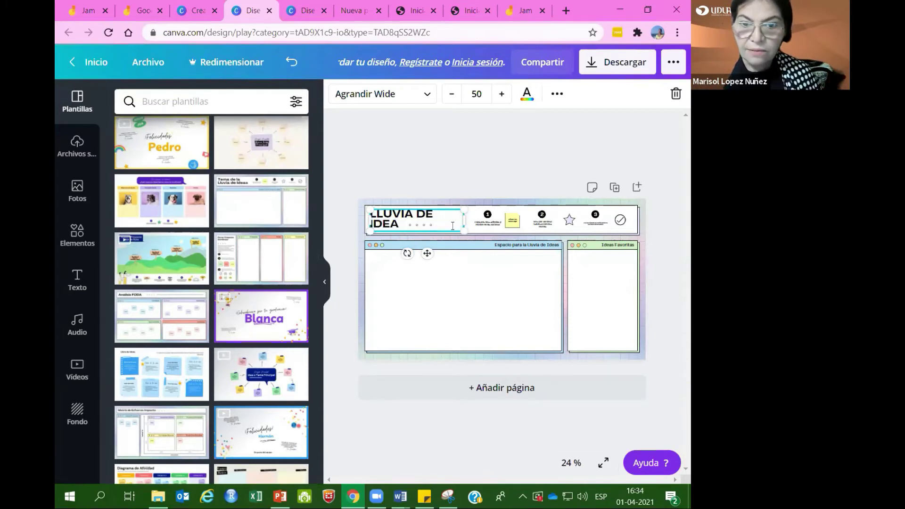
{"action": "left_click", "coordinate": [448, 249]}
{"action": "left_click", "coordinate": [336, 93]}
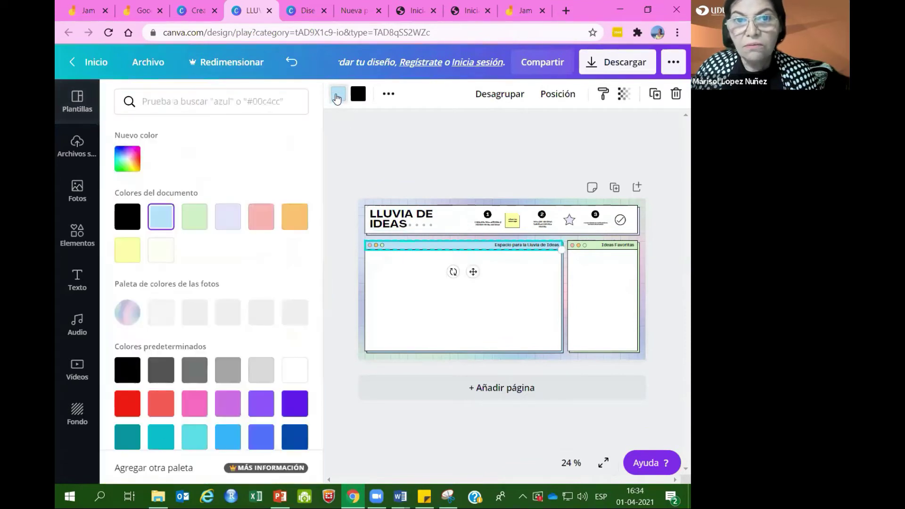
{"action": "left_click", "coordinate": [295, 222]}
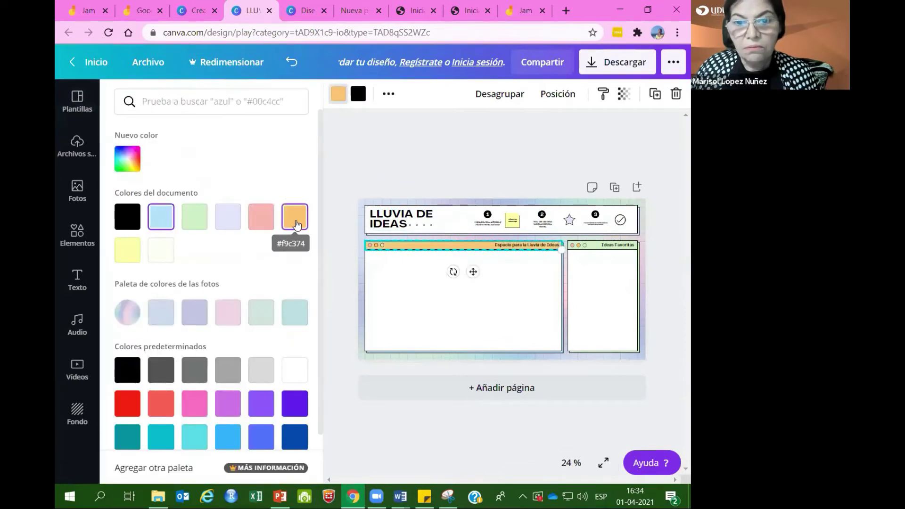
Select and edit the small description text under step 1.
{"action": "left_click", "coordinate": [496, 225]}
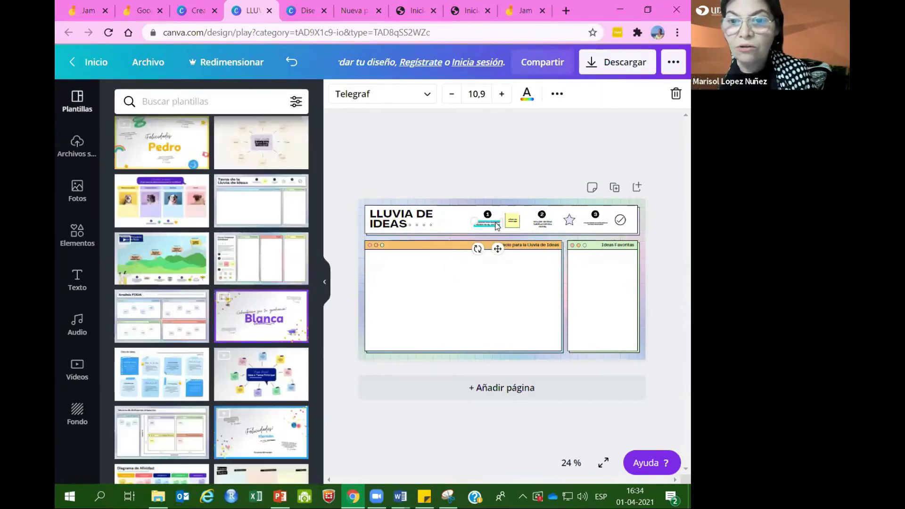
{"action": "left_click", "coordinate": [496, 222]}
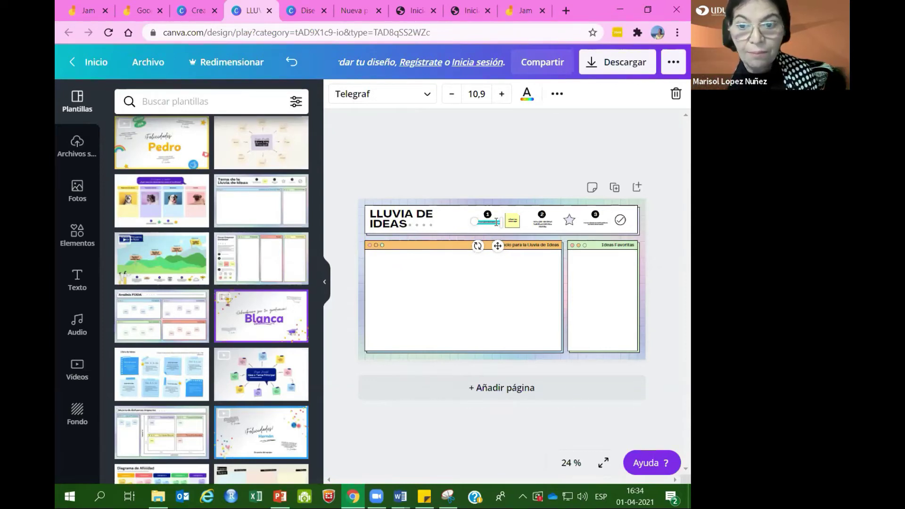
{"action": "left_click", "coordinate": [493, 264]}
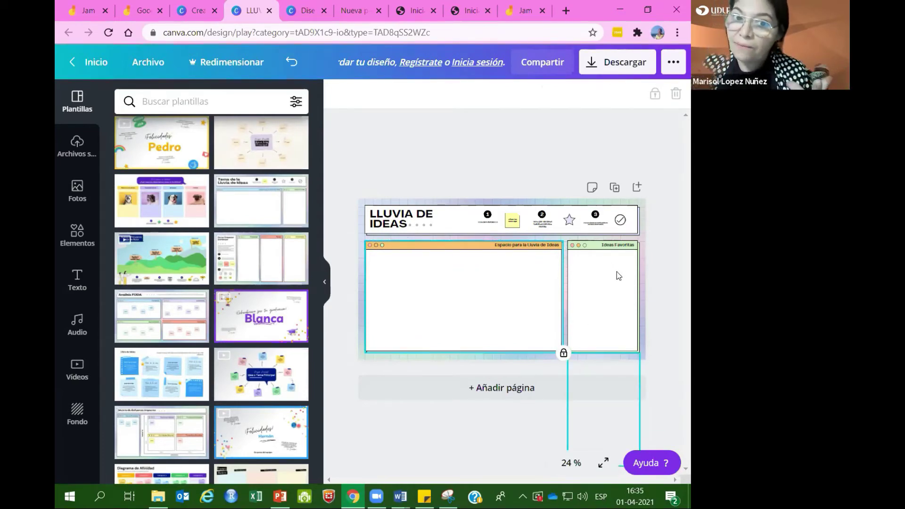
{"action": "left_click", "coordinate": [165, 262]}
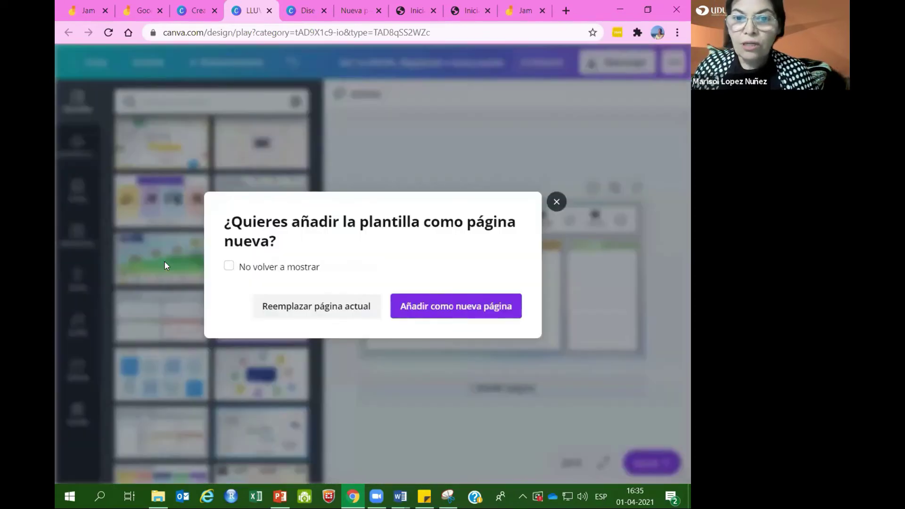
{"action": "left_click", "coordinate": [361, 311]}
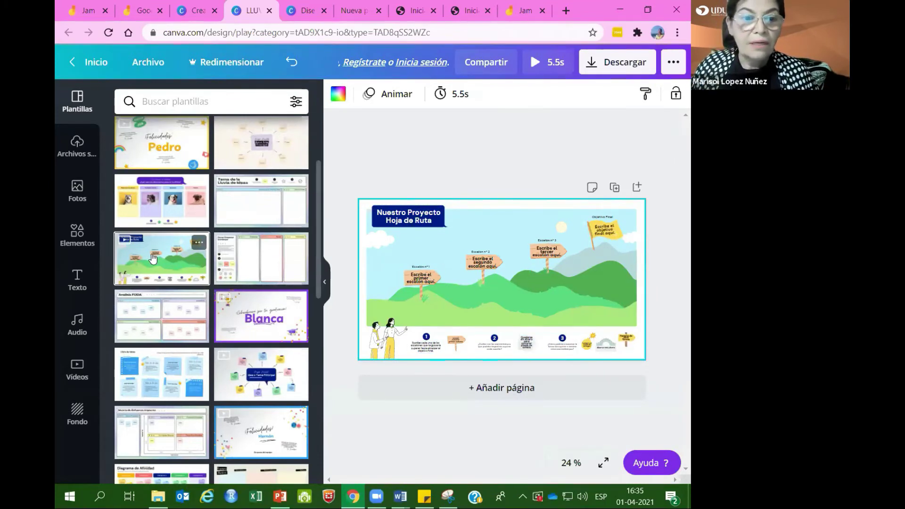
{"action": "scroll", "coordinate": [203, 264], "scroll_direction": "down", "scroll_amount": 2}
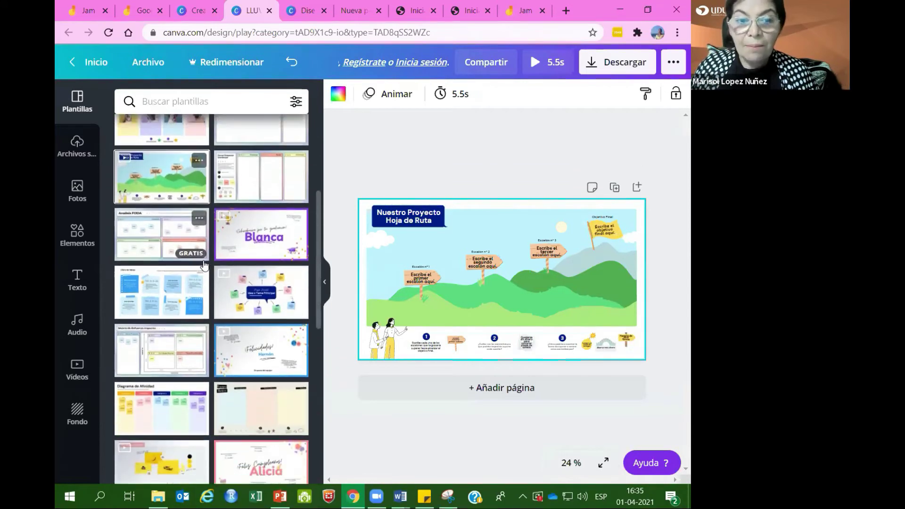
{"action": "scroll", "coordinate": [203, 264], "scroll_direction": "down", "scroll_amount": 5}
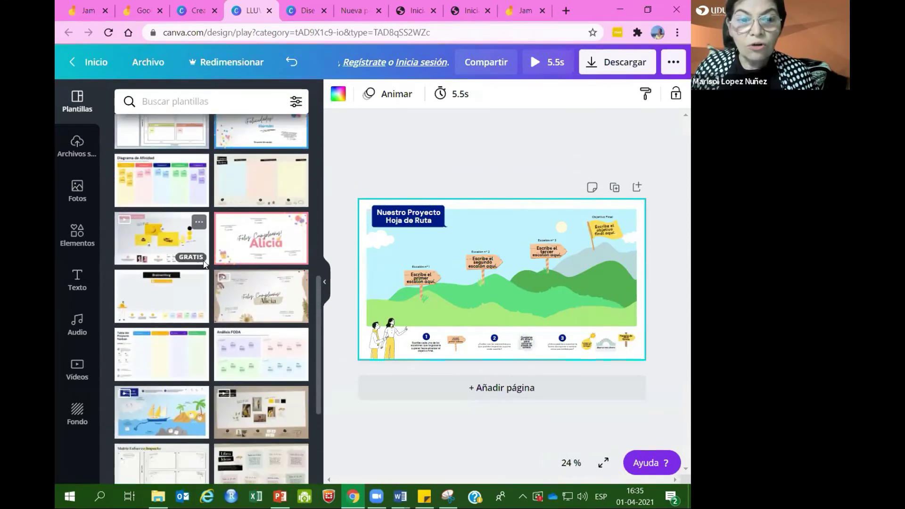
{"action": "left_click", "coordinate": [240, 290]}
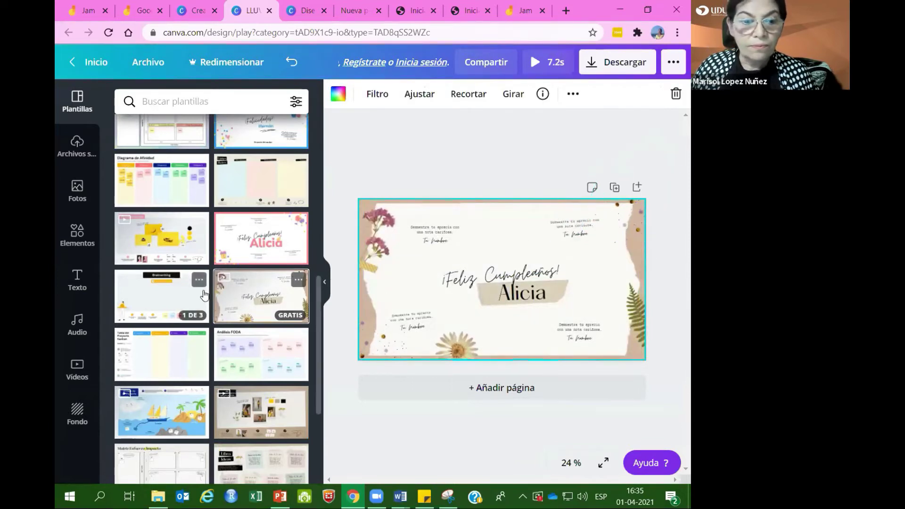
{"action": "scroll", "coordinate": [212, 293], "scroll_direction": "down", "scroll_amount": 4}
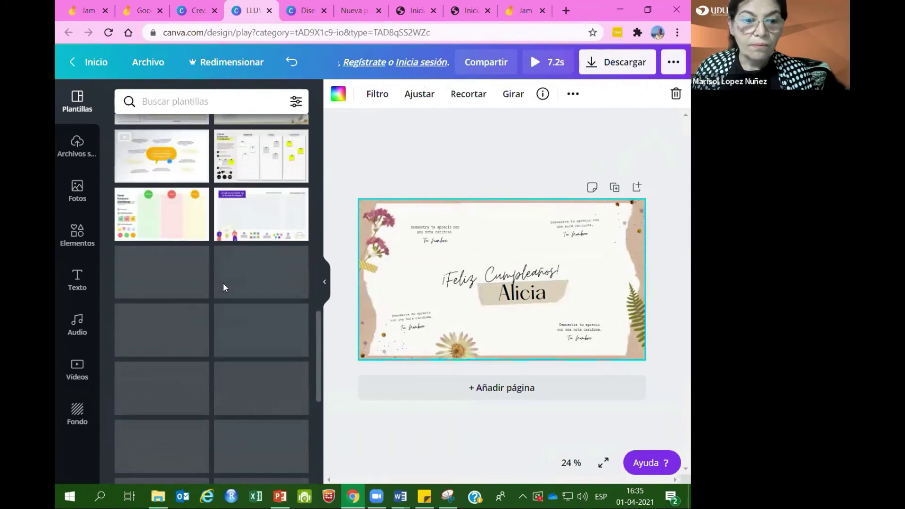
{"action": "scroll", "coordinate": [224, 288], "scroll_direction": "down", "scroll_amount": 10}
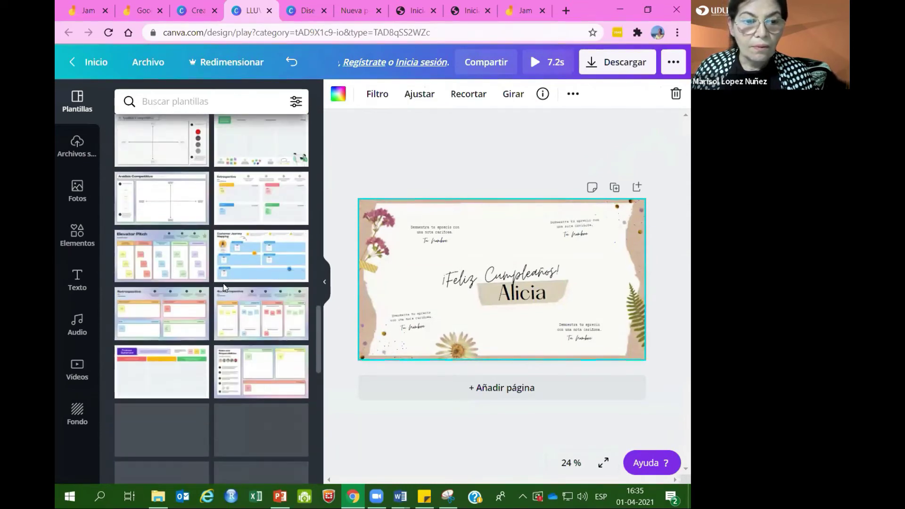
{"action": "scroll", "coordinate": [224, 288], "scroll_direction": "down", "scroll_amount": 3}
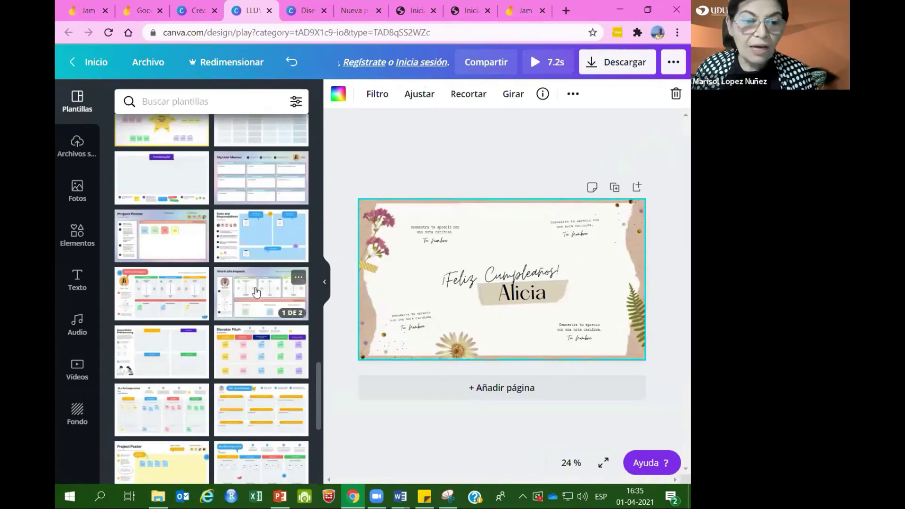
{"action": "scroll", "coordinate": [256, 291], "scroll_direction": "down", "scroll_amount": 5}
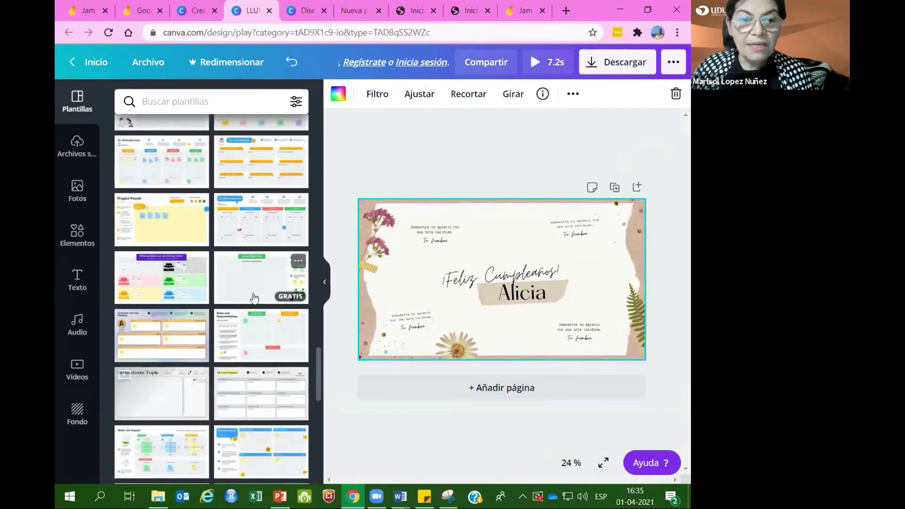
{"action": "scroll", "coordinate": [255, 298], "scroll_direction": "down", "scroll_amount": 4}
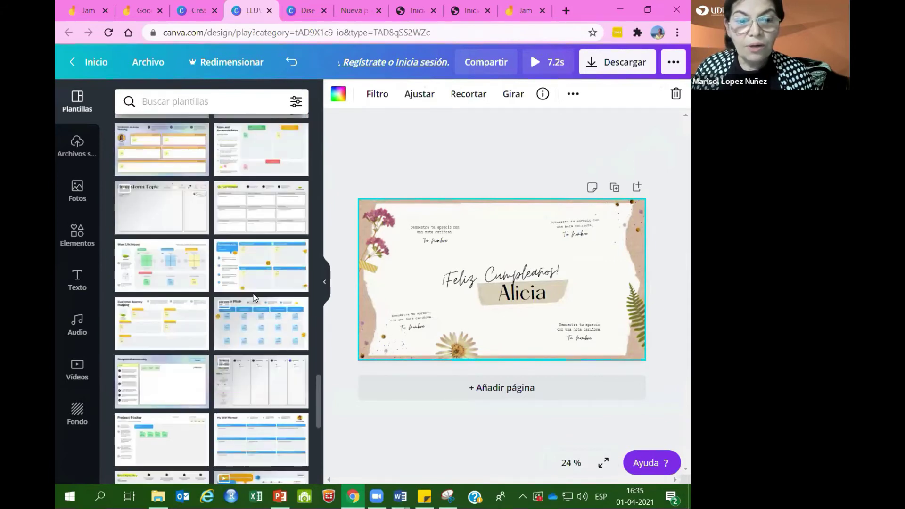
{"action": "scroll", "coordinate": [253, 297], "scroll_direction": "up", "scroll_amount": 5}
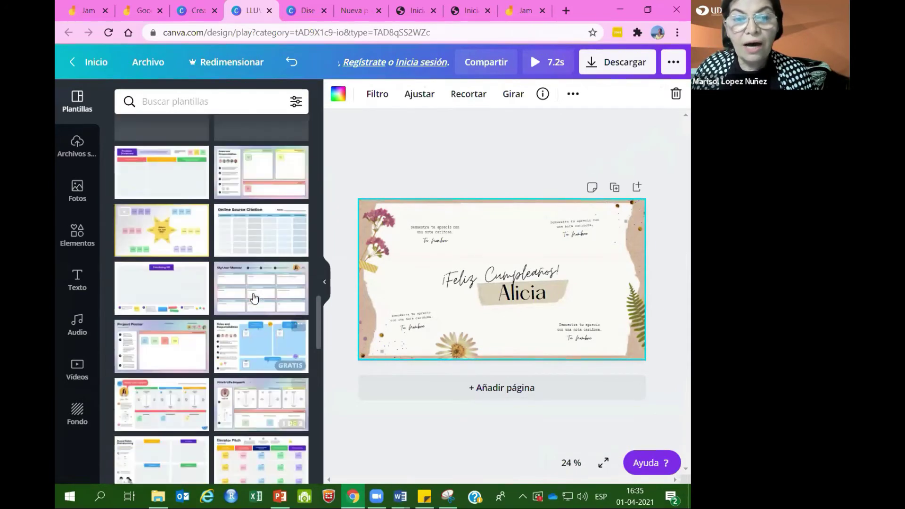
{"action": "scroll", "coordinate": [253, 297], "scroll_direction": "up", "scroll_amount": 1}
{"action": "scroll", "coordinate": [254, 298], "scroll_direction": "up", "scroll_amount": 5}
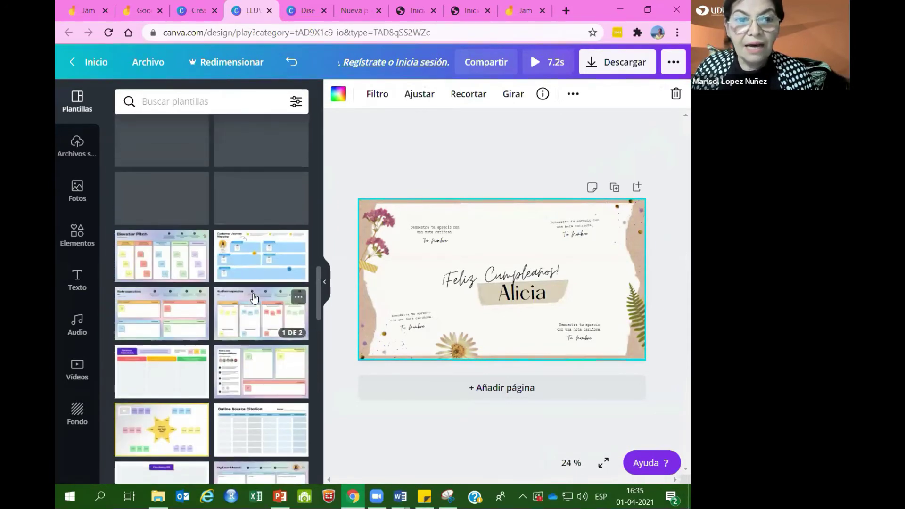
{"action": "scroll", "coordinate": [253, 297], "scroll_direction": "up", "scroll_amount": 3}
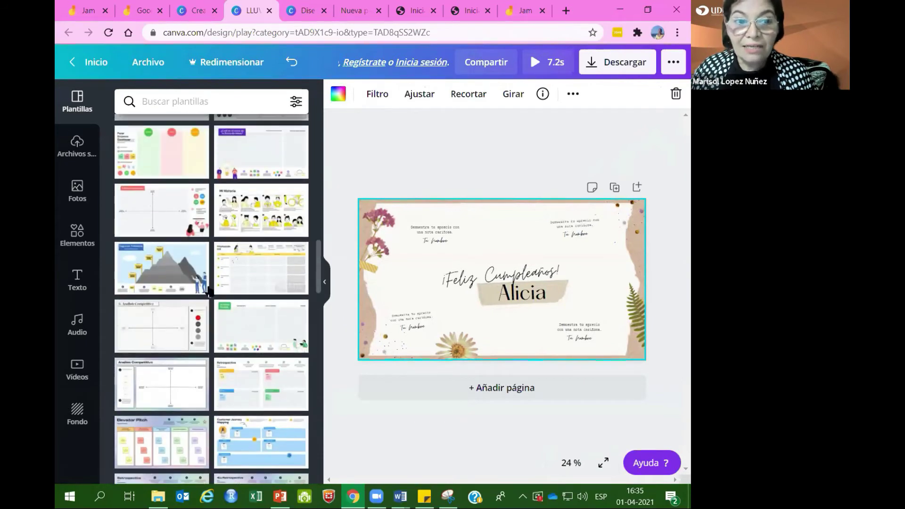
{"action": "scroll", "coordinate": [257, 233], "scroll_direction": "up", "scroll_amount": 3}
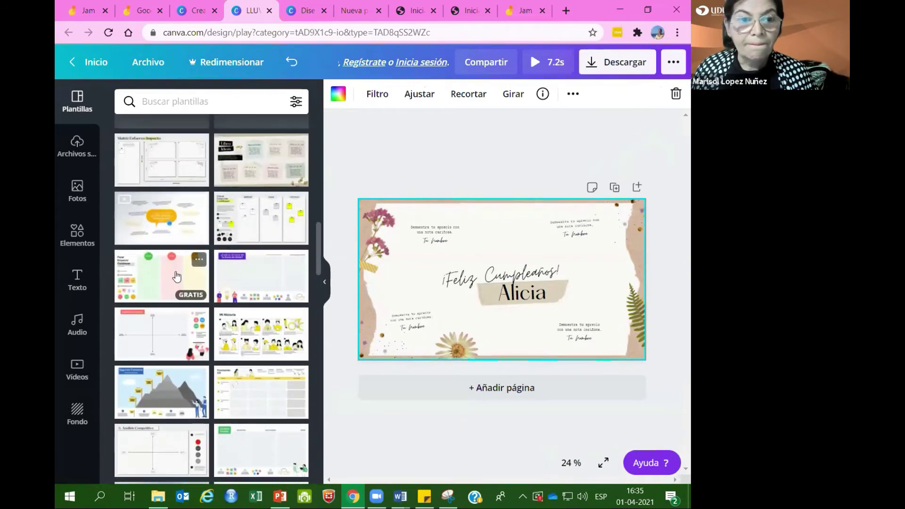
Apply Parar Empezar Continuar, briefly try Mapa Mental, then reapply Parar Empezar Continuar.
{"action": "left_click", "coordinate": [177, 276]}
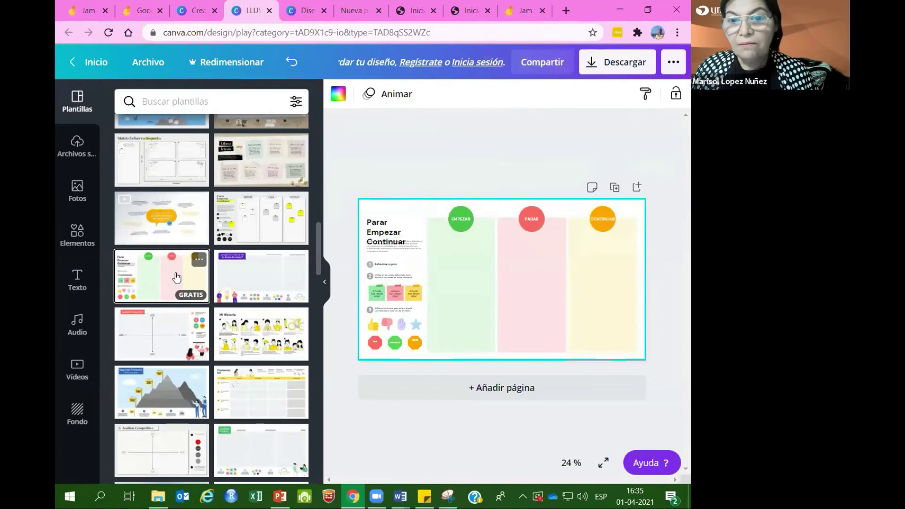
{"action": "left_click", "coordinate": [175, 221]}
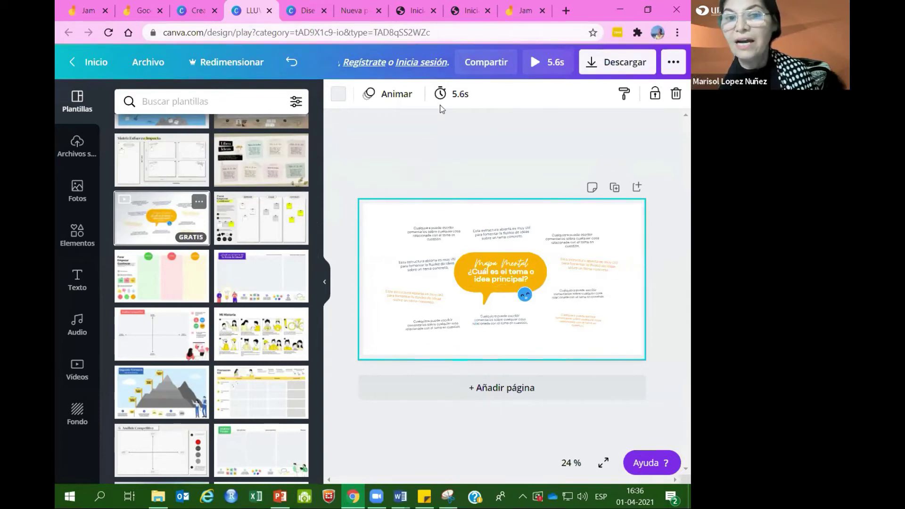
{"action": "left_click", "coordinate": [165, 278]}
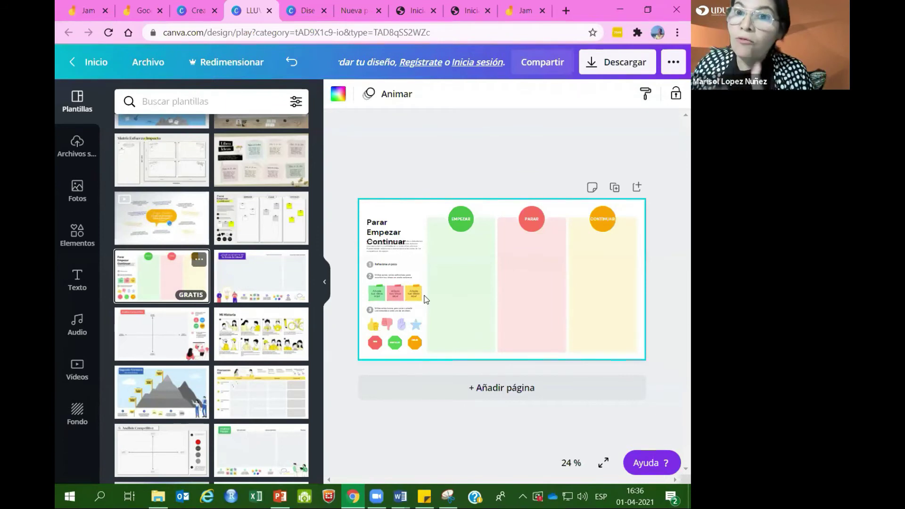
Review the design's download file types, briefly selecting GIF, then close the panel.
{"action": "left_click", "coordinate": [625, 63]}
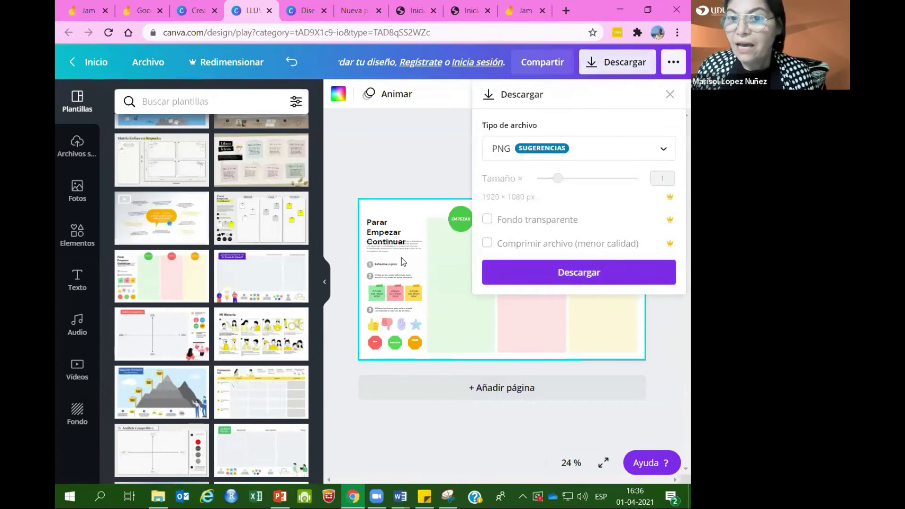
{"action": "left_click", "coordinate": [666, 152]}
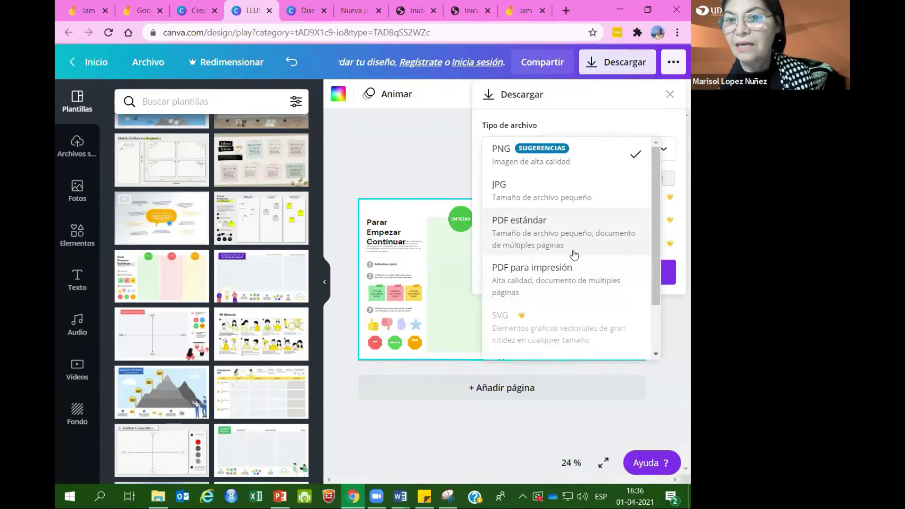
{"action": "scroll", "coordinate": [568, 264], "scroll_direction": "down", "scroll_amount": 2}
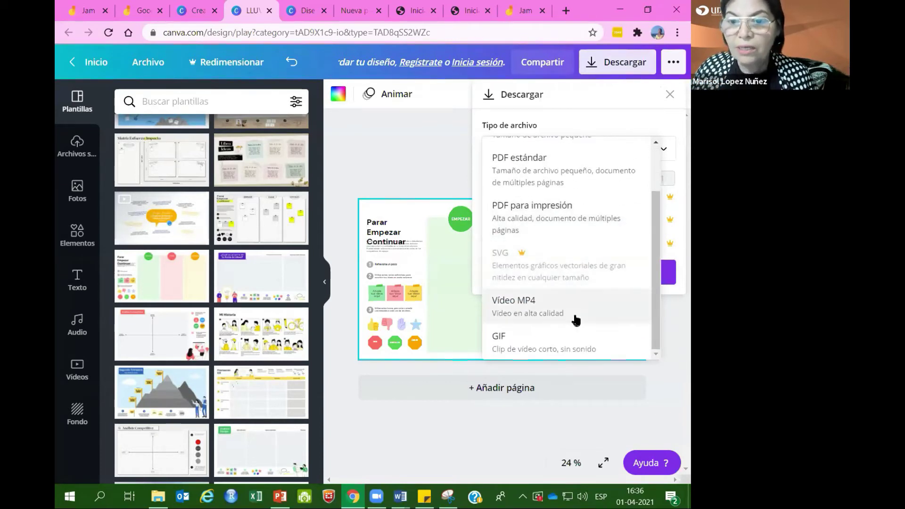
{"action": "left_click", "coordinate": [576, 352]}
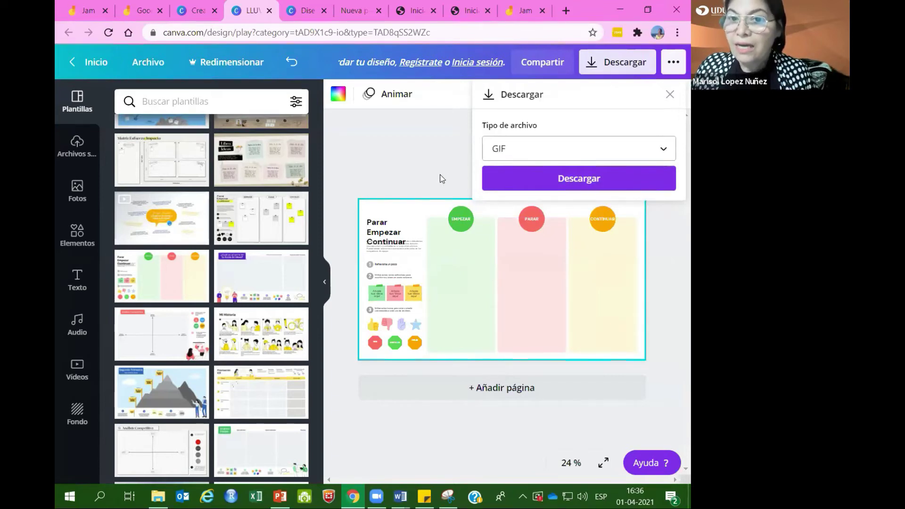
{"action": "left_click", "coordinate": [420, 138]}
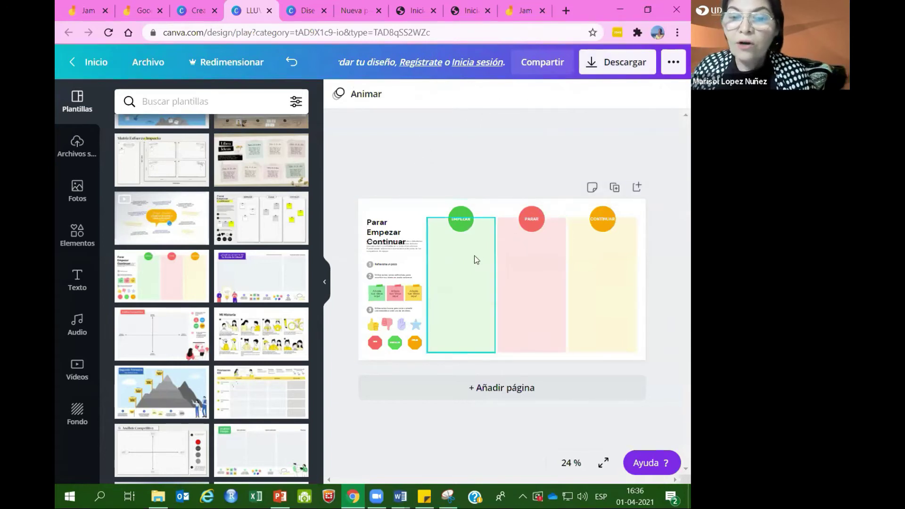
Download the design as the PNG 'LLUVIA DE IDEAS' and return to the Jamboard tab.
{"action": "left_click", "coordinate": [616, 61]}
{"action": "left_click", "coordinate": [592, 266]}
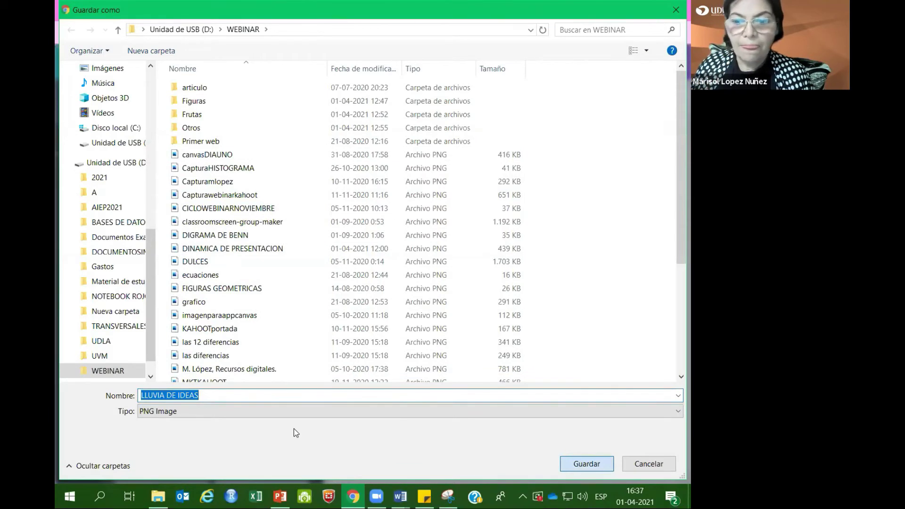
{"action": "key", "text": "Return"}
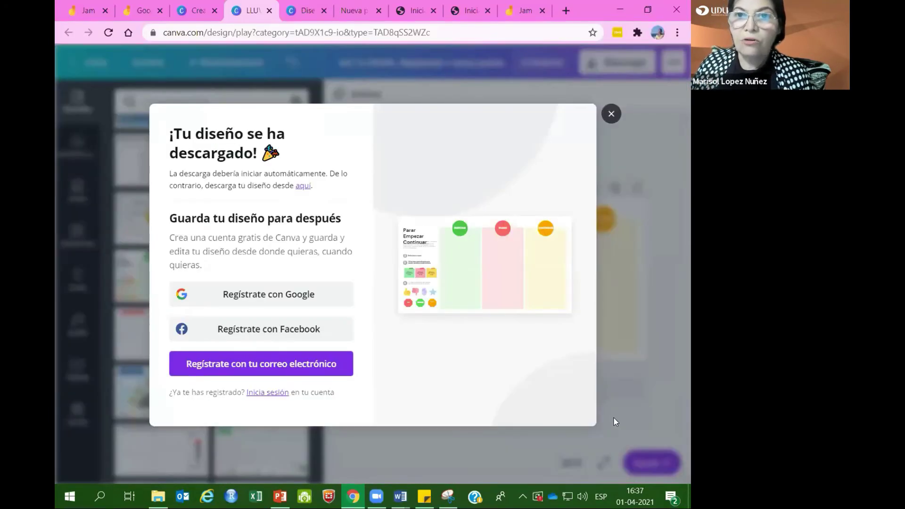
{"action": "left_click", "coordinate": [527, 11]}
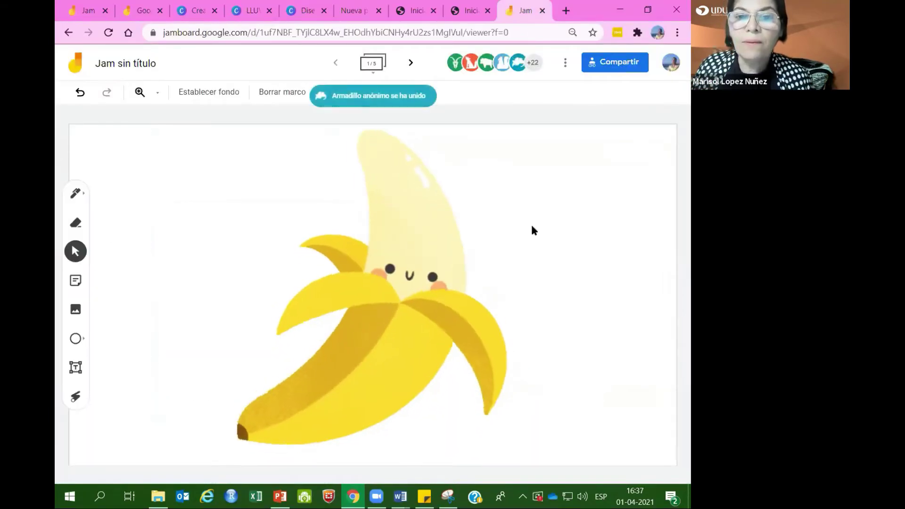
Set the frame background to the LLUVIA DE IDEAS image from the WEBINAR folder.
{"action": "left_click", "coordinate": [210, 93]}
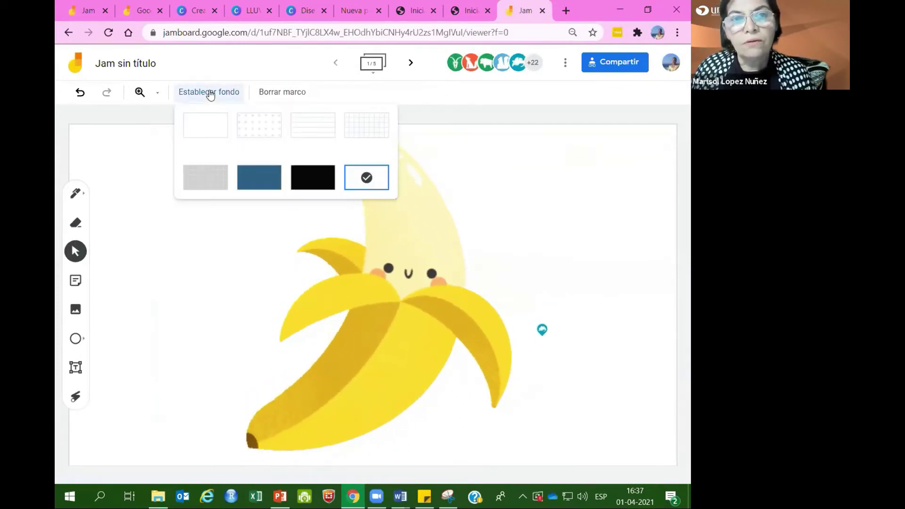
{"action": "left_click", "coordinate": [368, 177]}
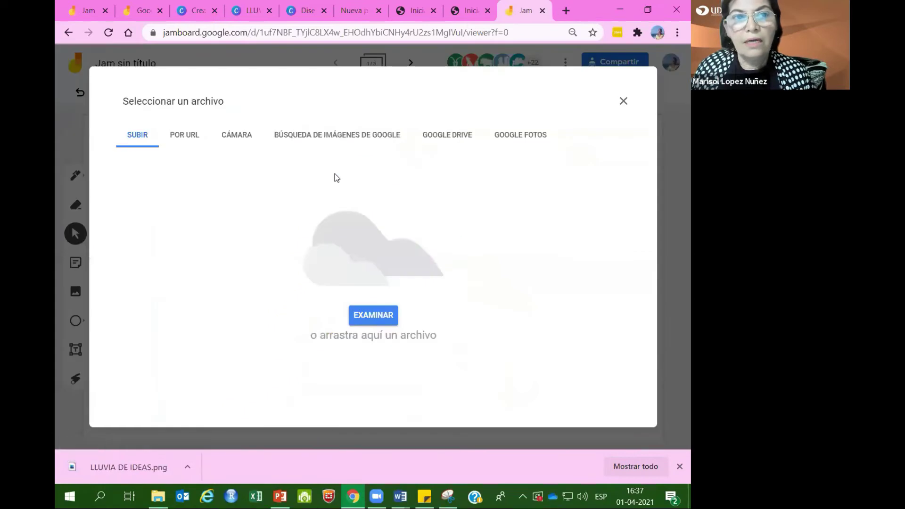
{"action": "left_click", "coordinate": [374, 316]}
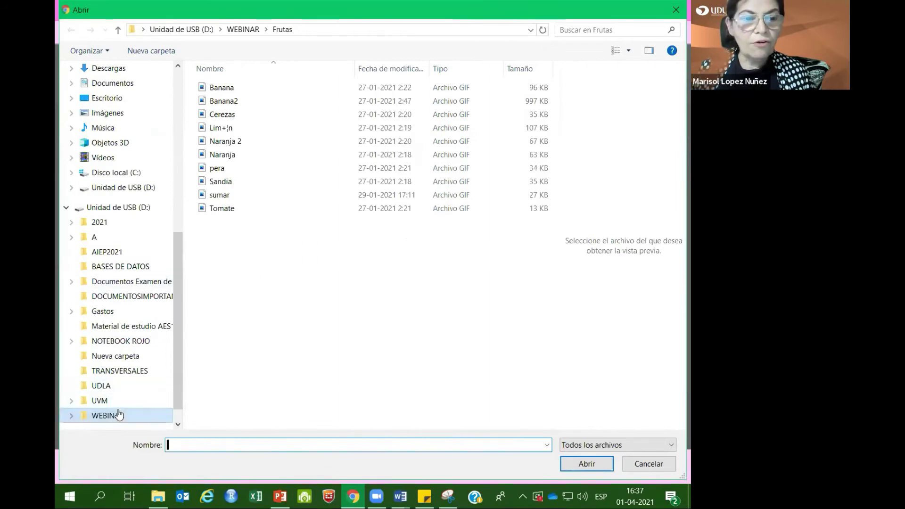
{"action": "left_click", "coordinate": [158, 408]}
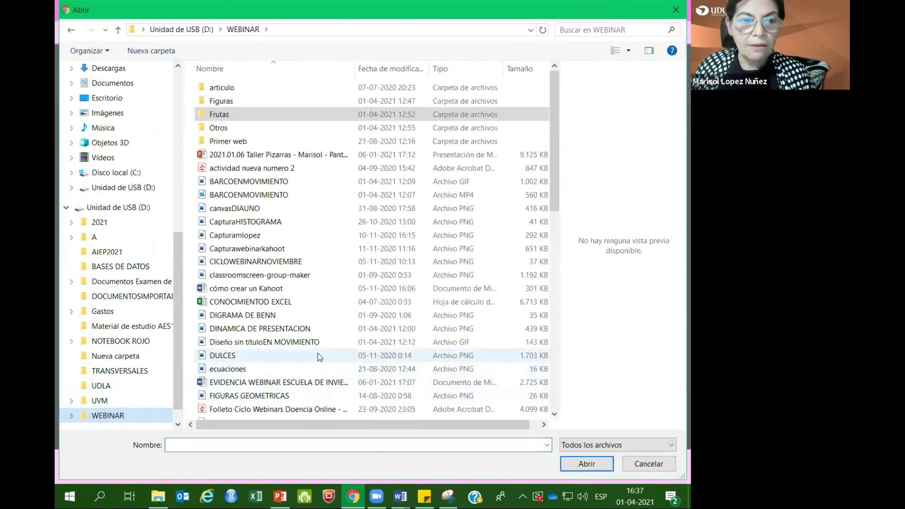
{"action": "scroll", "coordinate": [318, 353], "scroll_direction": "down", "scroll_amount": 1}
{"action": "scroll", "coordinate": [318, 353], "scroll_direction": "down", "scroll_amount": 3}
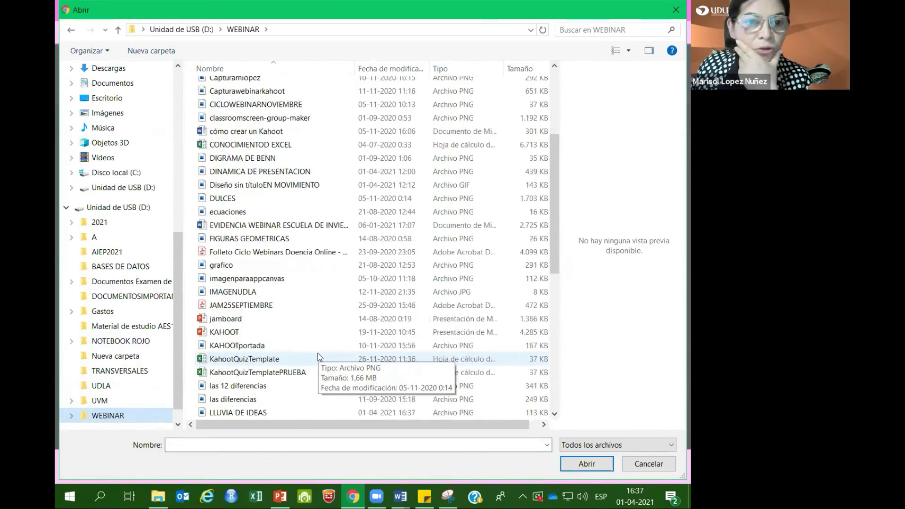
{"action": "scroll", "coordinate": [318, 353], "scroll_direction": "down", "scroll_amount": 4}
{"action": "scroll", "coordinate": [318, 353], "scroll_direction": "up", "scroll_amount": 1}
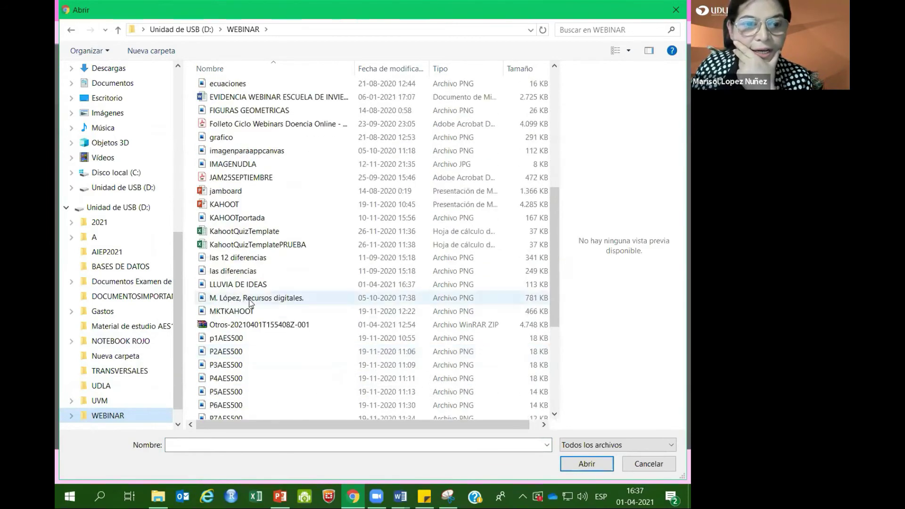
{"action": "double_click", "coordinate": [256, 283]}
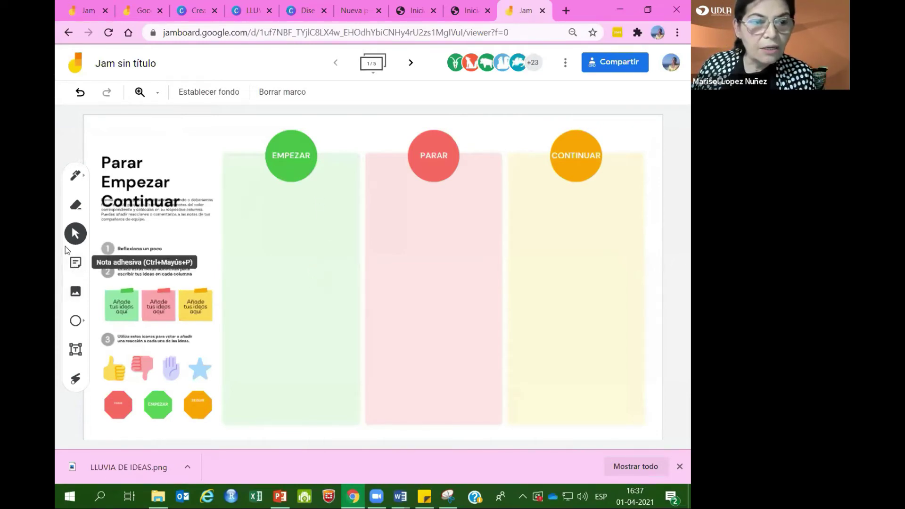
Discard an empty sticky note, then advance to frame 2, Dinamica de presentacion.
{"action": "left_click", "coordinate": [74, 263]}
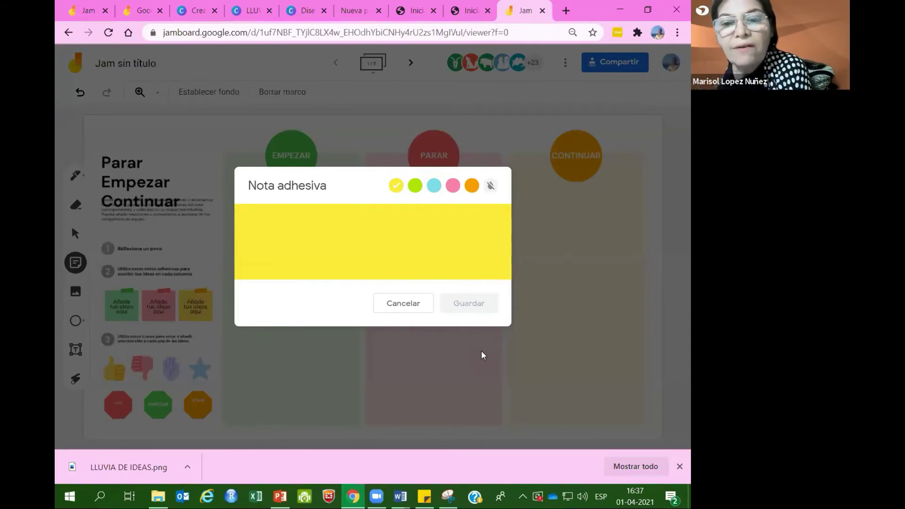
{"action": "left_click", "coordinate": [401, 305]}
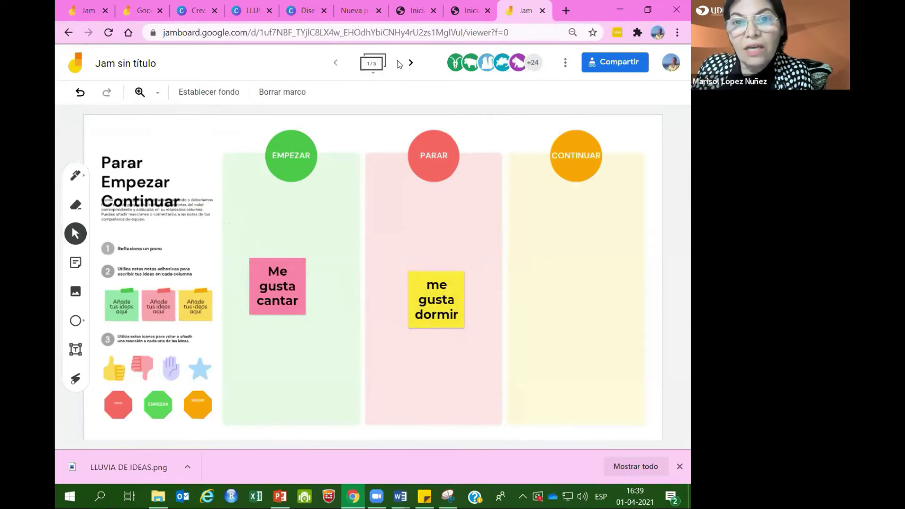
{"action": "left_click", "coordinate": [411, 64]}
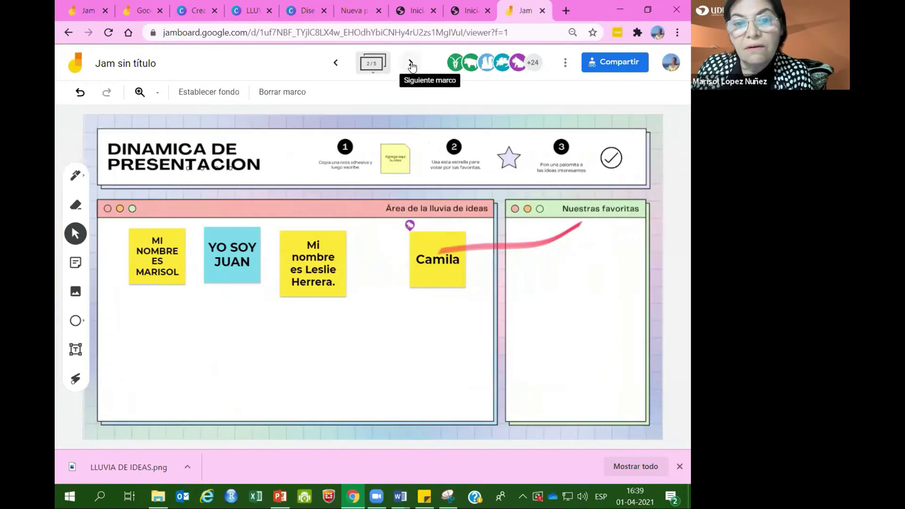
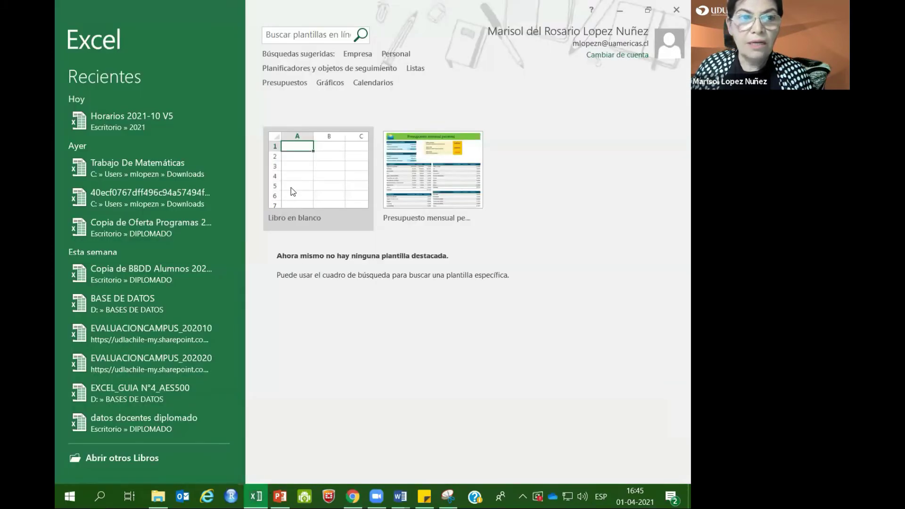
Create a blank Excel workbook and insert a taller equation box from Insertar > Ecuación.
{"action": "left_click", "coordinate": [291, 191]}
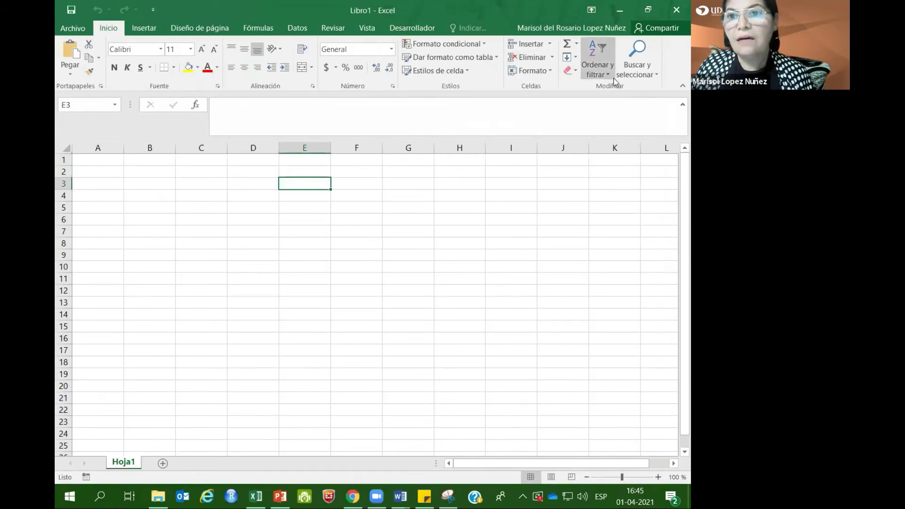
{"action": "left_click", "coordinate": [144, 28]}
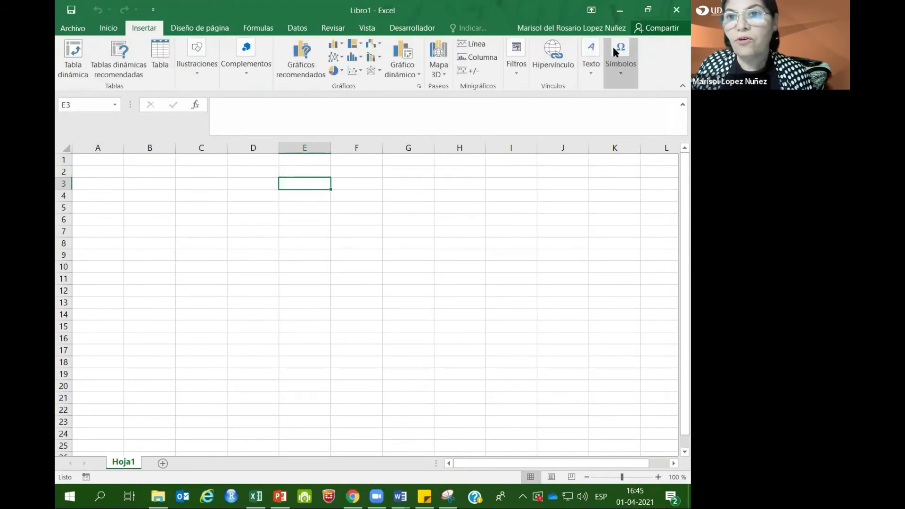
{"action": "left_click", "coordinate": [620, 76]}
{"action": "left_click", "coordinate": [622, 107]}
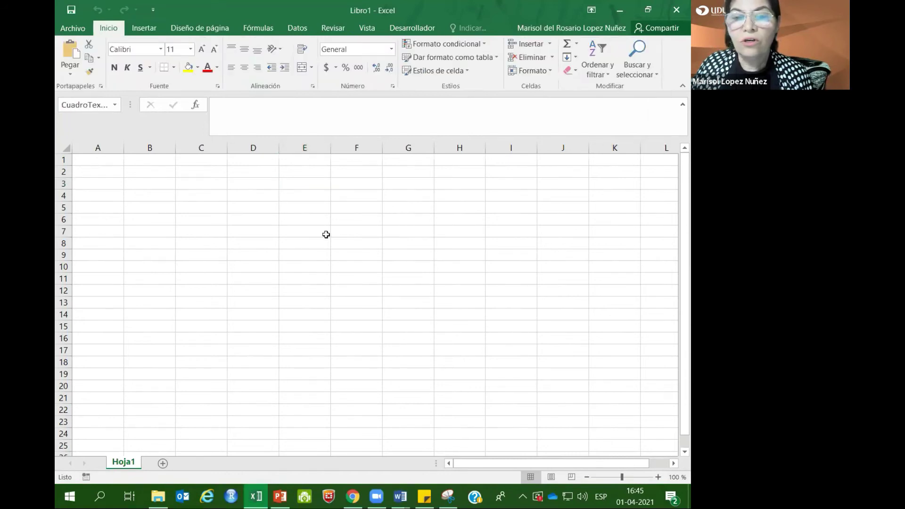
{"action": "left_click_drag", "start_coordinate": [403, 281], "coordinate": [404, 211]}
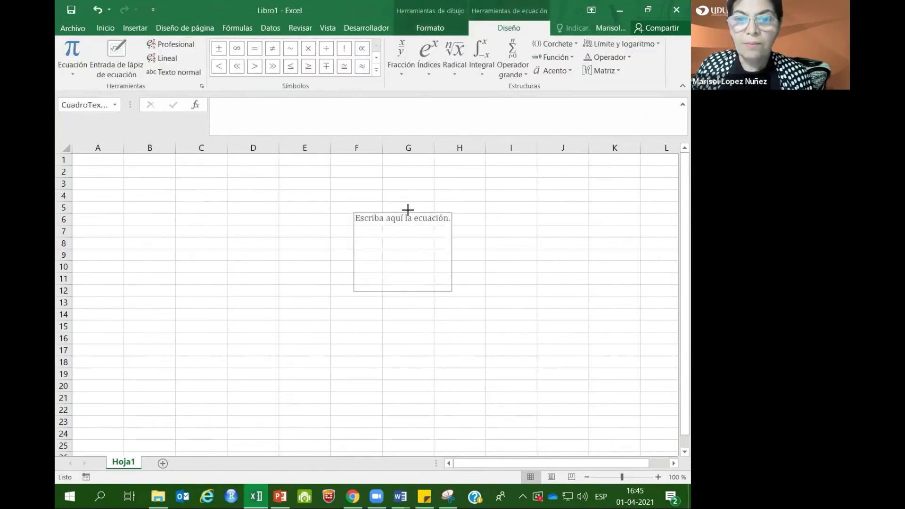
Build ∛27 with the Radical with index template, select it, and return to Chrome.
{"action": "left_click", "coordinate": [144, 28]}
{"action": "left_click", "coordinate": [619, 69]}
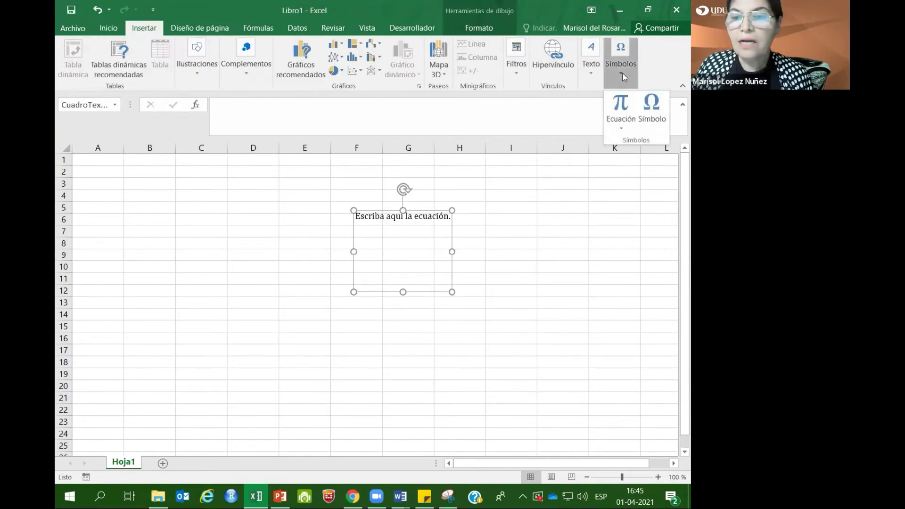
{"action": "left_click", "coordinate": [632, 115]}
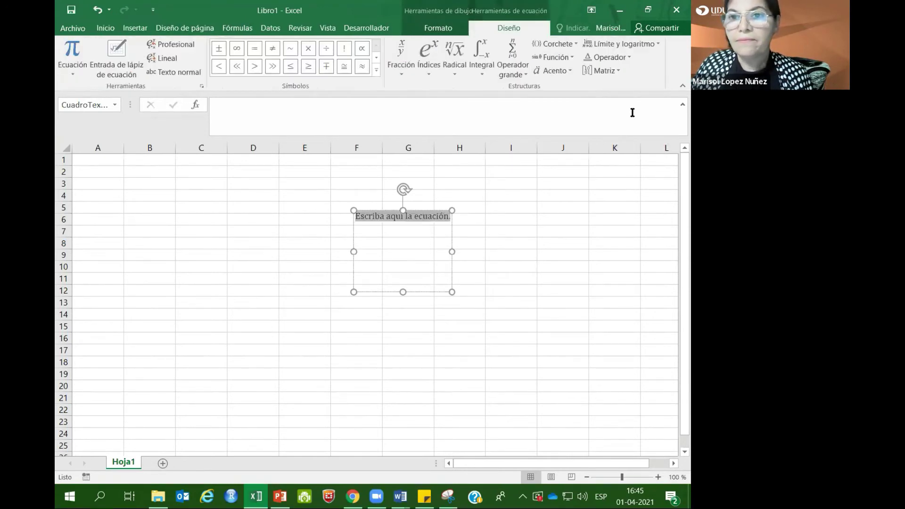
{"action": "left_click", "coordinate": [444, 67]}
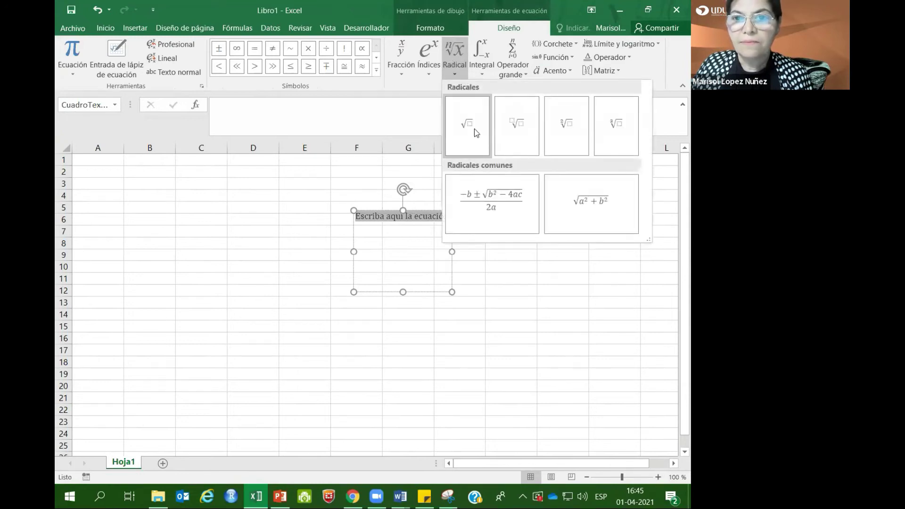
{"action": "left_click", "coordinate": [525, 128]}
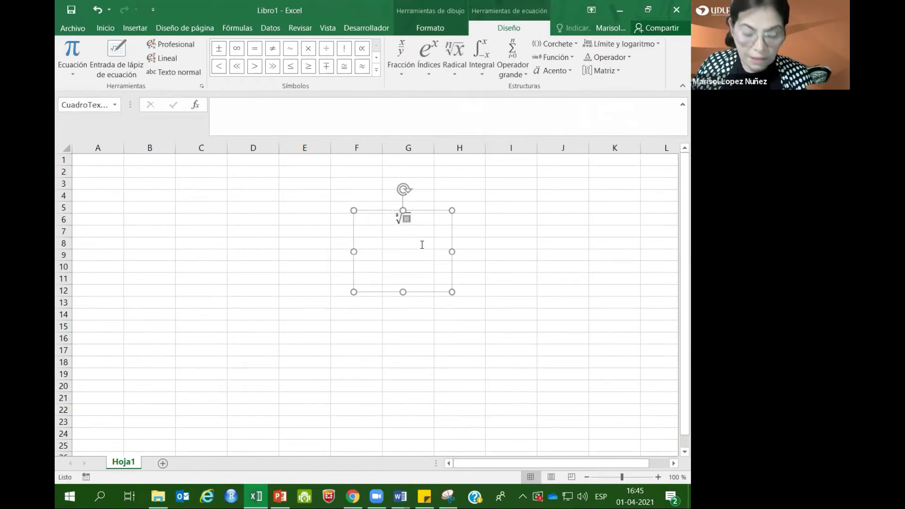
{"action": "type", "text": "7"}
{"action": "left_click", "coordinate": [500, 278]}
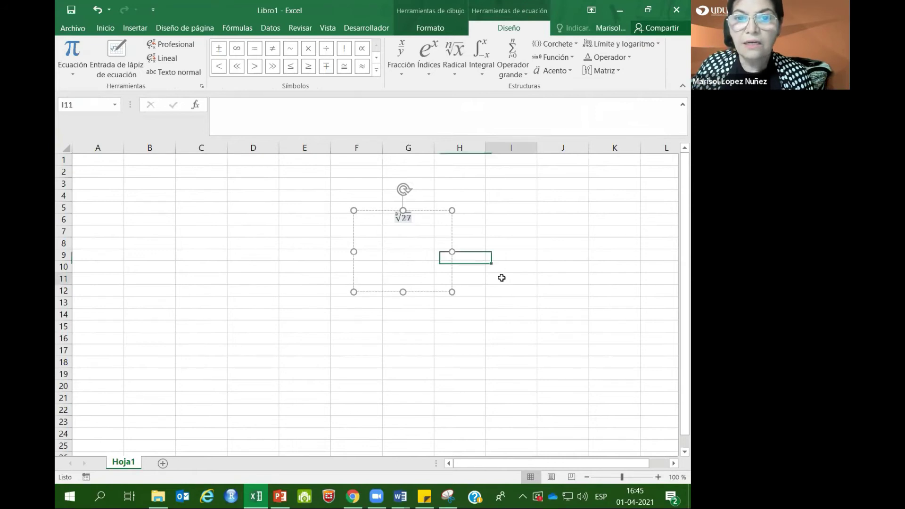
{"action": "double_click", "coordinate": [396, 216]}
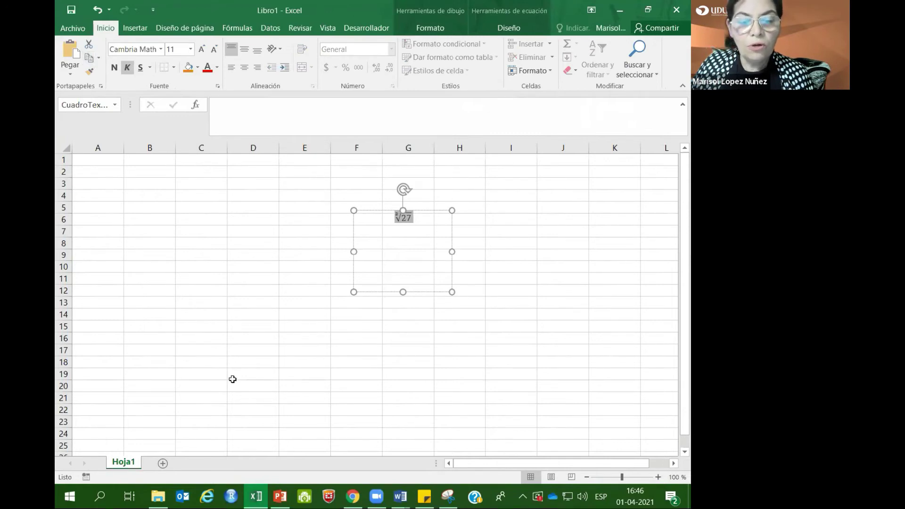
{"action": "left_click", "coordinate": [360, 491]}
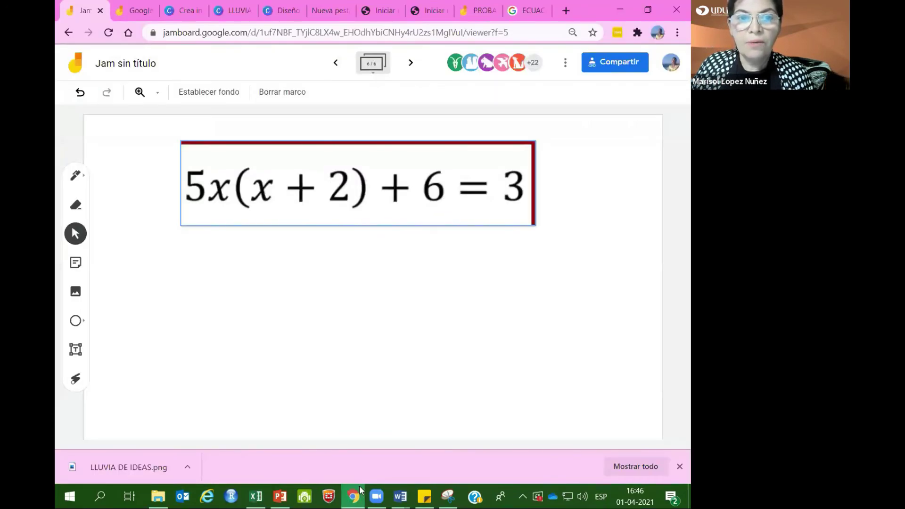
Enlarge the pasted ∛27 image beneath 5x(x + 2) + 6 = 3 and go to the recent jams tab.
{"action": "left_click", "coordinate": [266, 260]}
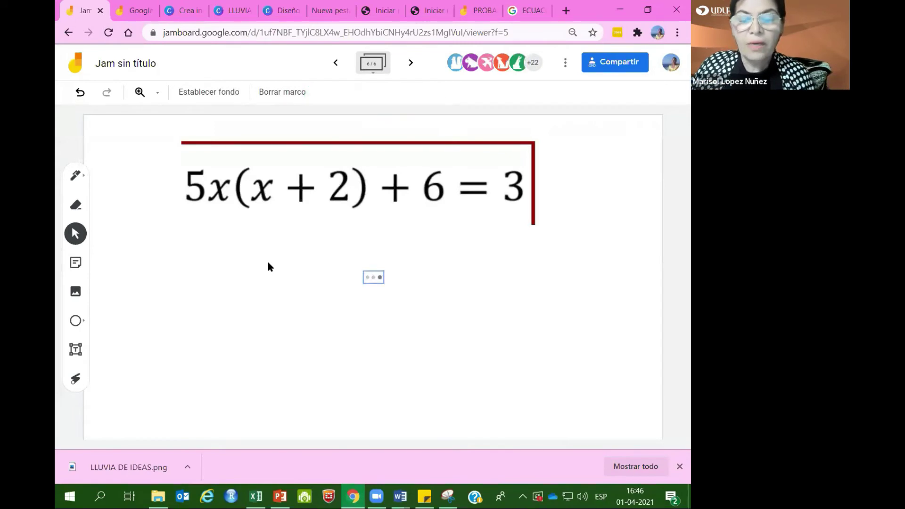
{"action": "right_click", "coordinate": [378, 280]}
{"action": "left_click", "coordinate": [501, 316]}
{"action": "left_click", "coordinate": [374, 279]}
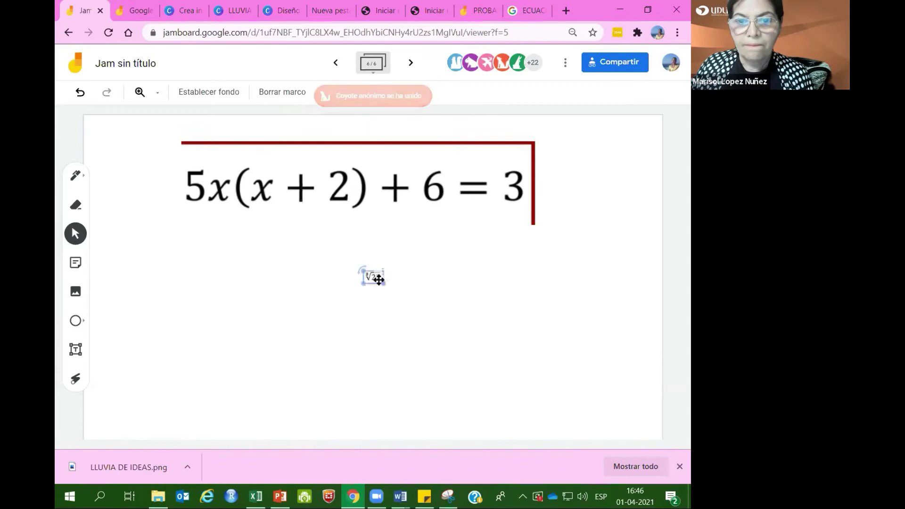
{"action": "left_click_drag", "start_coordinate": [381, 283], "coordinate": [387, 323]}
{"action": "left_click", "coordinate": [447, 367]}
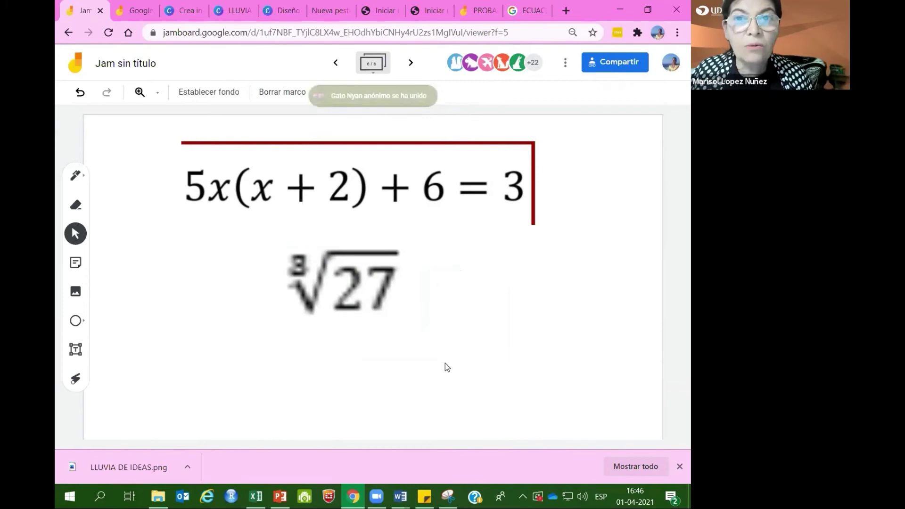
{"action": "left_click", "coordinate": [132, 11]}
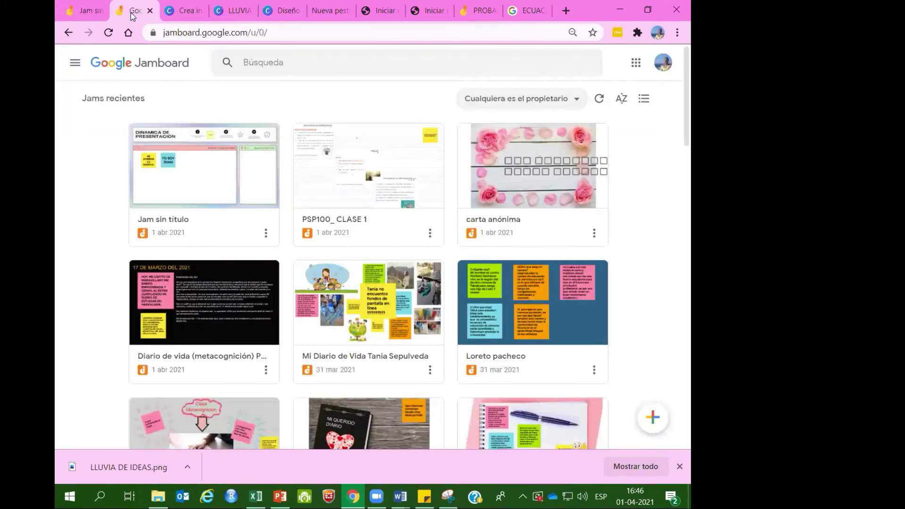
Open the Jam sin título board from Jams recientes, then go to the PROBABILIDAD CONDICIONAL tab.
{"action": "left_click", "coordinate": [268, 167]}
{"action": "left_click", "coordinate": [266, 166]}
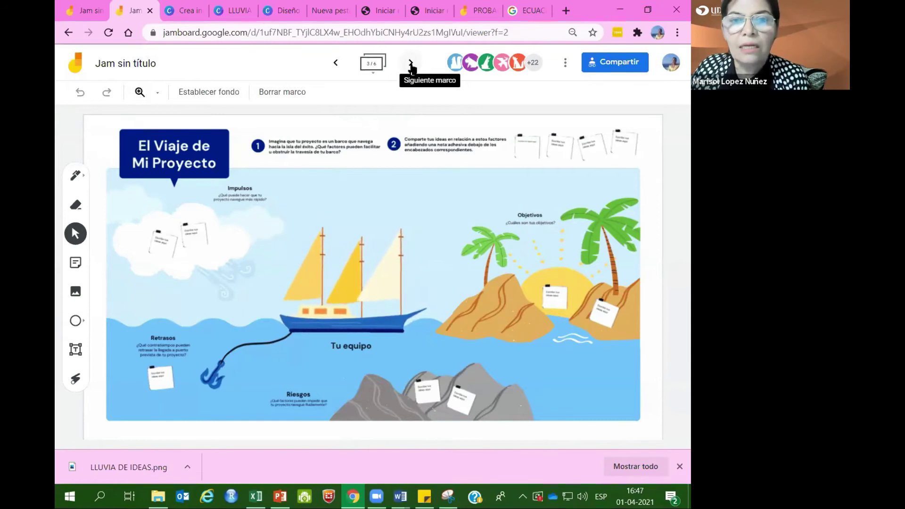
{"action": "left_click", "coordinate": [481, 11]}
Close the PROBABILIDAD CONDICIONAL and ECUACION CUADRATICA tabs and return to the Jam sin título tab.
{"action": "left_click", "coordinate": [494, 11]}
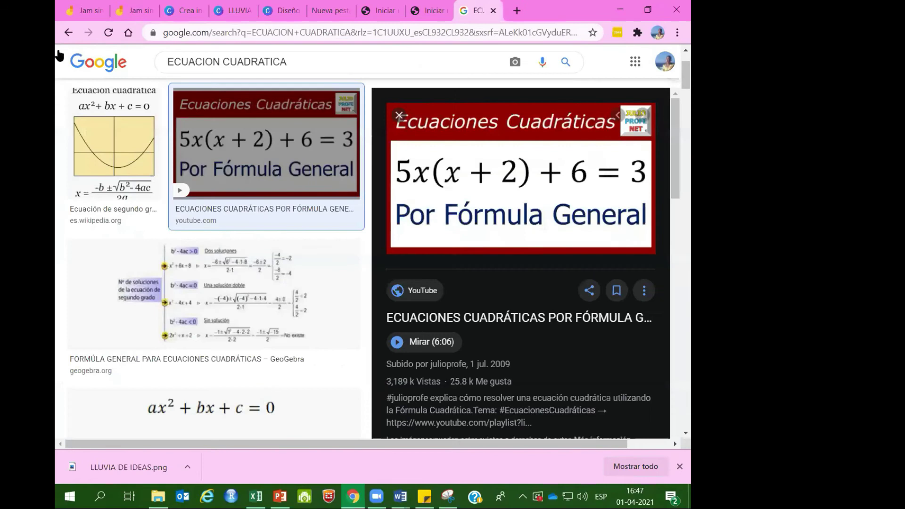
{"action": "left_click", "coordinate": [494, 10]}
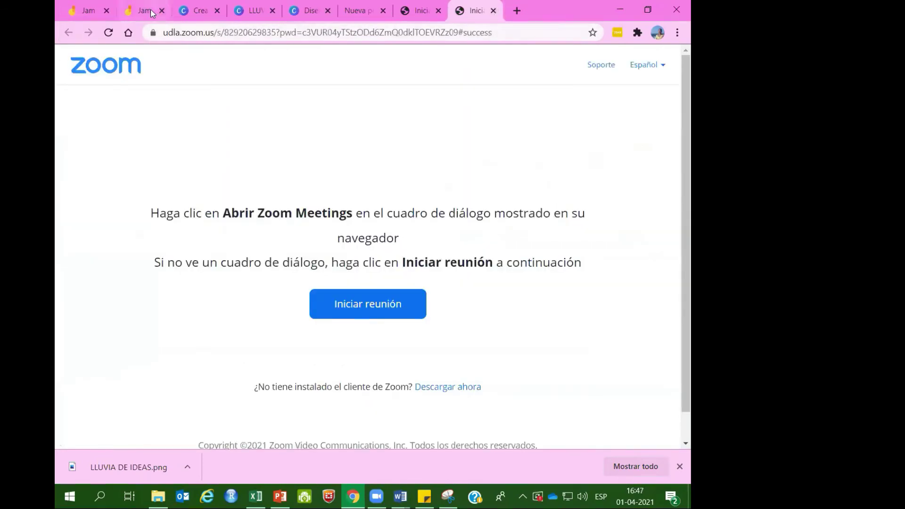
{"action": "left_click", "coordinate": [145, 12]}
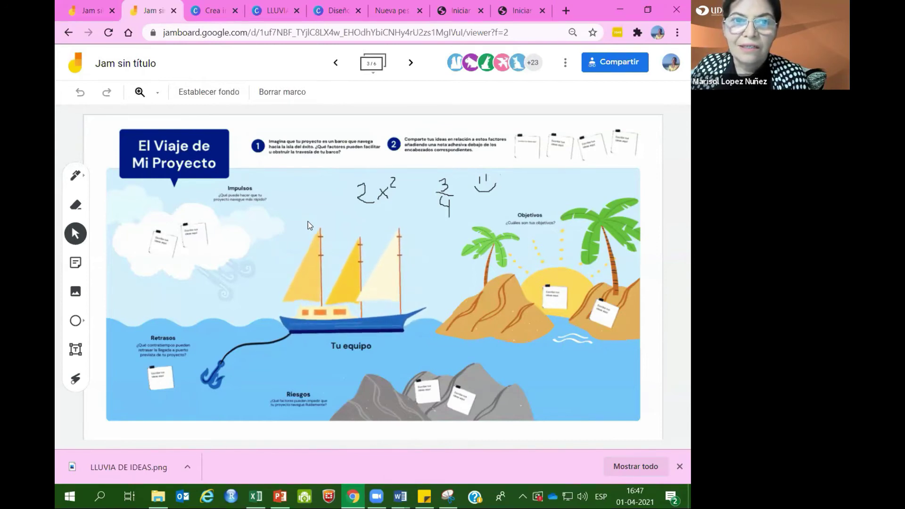
Advance through the jam's frames toward frame 6 with the equations.
{"action": "left_click", "coordinate": [411, 63]}
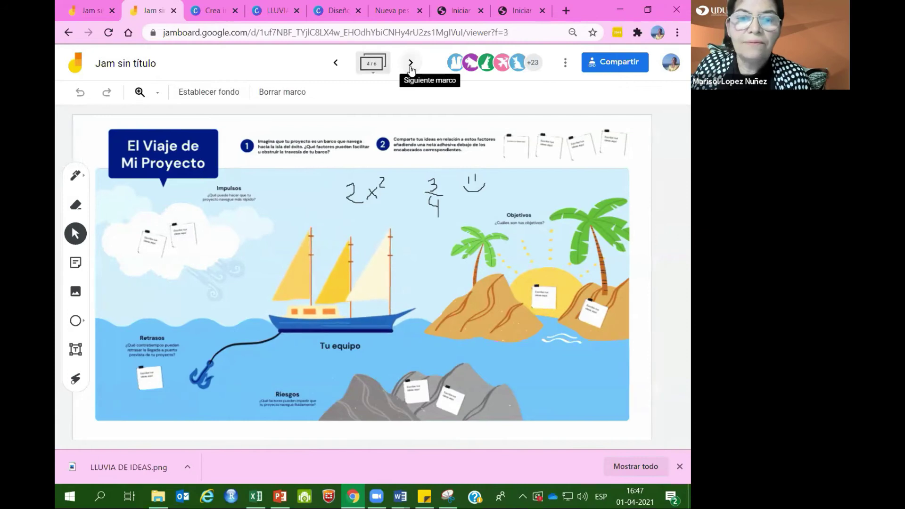
{"action": "left_click", "coordinate": [415, 69]}
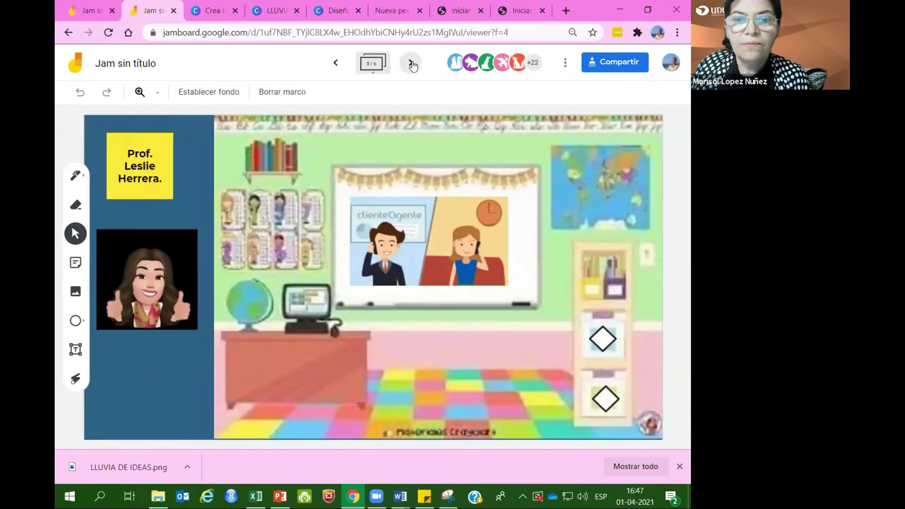
{"action": "left_click", "coordinate": [413, 66]}
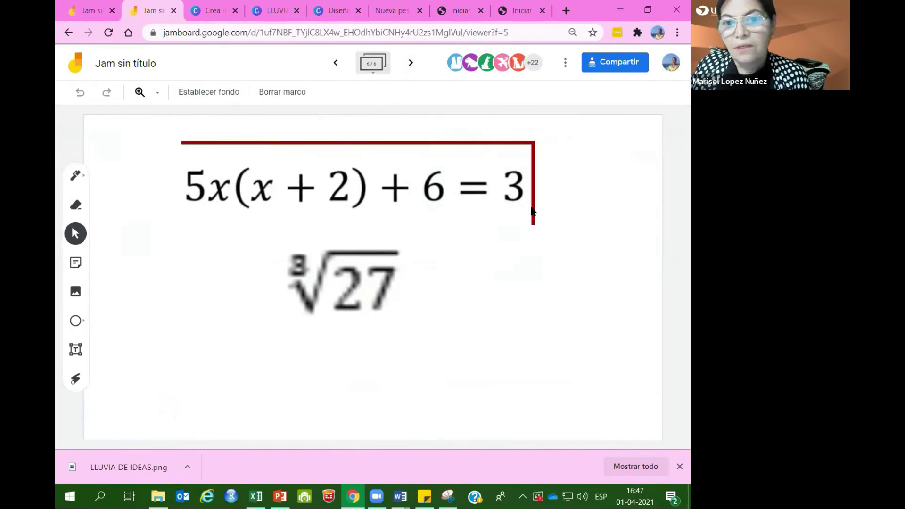
Move ∛27 to the right and add a 2X+3= 5 text box below the equation.
{"action": "left_click", "coordinate": [72, 357]}
{"action": "left_click", "coordinate": [201, 292]}
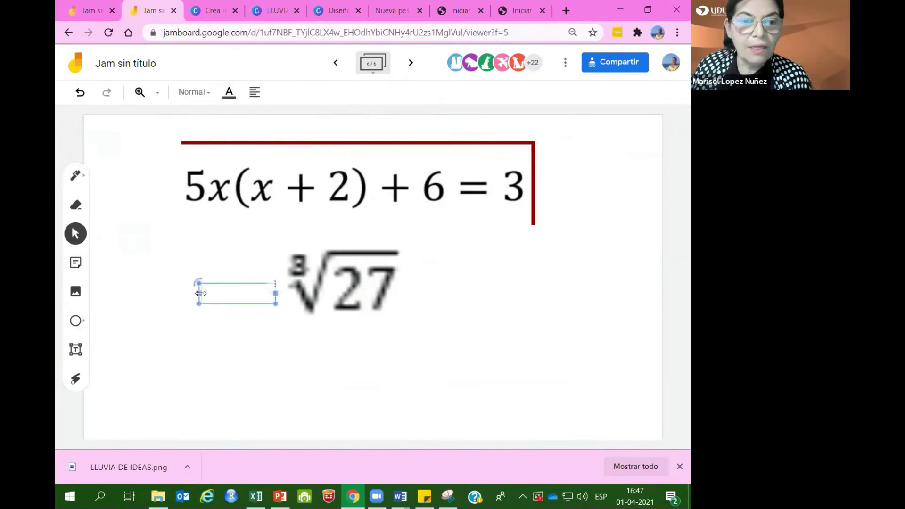
{"action": "left_click_drag", "start_coordinate": [337, 276], "coordinate": [586, 287]}
{"action": "left_click", "coordinate": [197, 262]}
{"action": "left_click", "coordinate": [200, 288]}
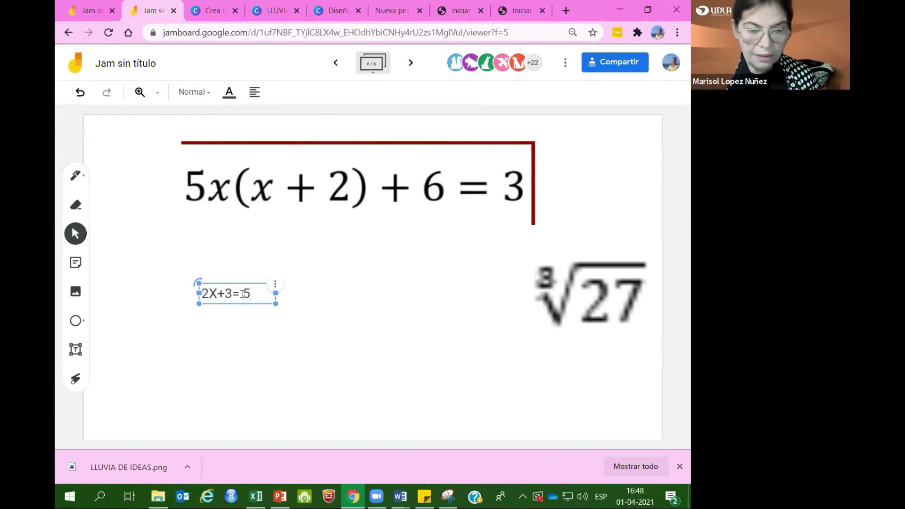
{"action": "left_click", "coordinate": [243, 331]}
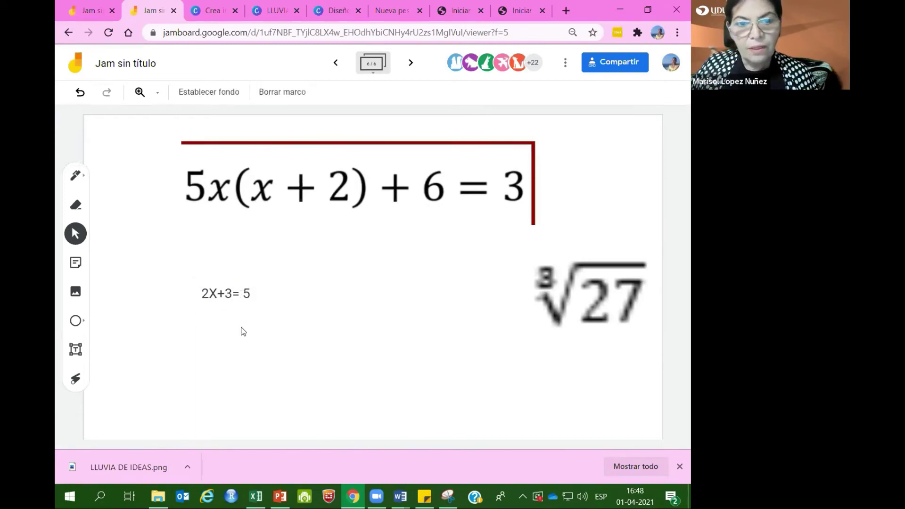
Widen the 2X+3= 5 text box to the left and bring up the Compartir settings.
{"action": "left_click", "coordinate": [223, 288]}
{"action": "left_click_drag", "start_coordinate": [282, 293], "coordinate": [365, 315]}
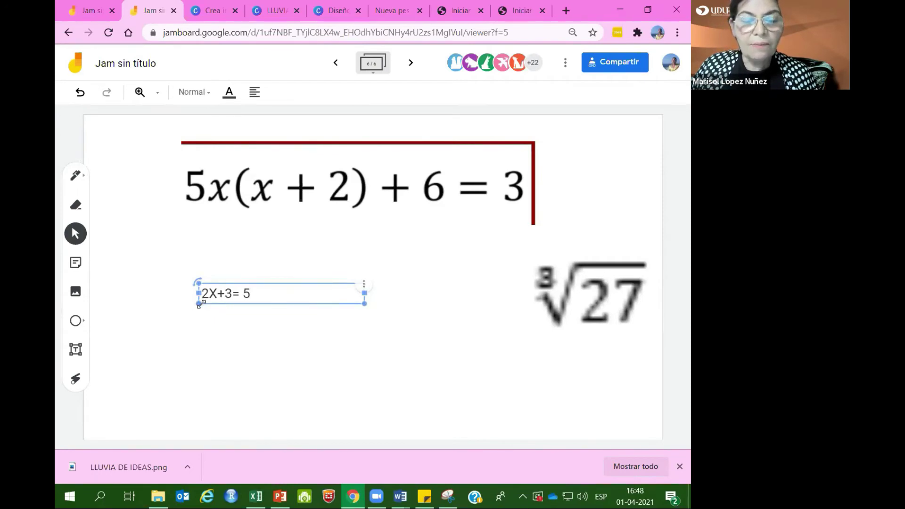
{"action": "left_click_drag", "start_coordinate": [201, 304], "coordinate": [186, 306]}
{"action": "left_click", "coordinate": [192, 339]}
{"action": "left_click", "coordinate": [253, 295]}
{"action": "left_click", "coordinate": [246, 309]}
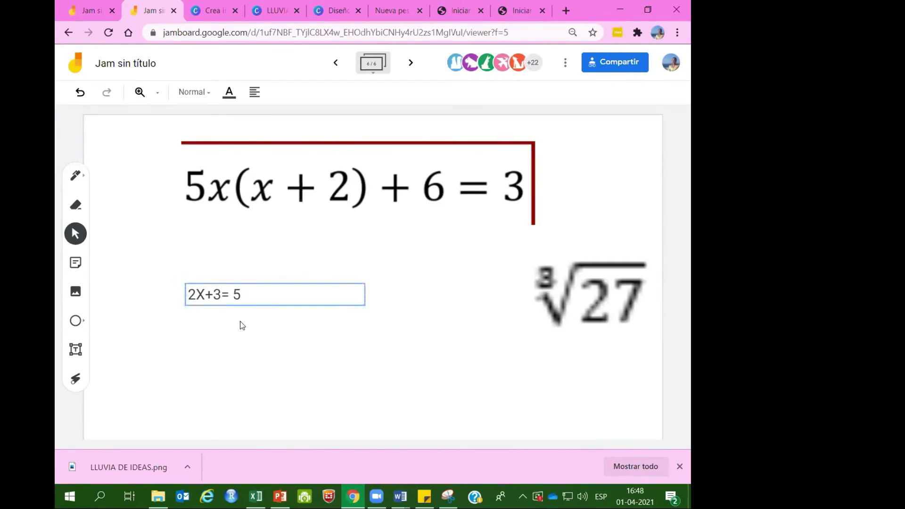
{"action": "left_click", "coordinate": [206, 320]}
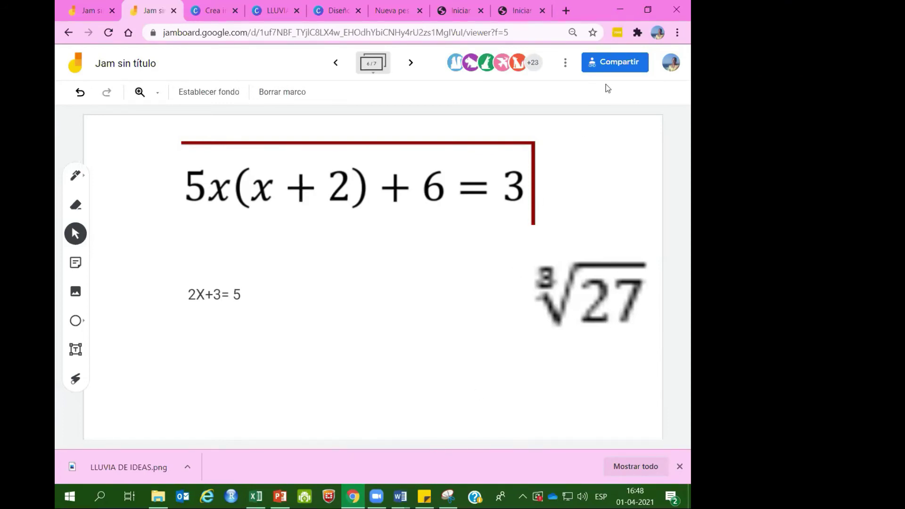
{"action": "left_click", "coordinate": [611, 62]}
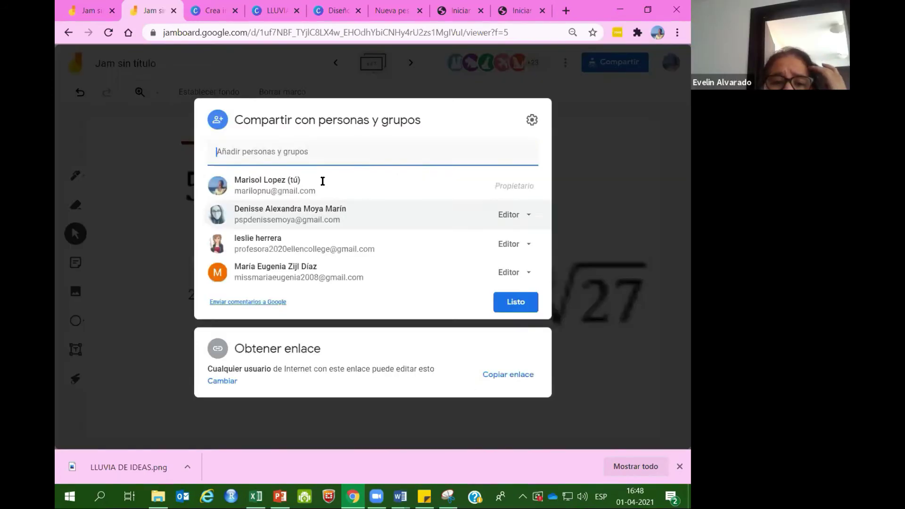
Add the participant's e-mail address as an Editor and send the sharing invitation.
{"action": "left_click", "coordinate": [308, 153]}
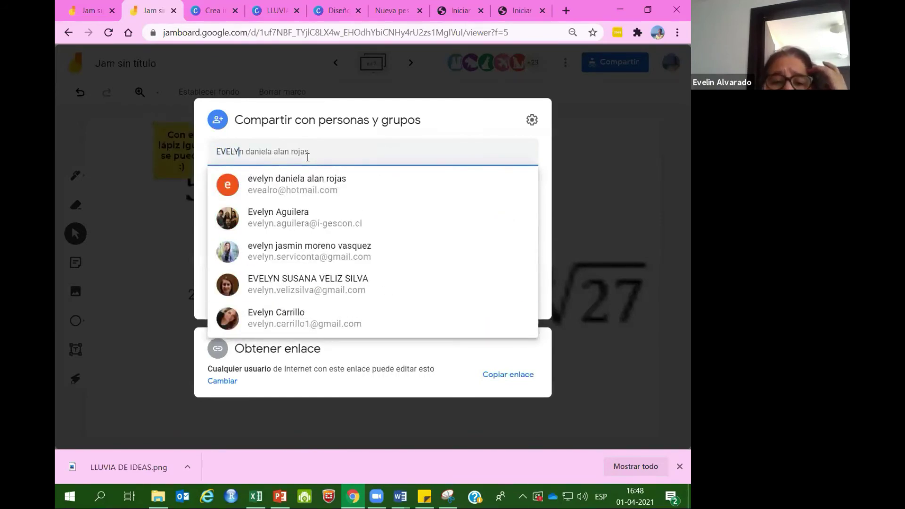
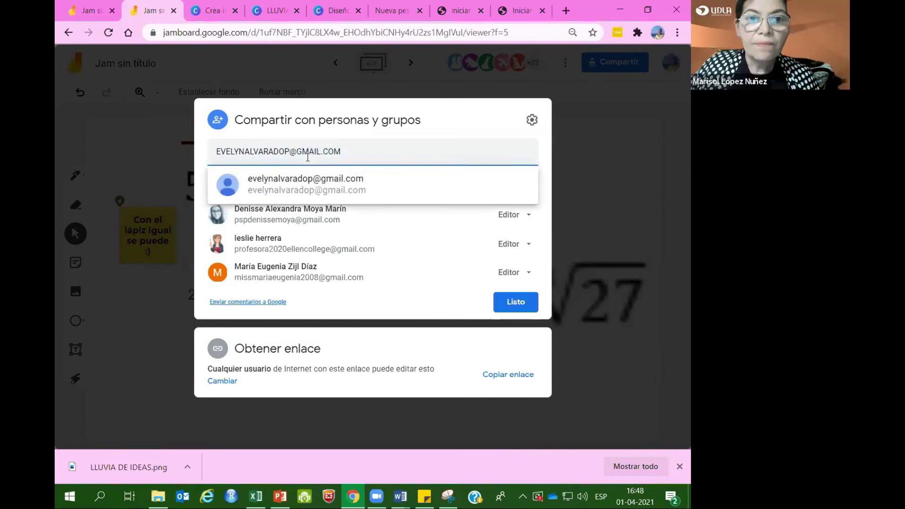
{"action": "left_click", "coordinate": [311, 182]}
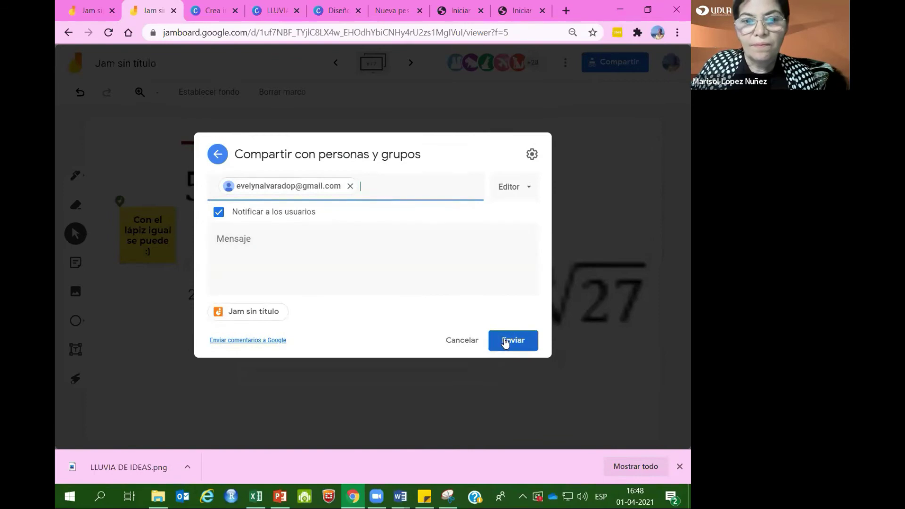
{"action": "left_click", "coordinate": [506, 341]}
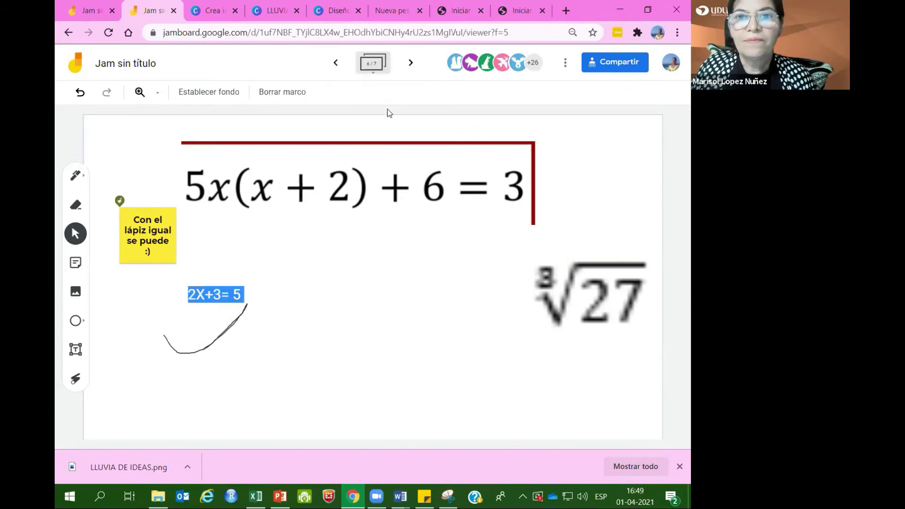
Expand the overview of all jam frames and open a new Chrome tab.
{"action": "left_click", "coordinate": [371, 75]}
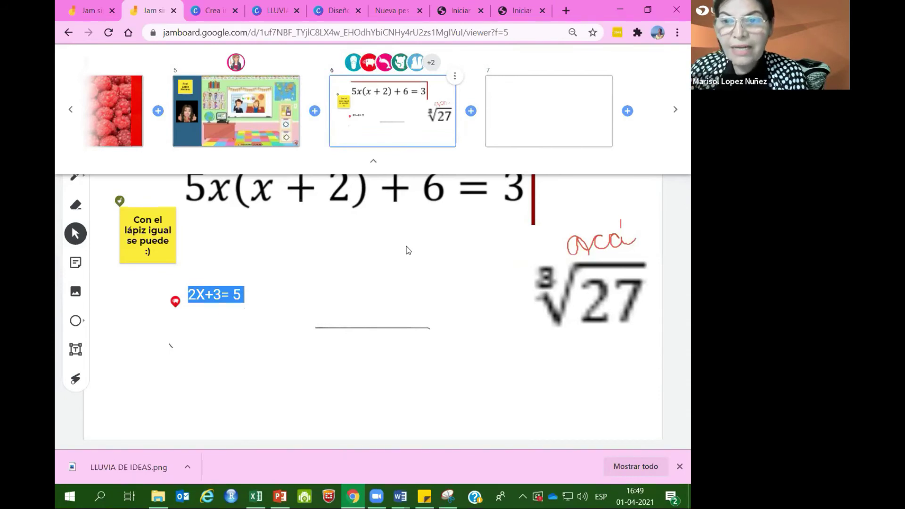
{"action": "left_click", "coordinate": [567, 14]}
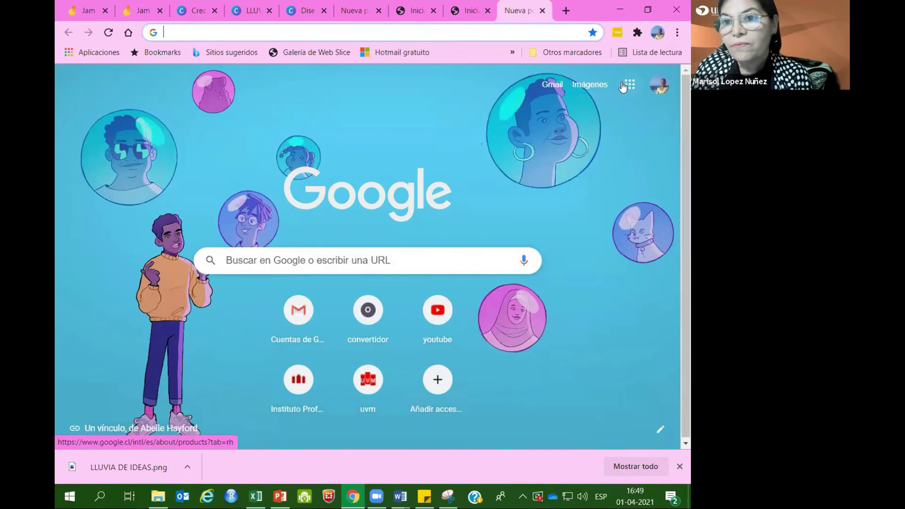
Browse and close the Google apps grid, then return via the Zoom tab to the Jamboard tab.
{"action": "left_click", "coordinate": [629, 85]}
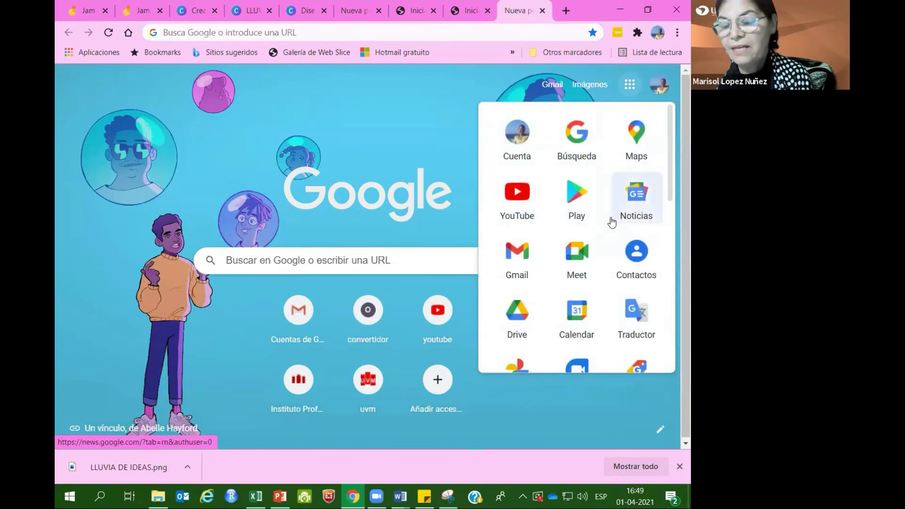
{"action": "scroll", "coordinate": [603, 193], "scroll_direction": "down", "scroll_amount": 8}
{"action": "scroll", "coordinate": [585, 198], "scroll_direction": "up", "scroll_amount": 3}
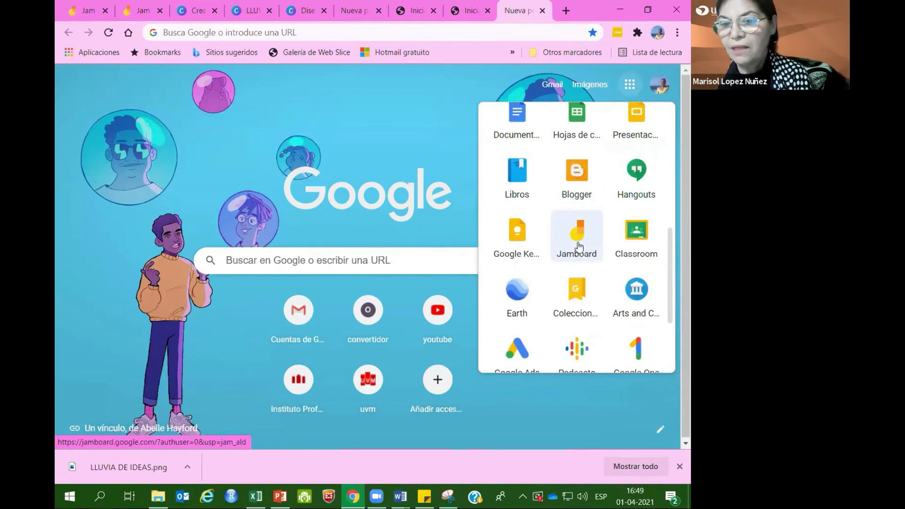
{"action": "left_click", "coordinate": [428, 140]}
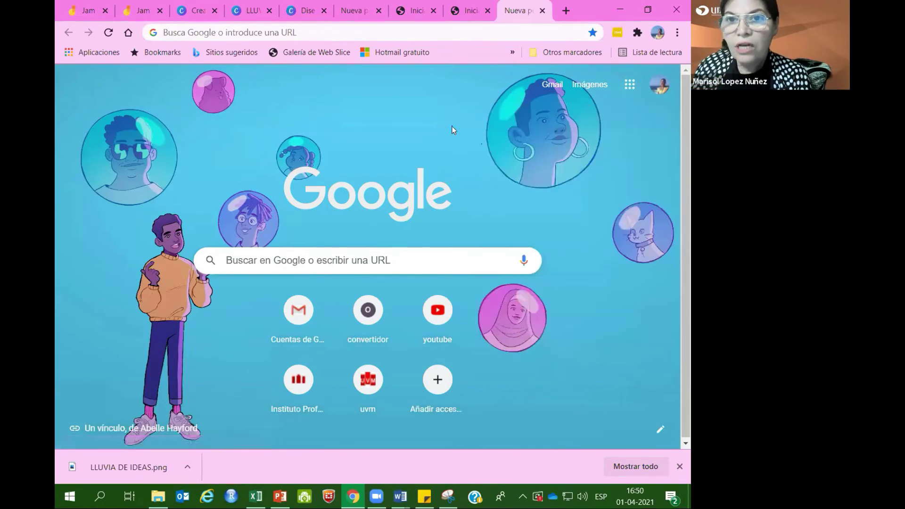
{"action": "left_click", "coordinate": [475, 17]}
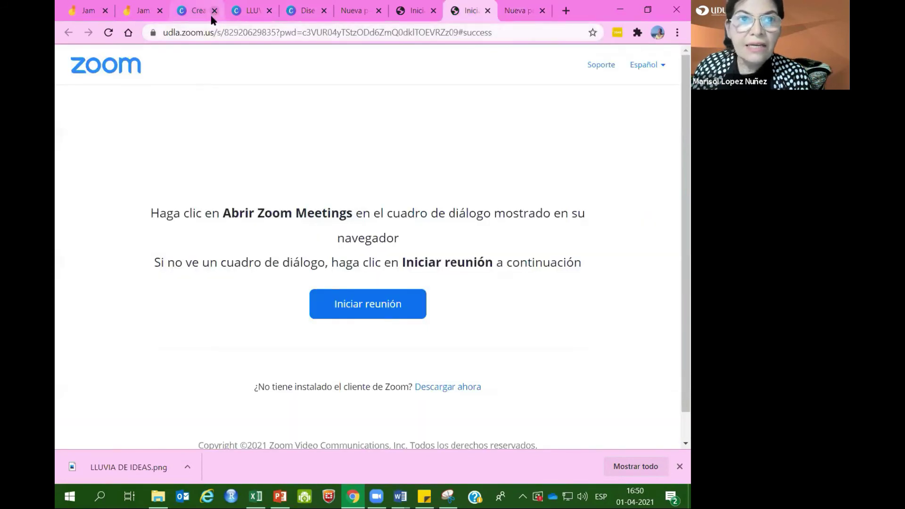
{"action": "left_click", "coordinate": [140, 16]}
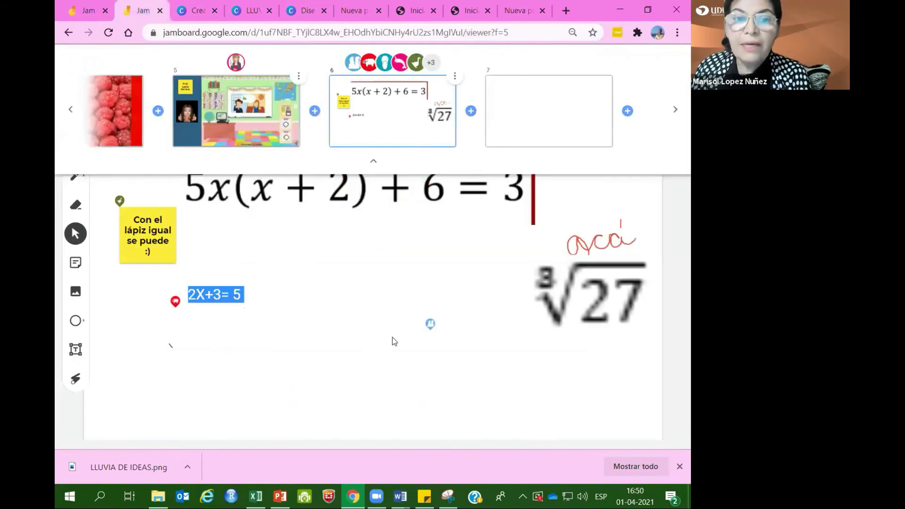
Collapse the frame strip and select, then deselect, the 2X+3= 5 text box and teal sticky note.
{"action": "left_click", "coordinate": [254, 296]}
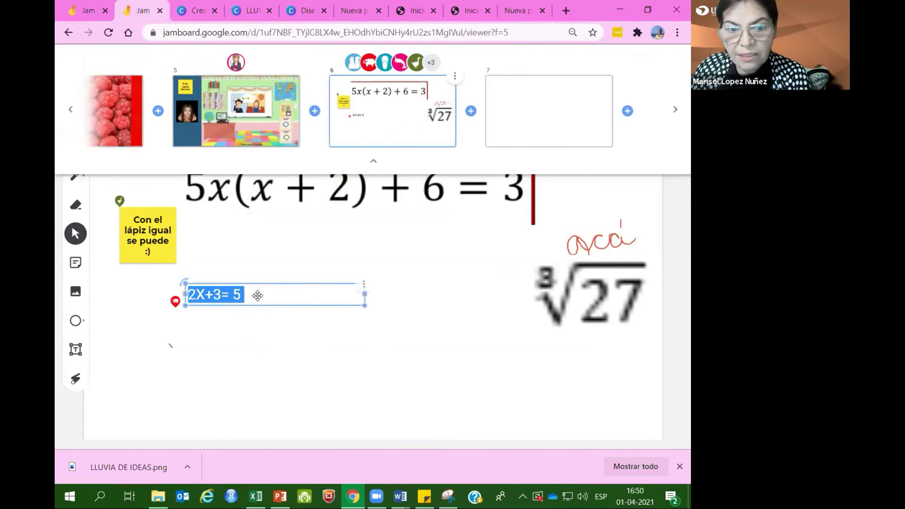
{"action": "left_click", "coordinate": [260, 334]}
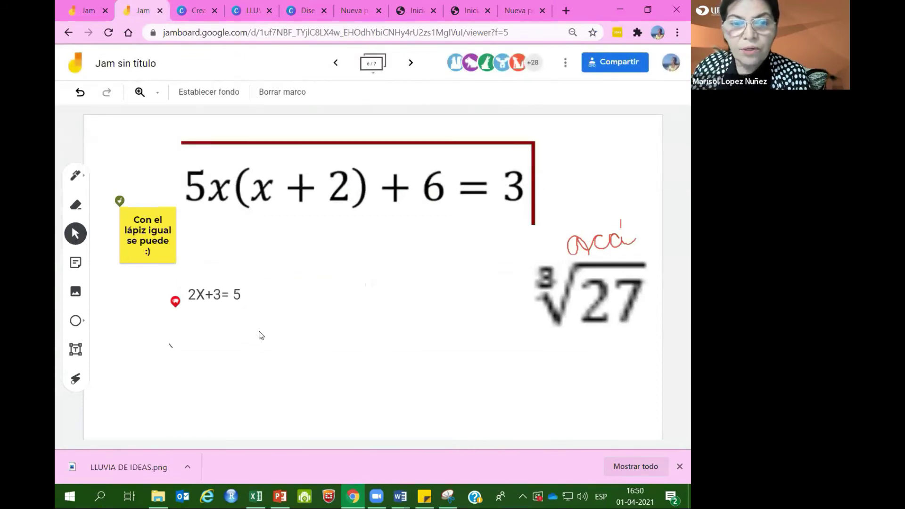
{"action": "left_click", "coordinate": [248, 300]}
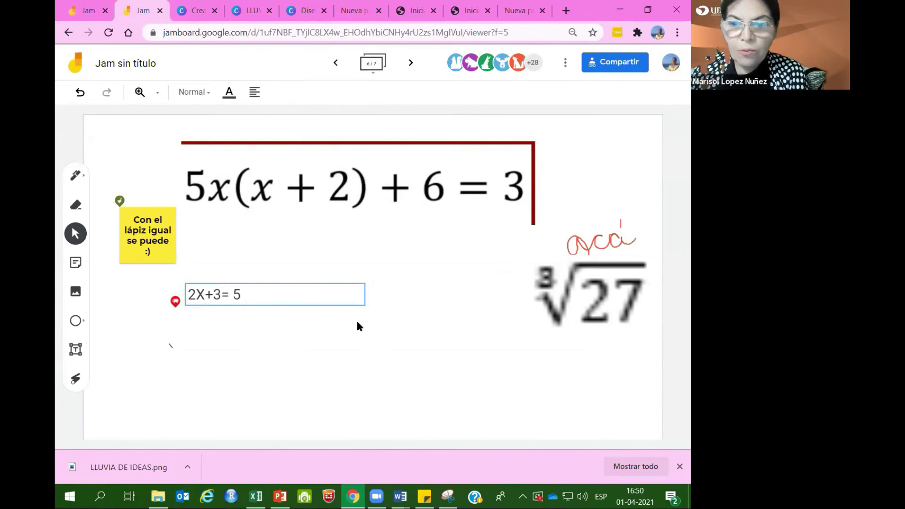
{"action": "left_click", "coordinate": [240, 287]}
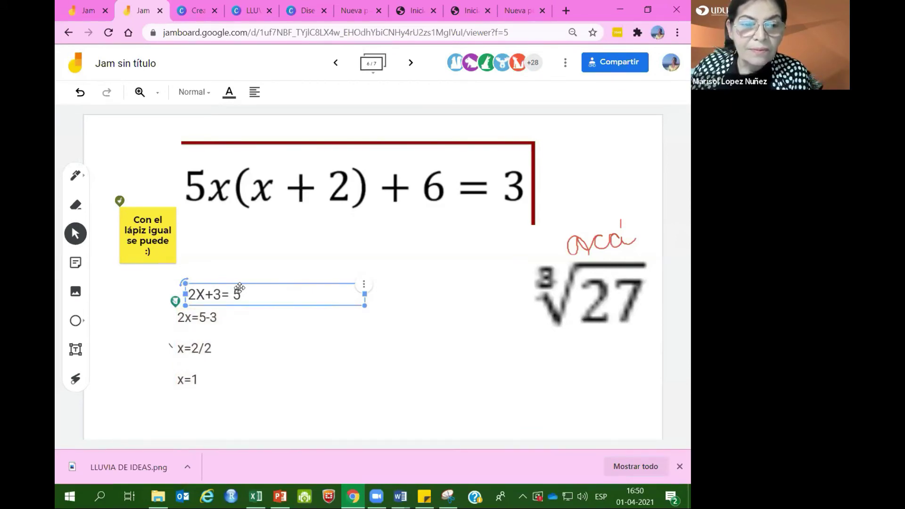
{"action": "left_click", "coordinate": [273, 321]}
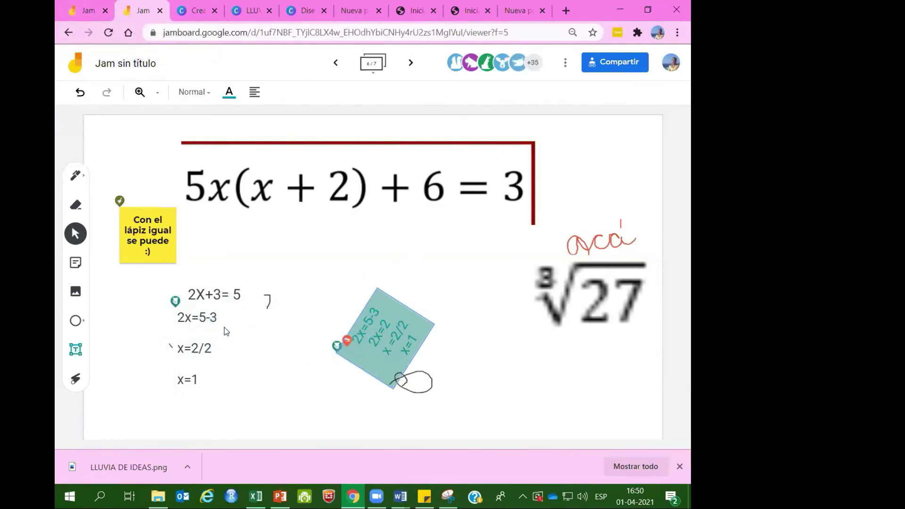
{"action": "left_click", "coordinate": [357, 311]}
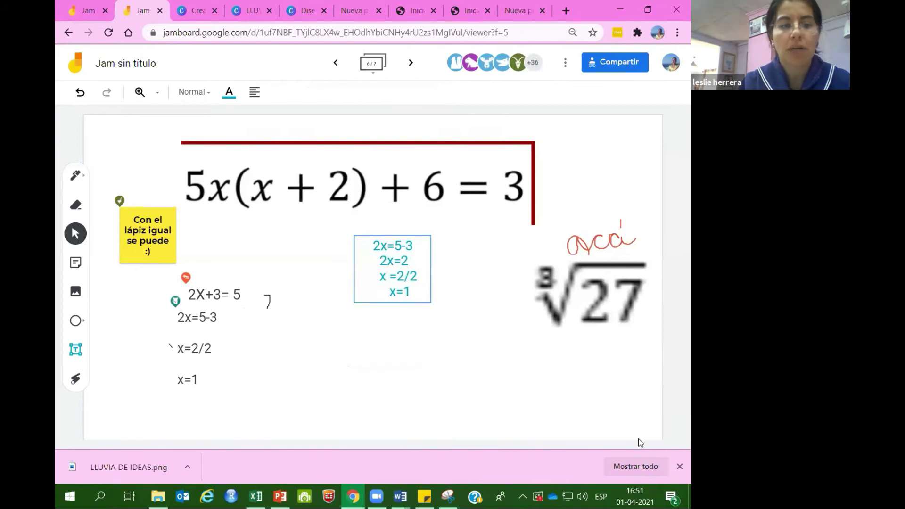
Dismiss Chrome's download bar and pick the Pen tool for freehand drawing.
{"action": "left_click", "coordinate": [679, 467]}
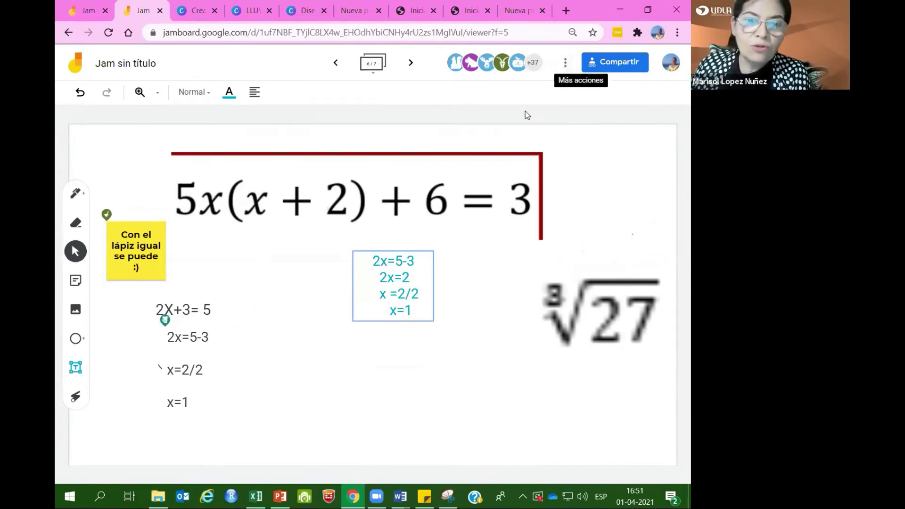
{"action": "left_click", "coordinate": [76, 193]}
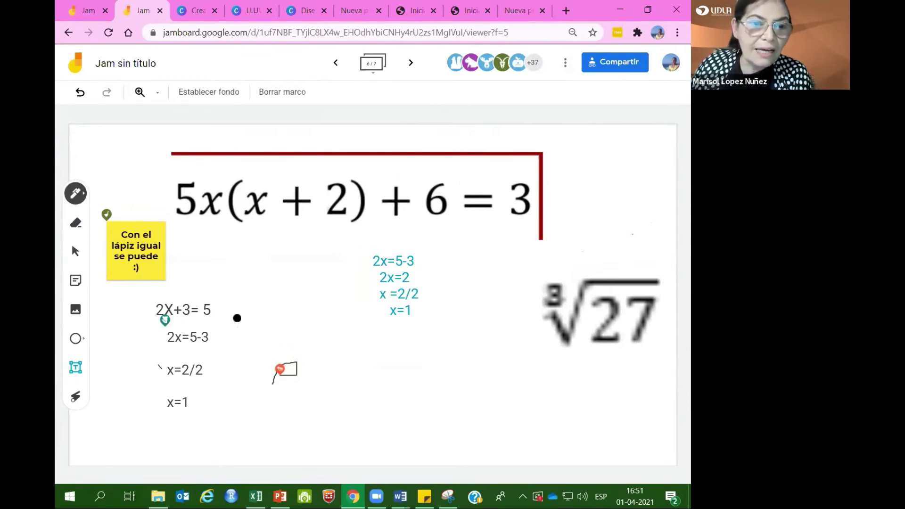
Handwrite 2x+3=5 with the pen beside the typed equation steps on frame 6.
{"action": "mouse_move", "coordinate": [245, 285]}
{"action": "left_mouse_down"}
{"action": "mouse_move", "coordinate": [245, 307]}
{"action": "mouse_move", "coordinate": [261, 314]}
{"action": "mouse_move", "coordinate": [311, 306]}
{"action": "left_mouse_up"}
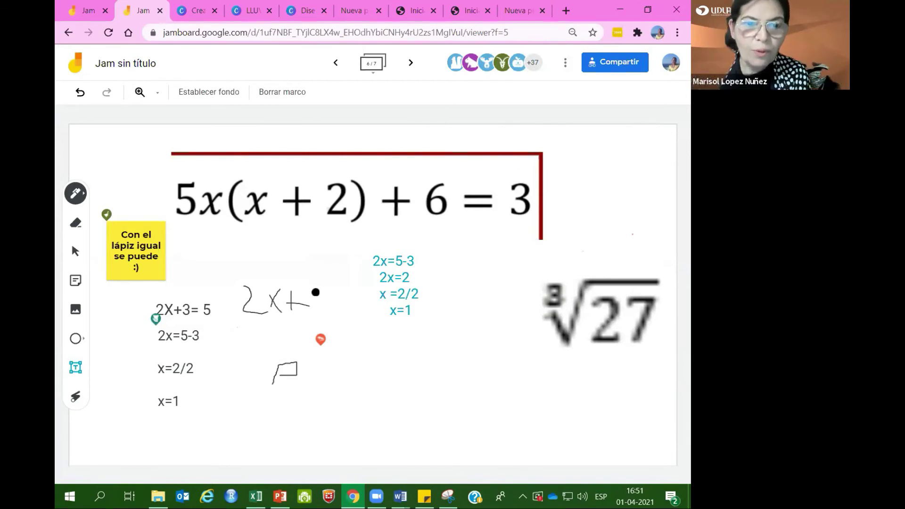
{"action": "mouse_move", "coordinate": [311, 289]}
{"action": "left_mouse_down"}
{"action": "mouse_move", "coordinate": [330, 317]}
{"action": "mouse_move", "coordinate": [343, 310]}
{"action": "left_mouse_up"}
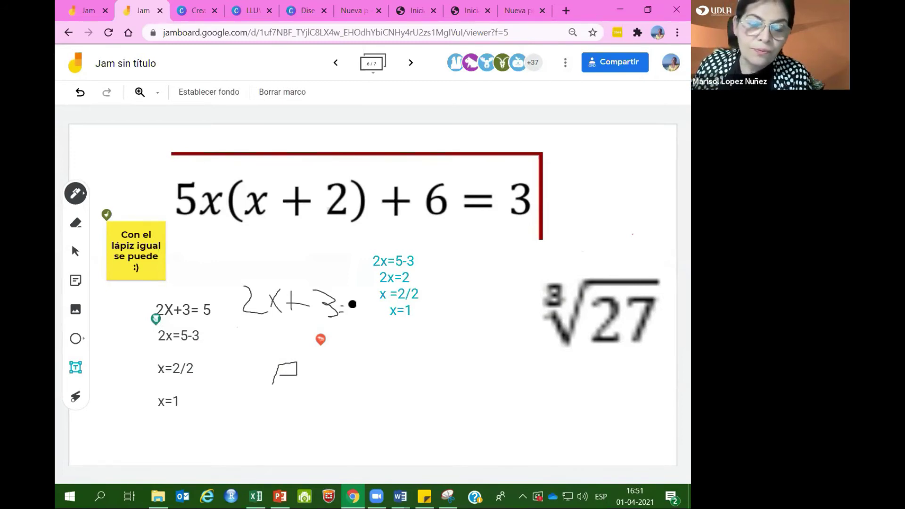
{"action": "mouse_move", "coordinate": [353, 296]}
{"action": "left_mouse_down"}
{"action": "mouse_move", "coordinate": [367, 294]}
{"action": "mouse_move", "coordinate": [355, 308]}
{"action": "mouse_move", "coordinate": [361, 319]}
{"action": "left_mouse_up"}
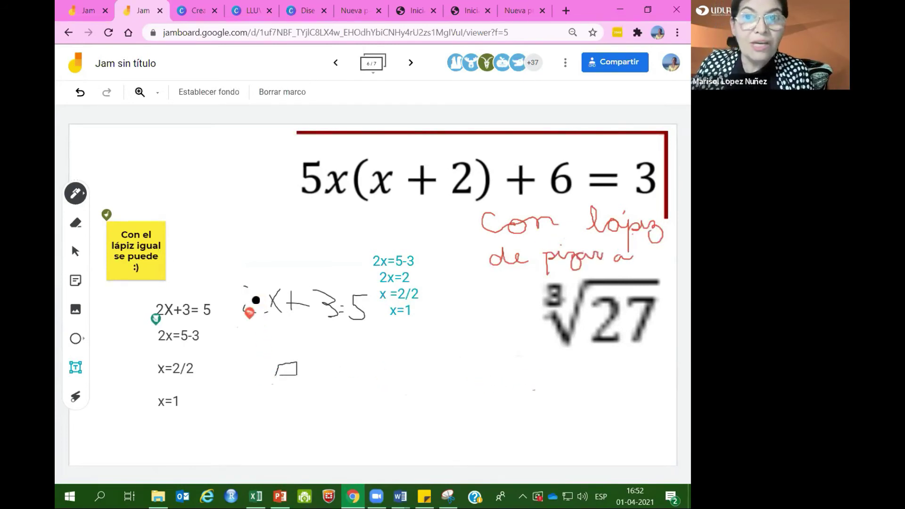
{"action": "left_click", "coordinate": [566, 62]}
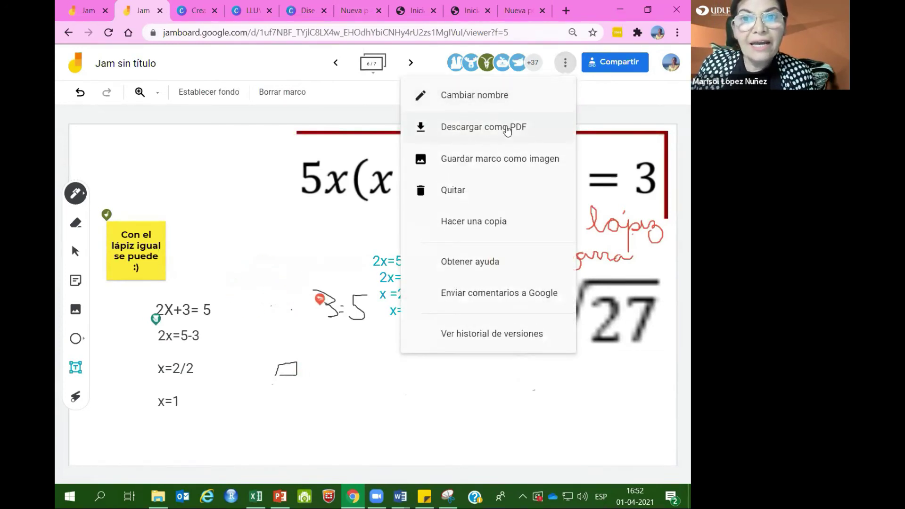
Download the whole jam as a PDF named ABRIL into the WEBINAR folder and switch to File Explorer.
{"action": "left_click", "coordinate": [481, 136]}
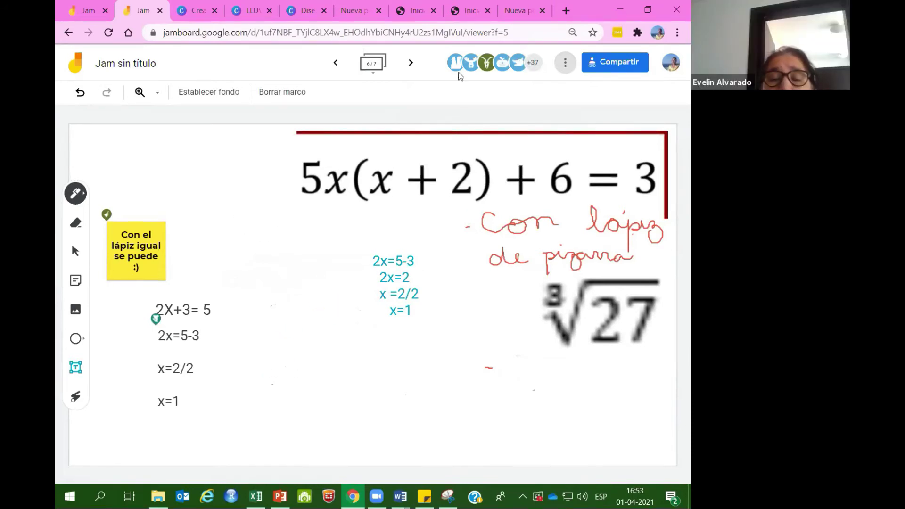
{"action": "left_click", "coordinate": [566, 66]}
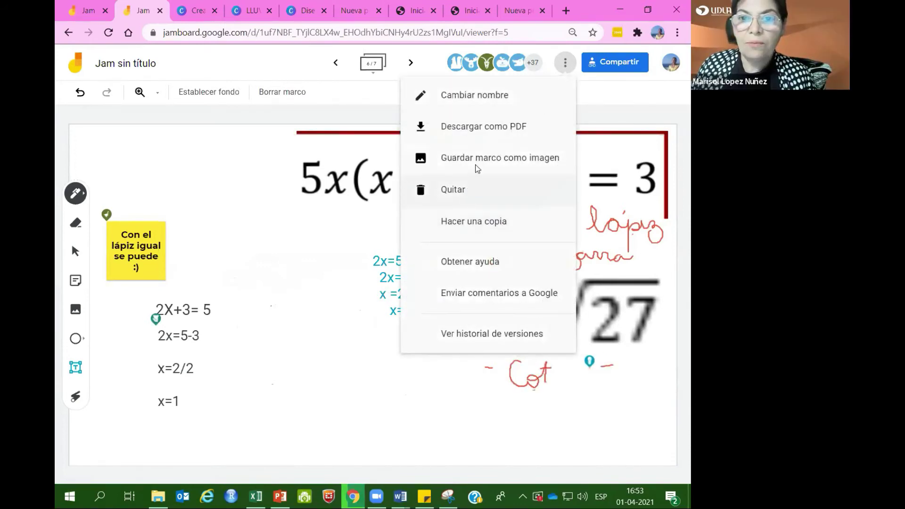
{"action": "left_click", "coordinate": [477, 127]}
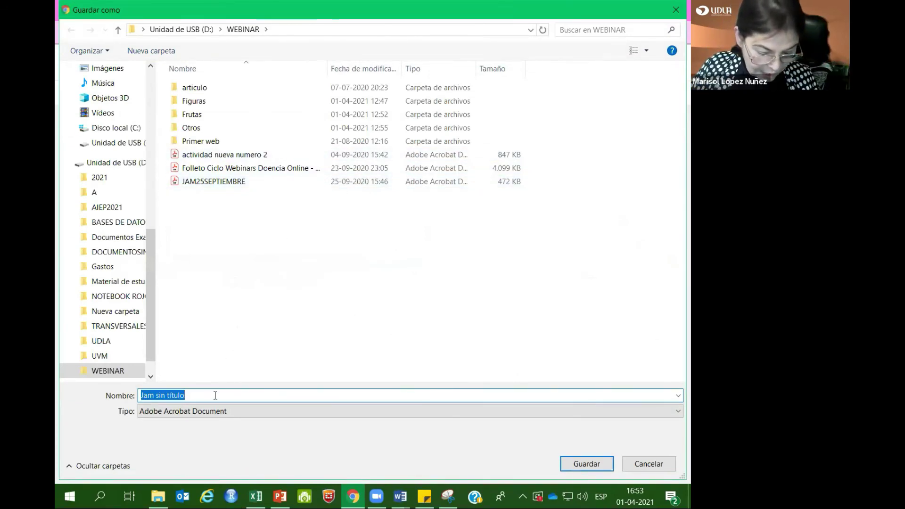
{"action": "type", "text": "ABRIL"}
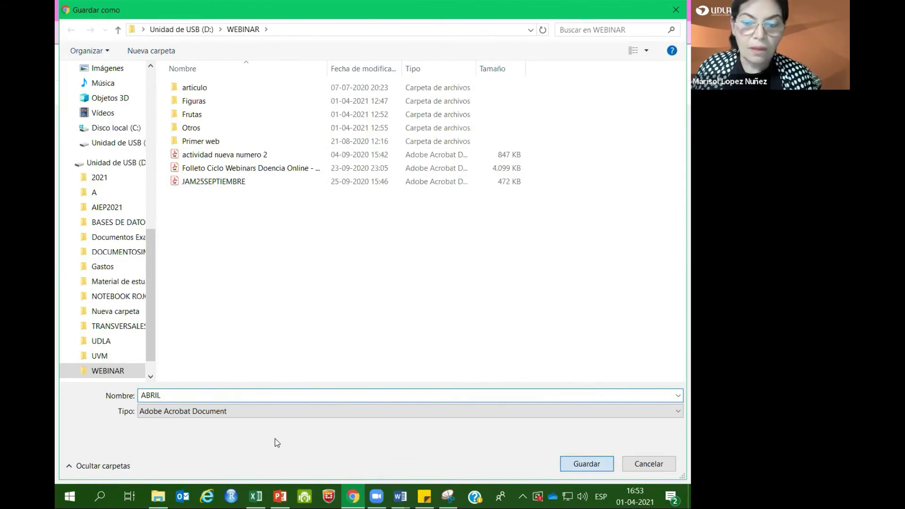
{"action": "key", "text": "Return"}
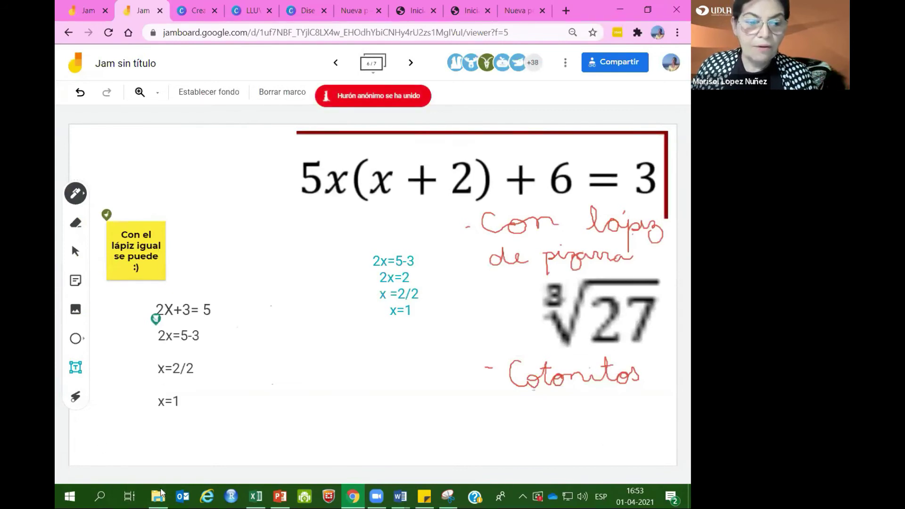
{"action": "left_click", "coordinate": [158, 496]}
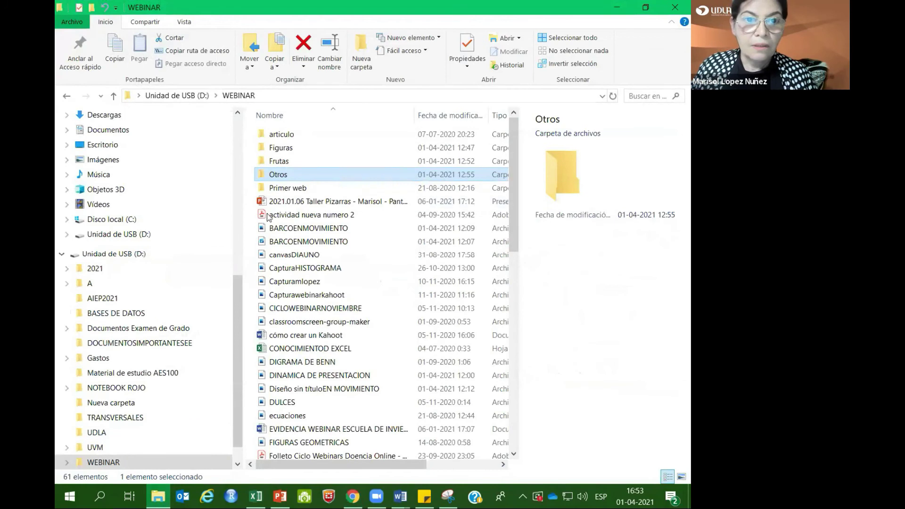
Scroll to the end of the WEBINAR folder and open the ABRIL PDF.
{"action": "scroll", "coordinate": [326, 226], "scroll_direction": "down", "scroll_amount": 8}
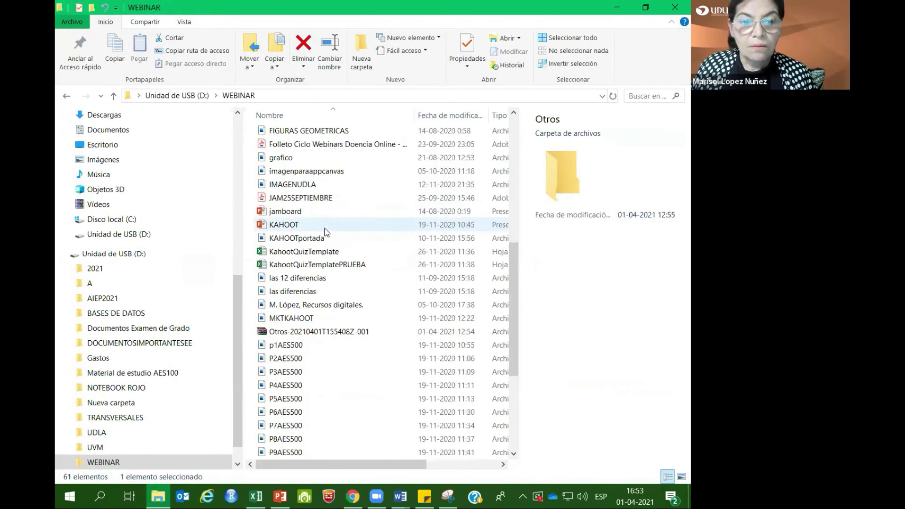
{"action": "scroll", "coordinate": [324, 231], "scroll_direction": "up", "scroll_amount": 8}
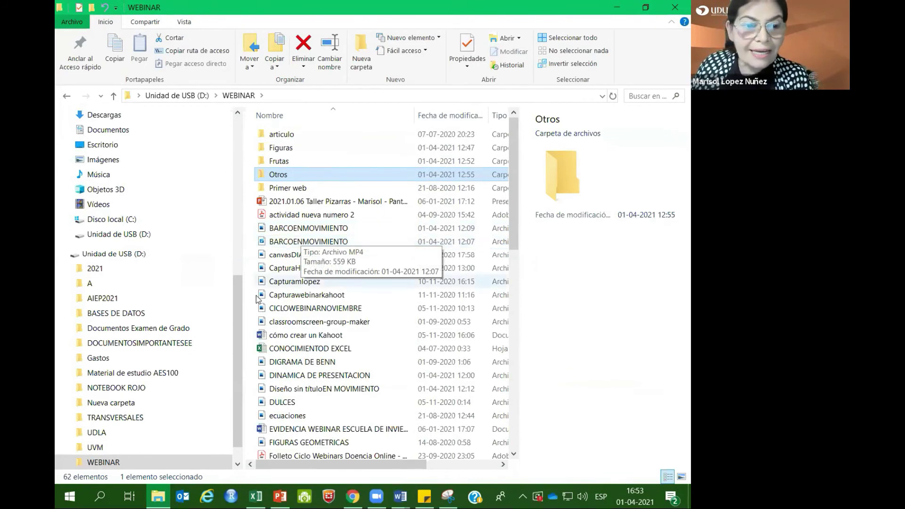
{"action": "scroll", "coordinate": [130, 401], "scroll_direction": "down", "scroll_amount": 1}
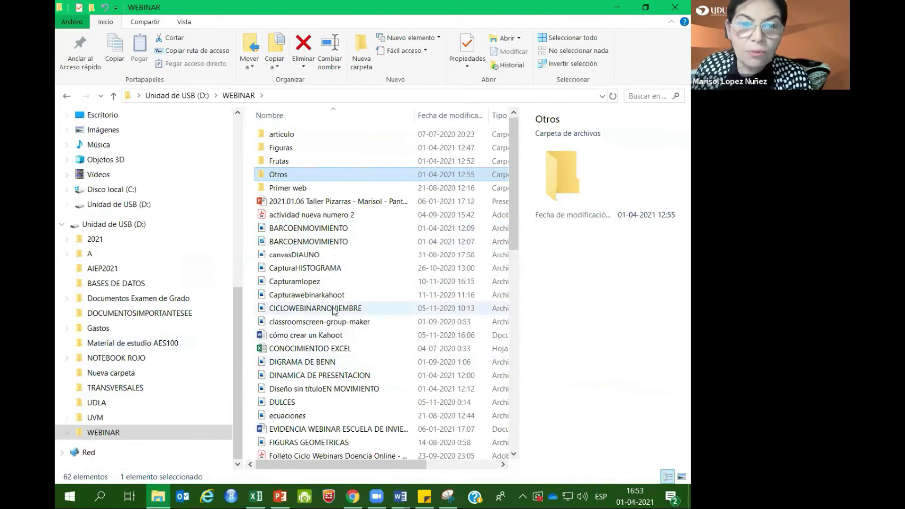
{"action": "scroll", "coordinate": [335, 310], "scroll_direction": "down", "scroll_amount": 3}
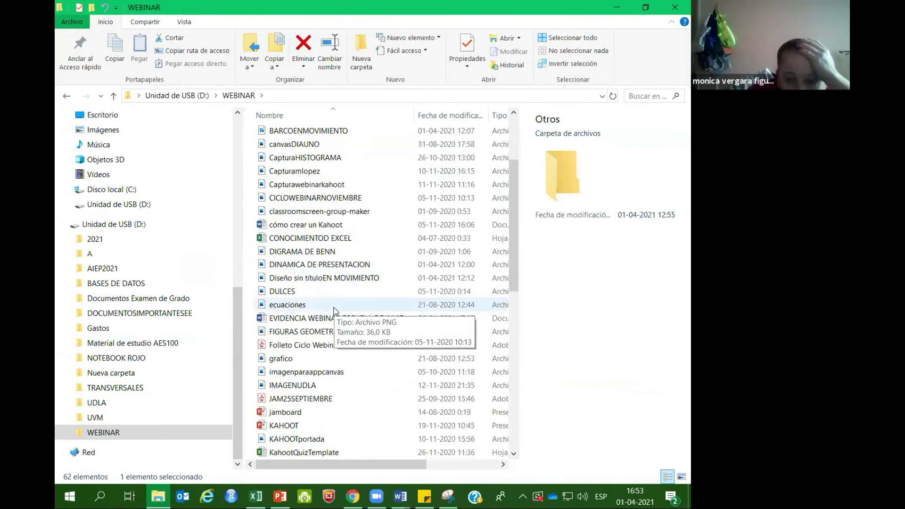
{"action": "scroll", "coordinate": [336, 311], "scroll_direction": "down", "scroll_amount": 1}
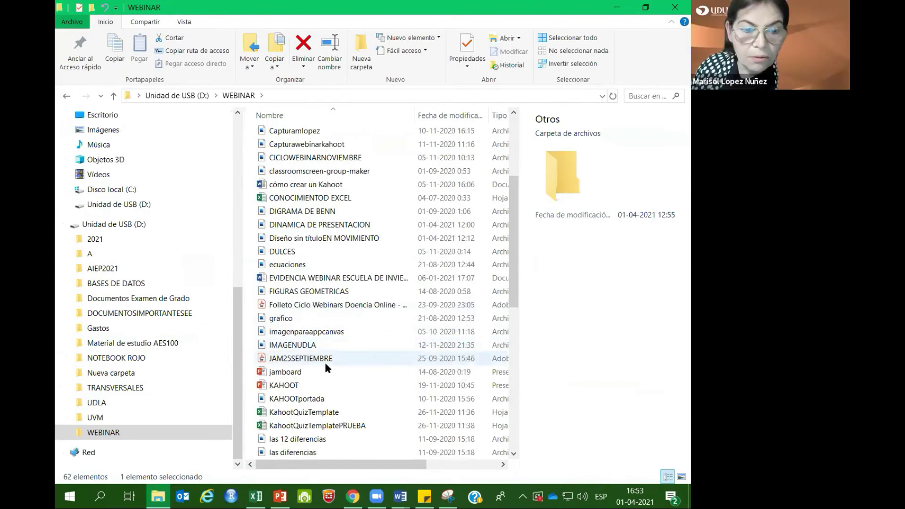
{"action": "scroll", "coordinate": [338, 341], "scroll_direction": "down", "scroll_amount": 8}
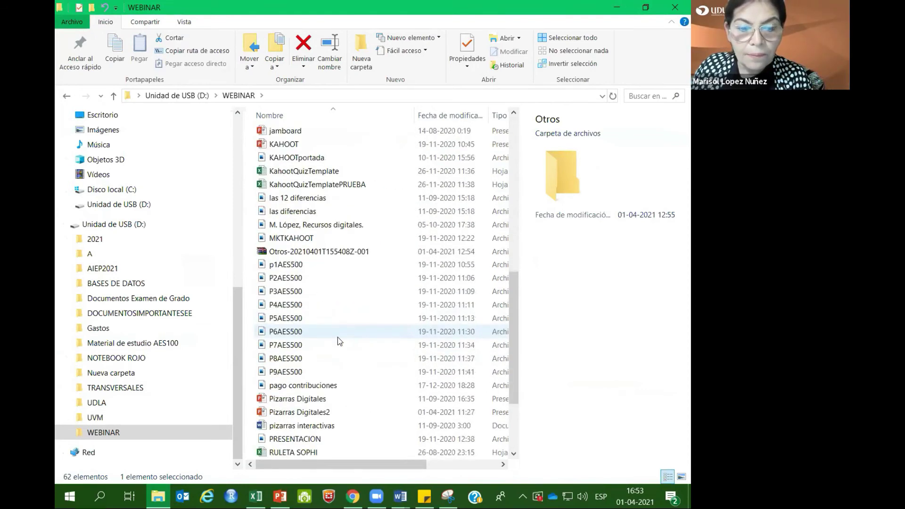
{"action": "scroll", "coordinate": [338, 340], "scroll_direction": "down", "scroll_amount": 1}
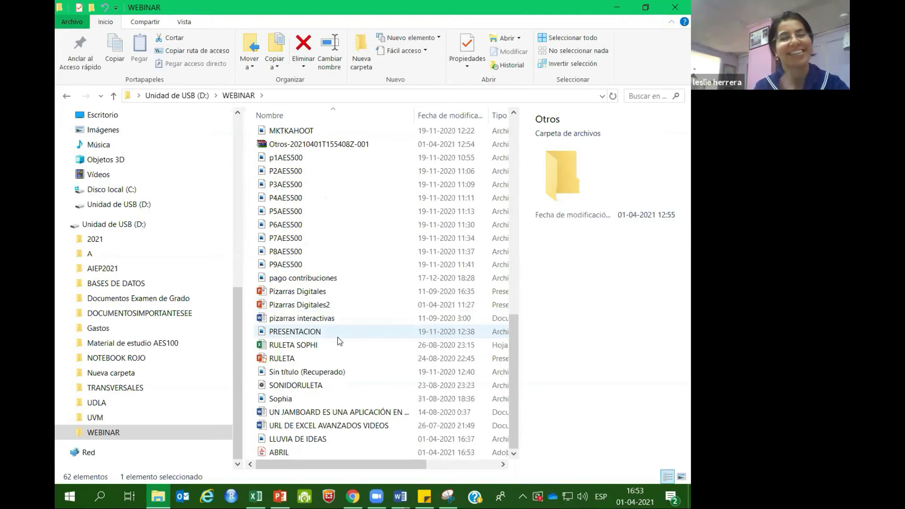
{"action": "left_click", "coordinate": [295, 454]}
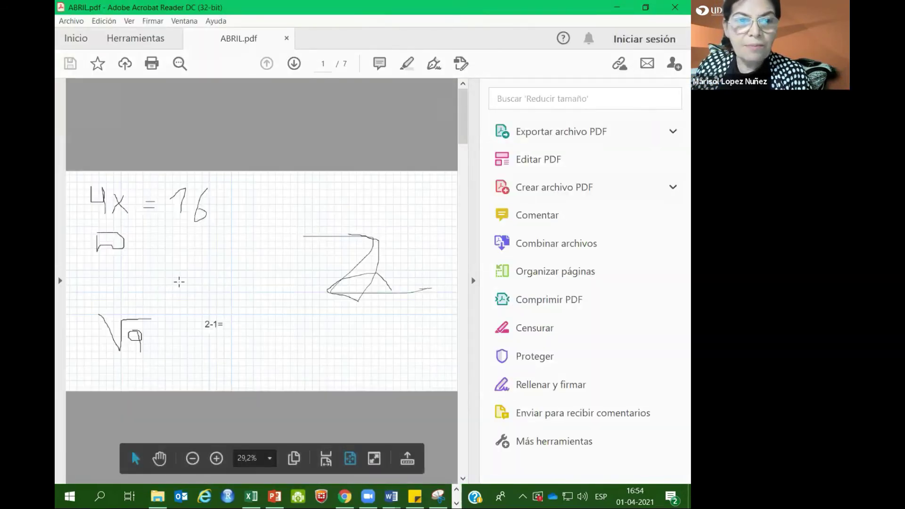
Collapse the Tools pane, page through ABRIL to the equations on page 6, and return to Jamboard.
{"action": "left_click", "coordinate": [473, 278]}
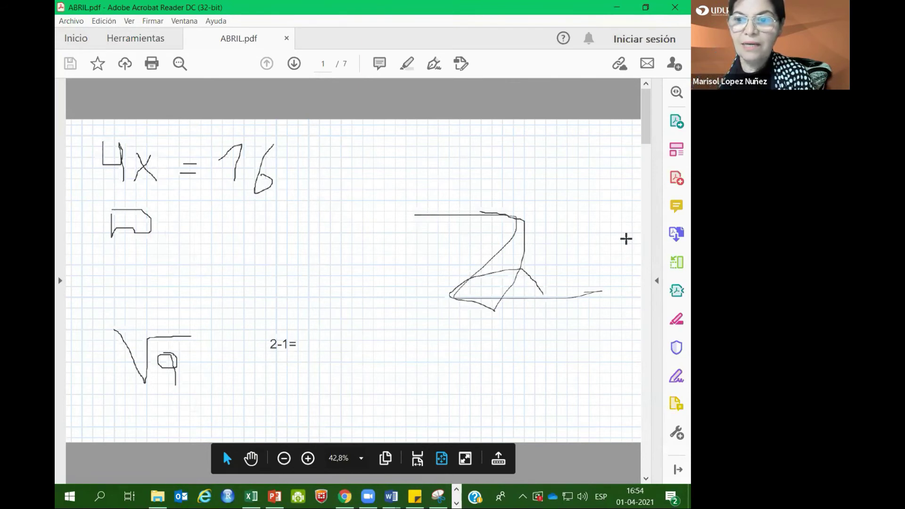
{"action": "left_click", "coordinate": [656, 280]}
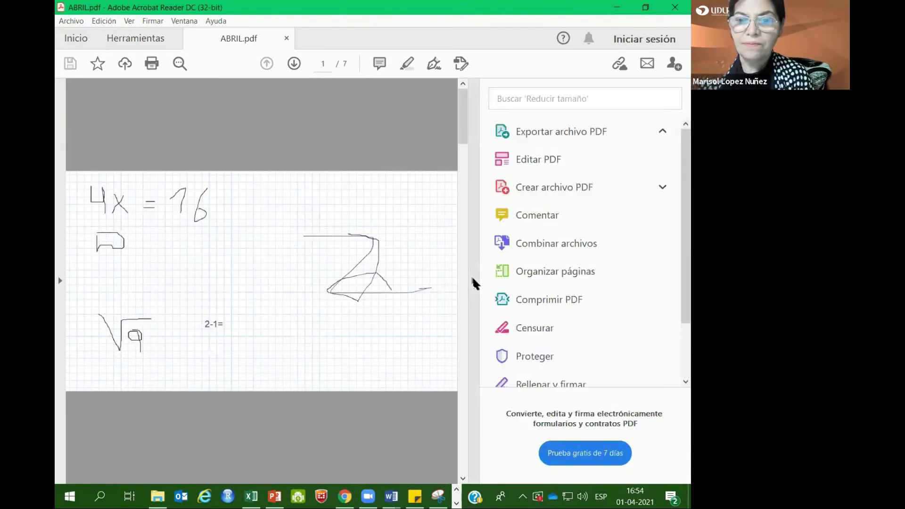
{"action": "left_click", "coordinate": [473, 281]}
{"action": "left_click", "coordinate": [647, 319]}
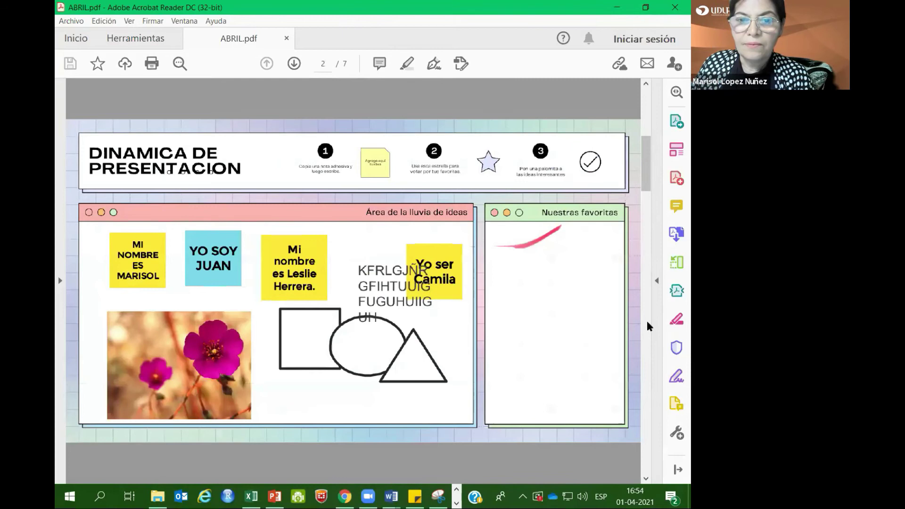
{"action": "left_click", "coordinate": [647, 319]}
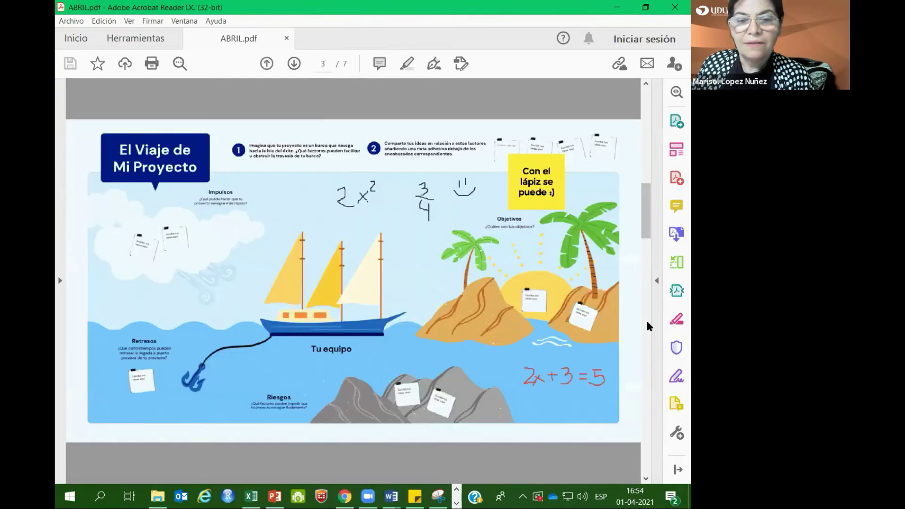
{"action": "left_click", "coordinate": [646, 319]}
{"action": "left_click", "coordinate": [646, 318]}
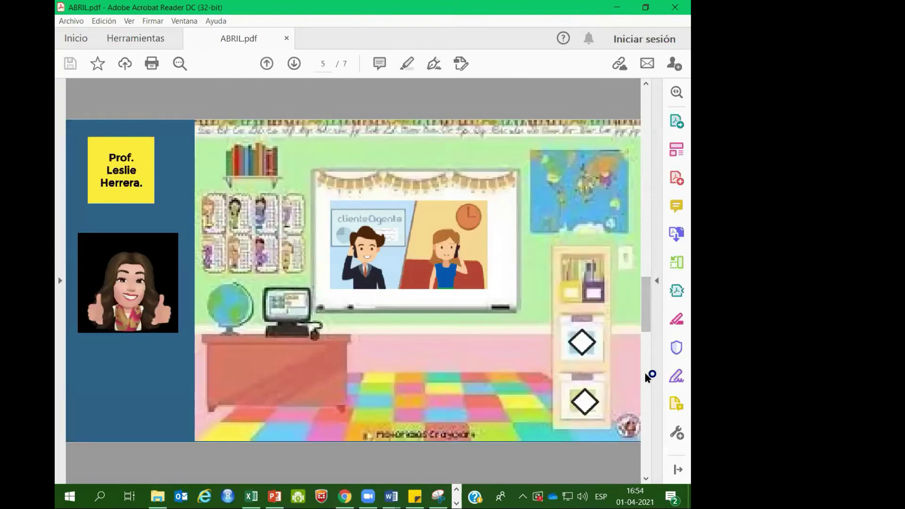
{"action": "left_click", "coordinate": [645, 372]}
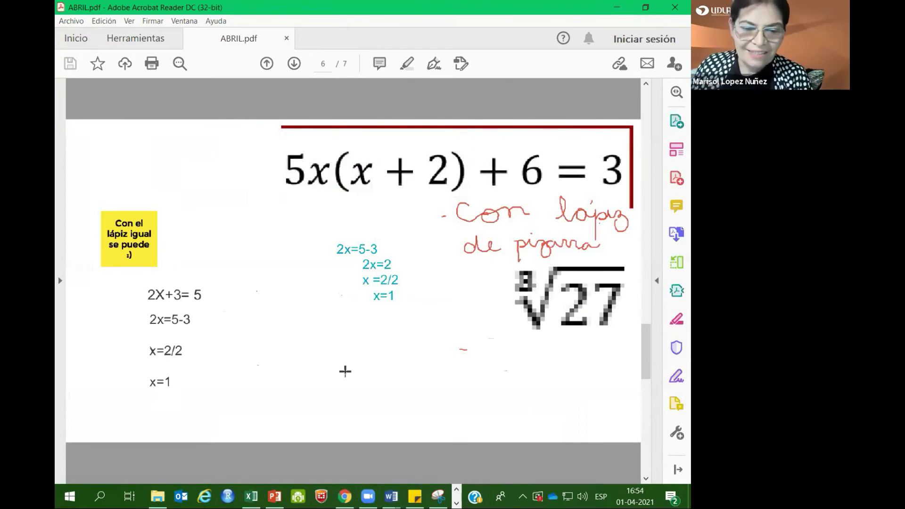
{"action": "key", "text": "alt+Tab"}
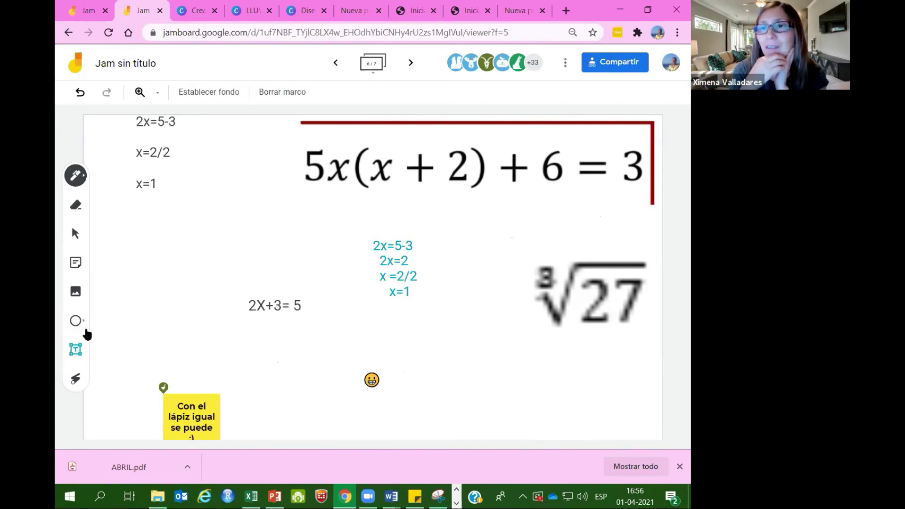
{"action": "left_click", "coordinate": [76, 233]}
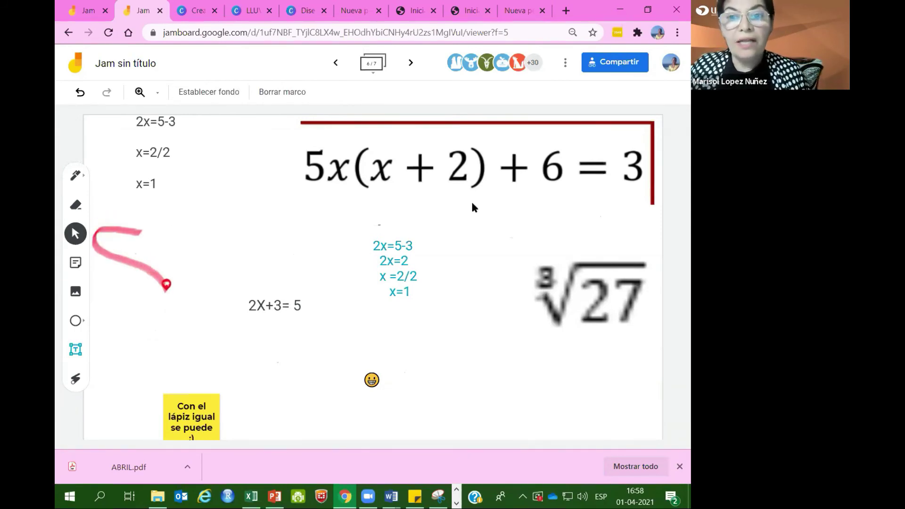
In Share settings, switch a collaborator to Lector, restore Editor, and close with Listo.
{"action": "left_click", "coordinate": [563, 66]}
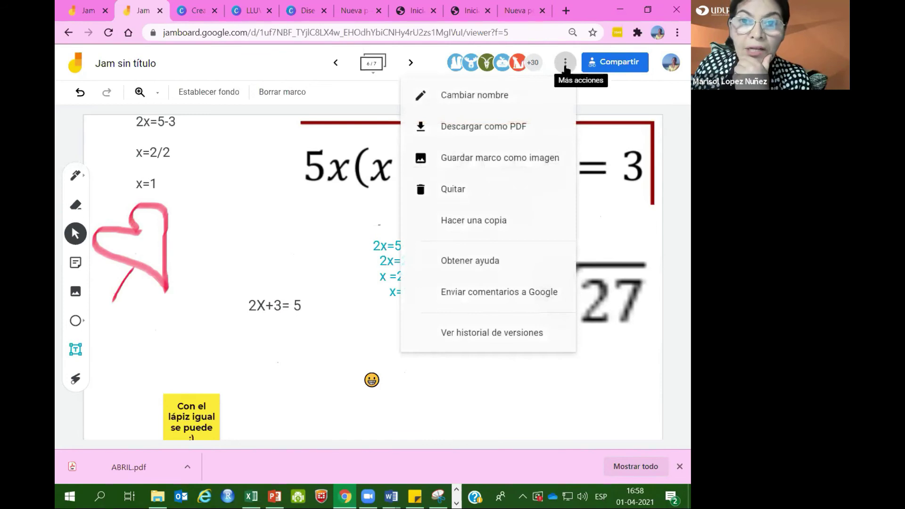
{"action": "left_click", "coordinate": [602, 66]}
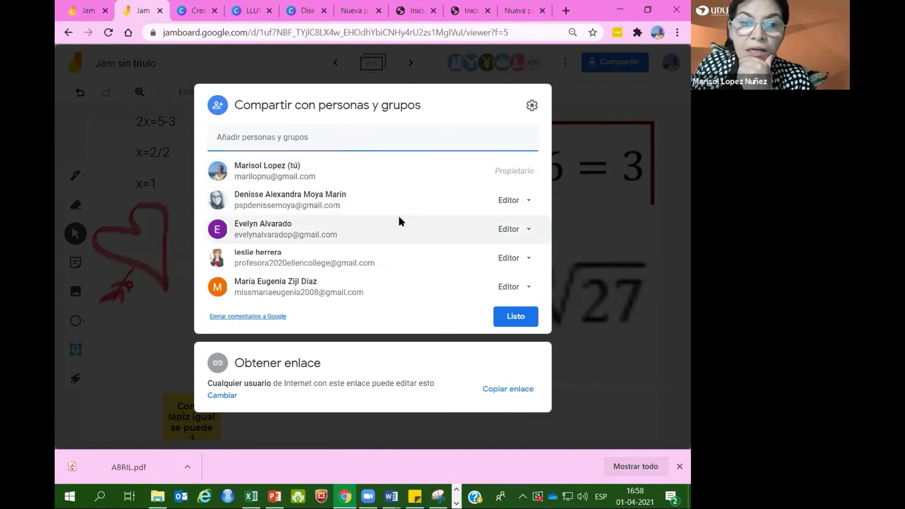
{"action": "left_click", "coordinate": [528, 201]}
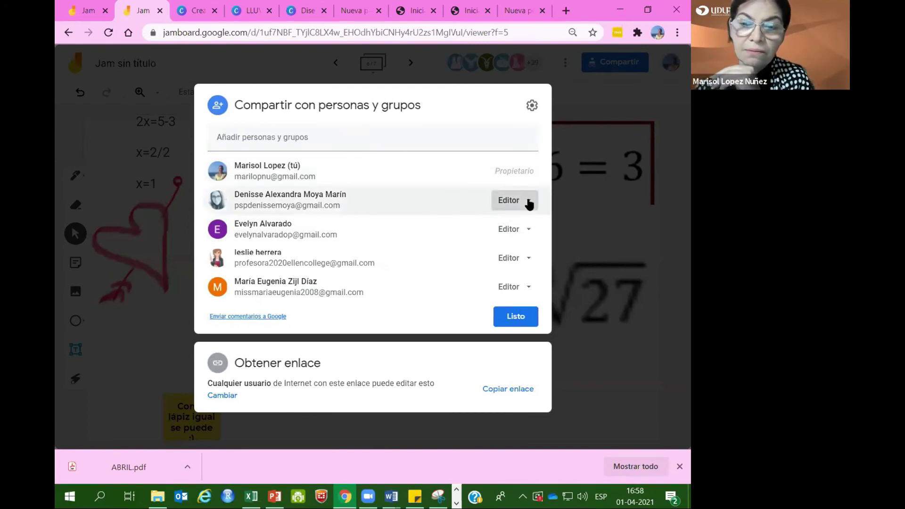
{"action": "left_click", "coordinate": [528, 229]}
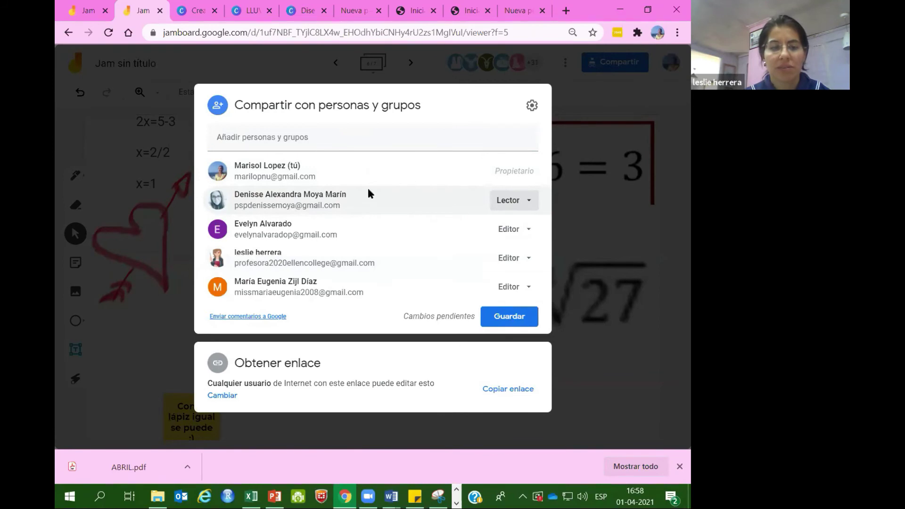
{"action": "mouse_move", "coordinate": [368, 194]}
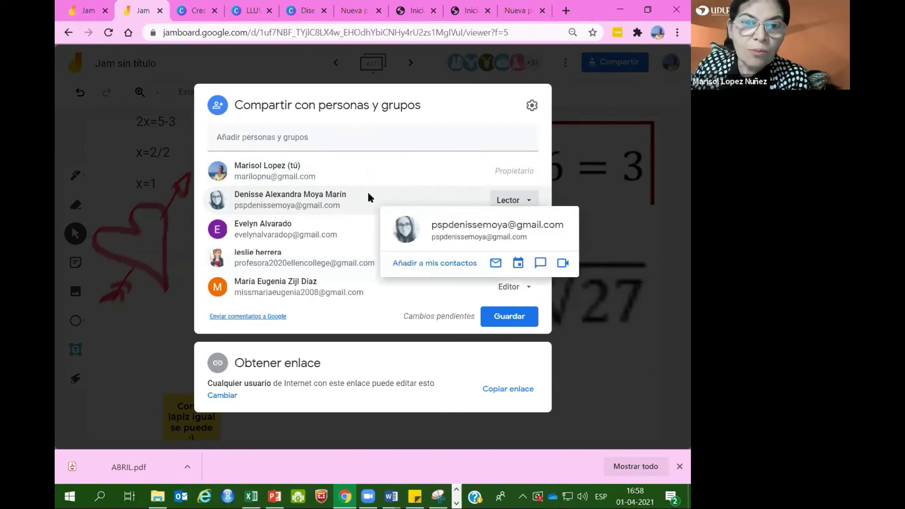
{"action": "left_click", "coordinate": [527, 205]}
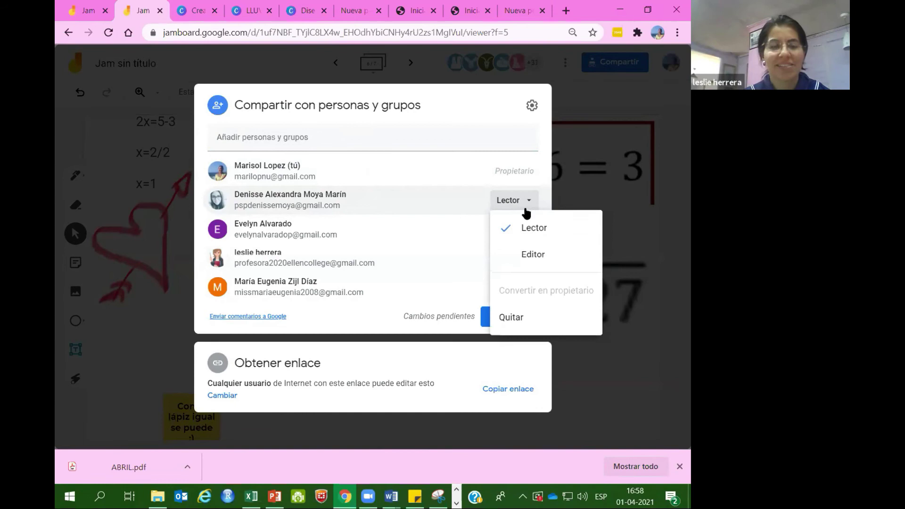
{"action": "left_click", "coordinate": [532, 254]}
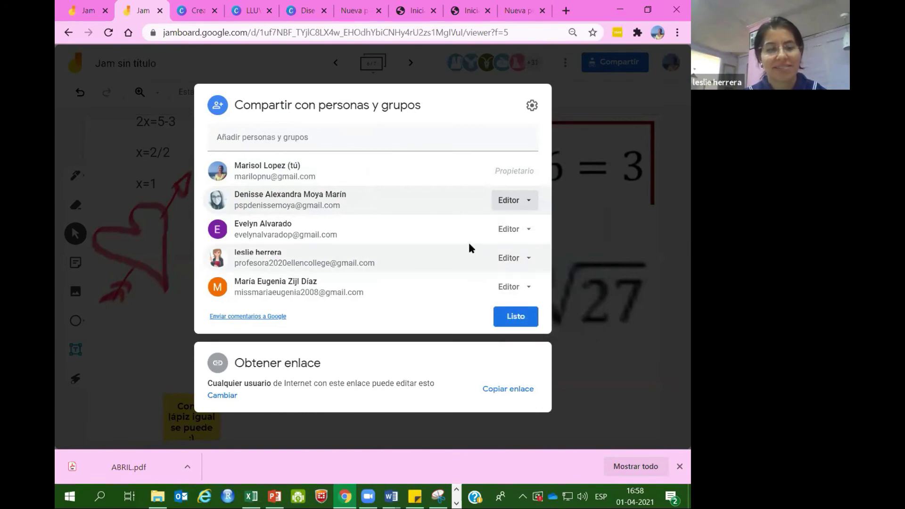
{"action": "left_click", "coordinate": [613, 224]}
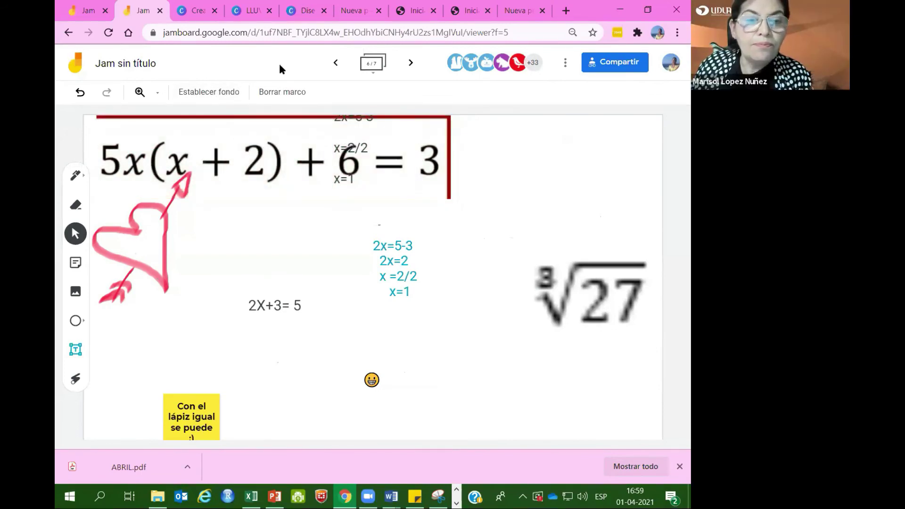
Add frame 8 and set a coloured Chile regions map from a 'MAPA DE CHILE' image search as background.
{"action": "left_click", "coordinate": [411, 65]}
{"action": "left_click", "coordinate": [410, 65]}
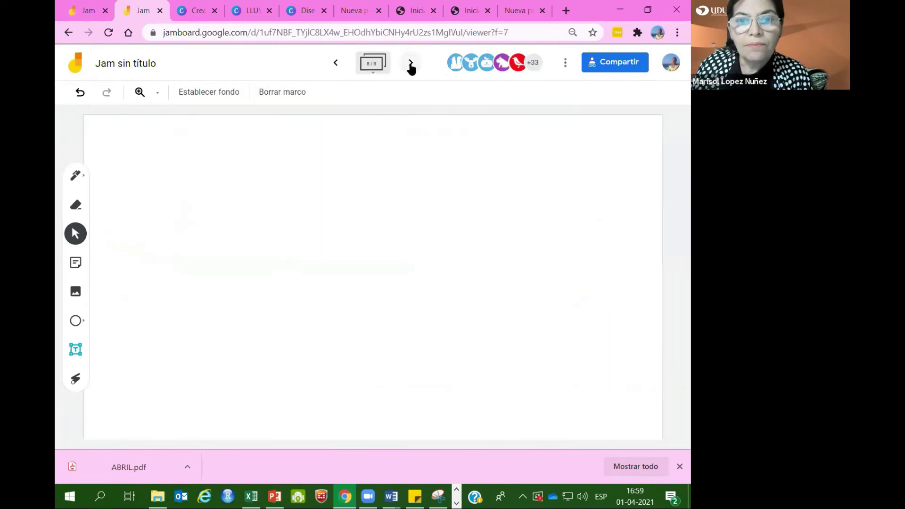
{"action": "left_click", "coordinate": [212, 94]}
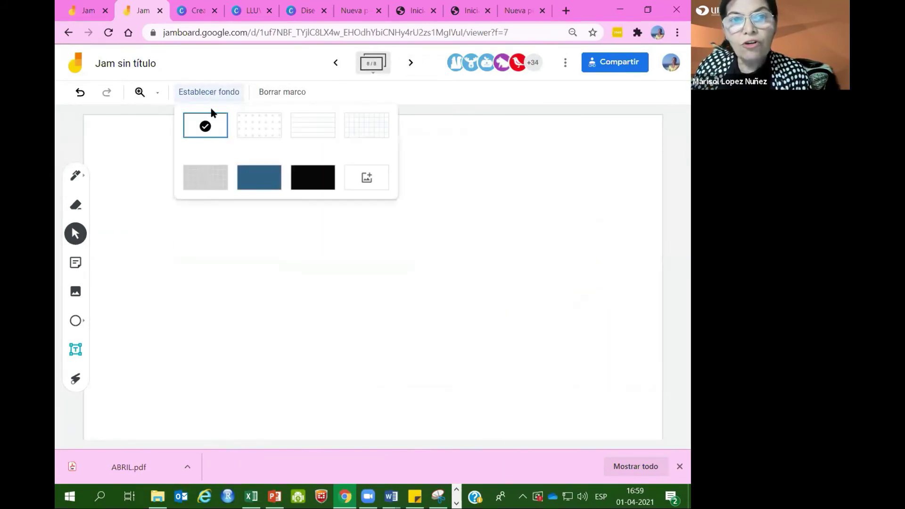
{"action": "left_click", "coordinate": [370, 179]}
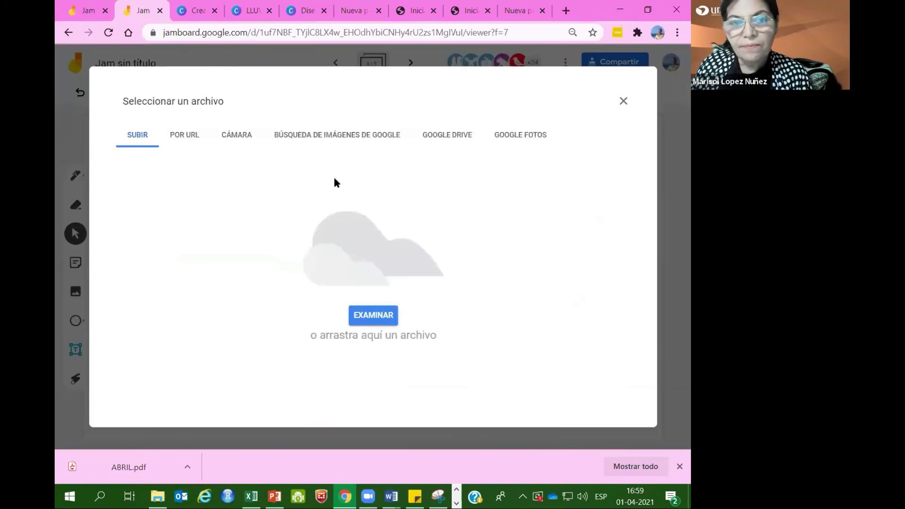
{"action": "left_click", "coordinate": [330, 137]}
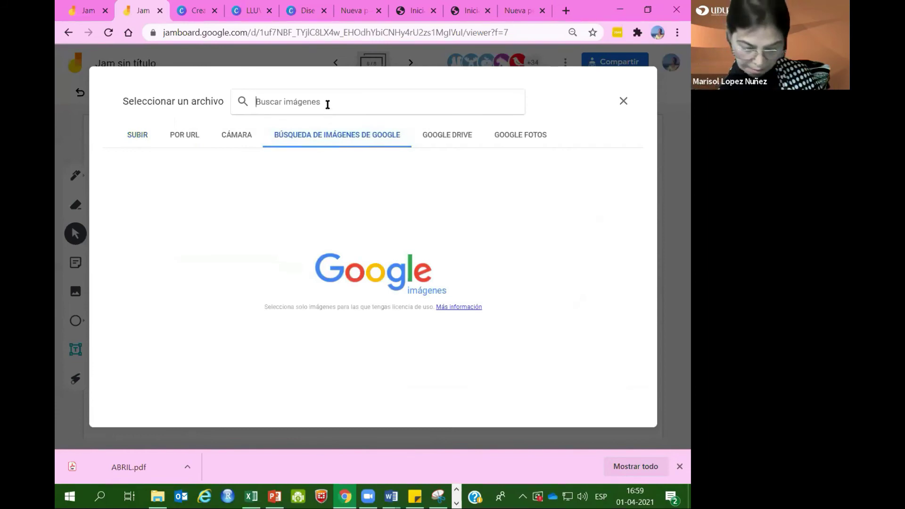
{"action": "type", "text": "MAPA DE "}
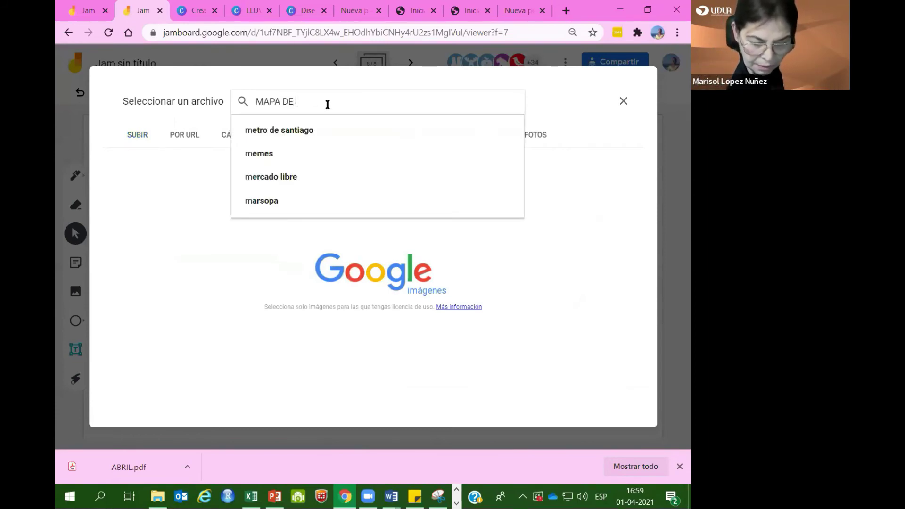
{"action": "type", "text": "CHILE"}
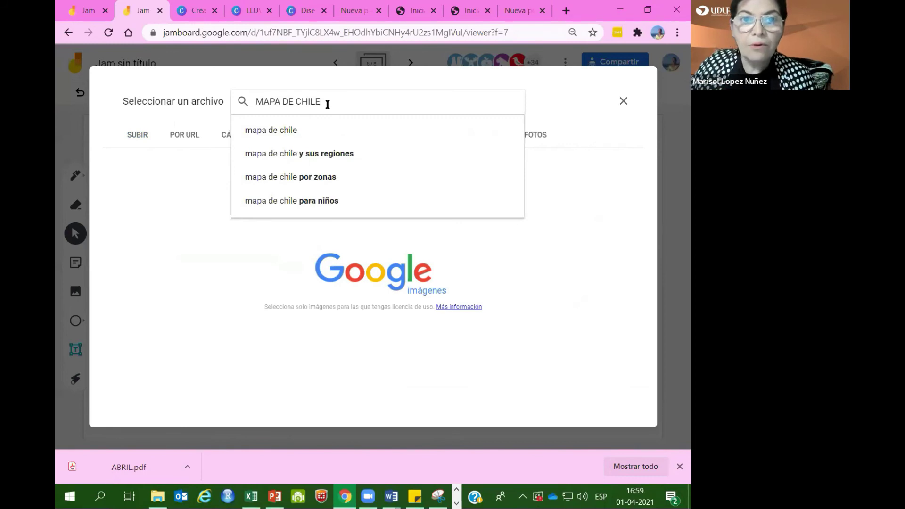
{"action": "left_click", "coordinate": [307, 153]}
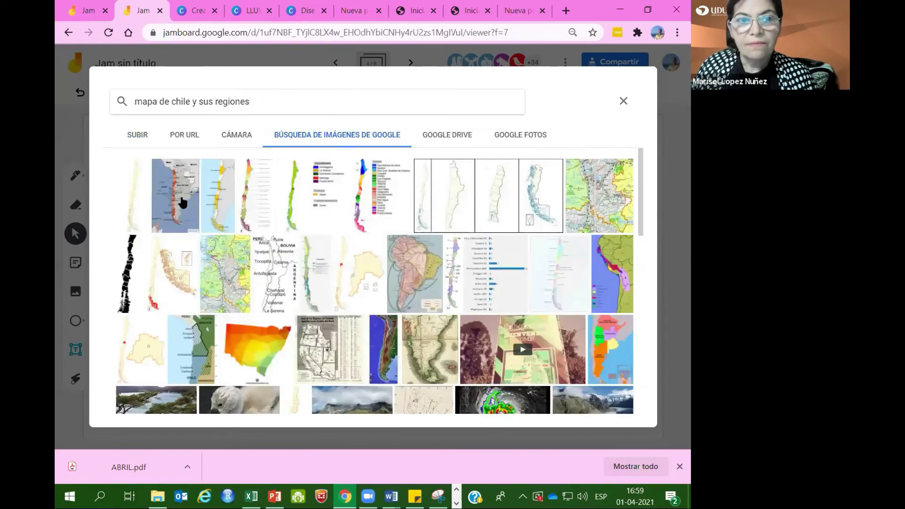
{"action": "left_click", "coordinate": [259, 211]}
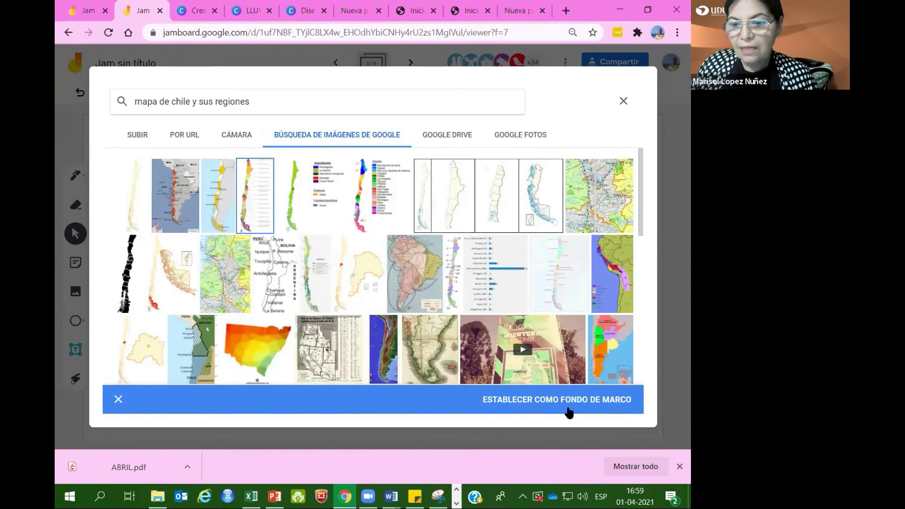
{"action": "left_click", "coordinate": [567, 400]}
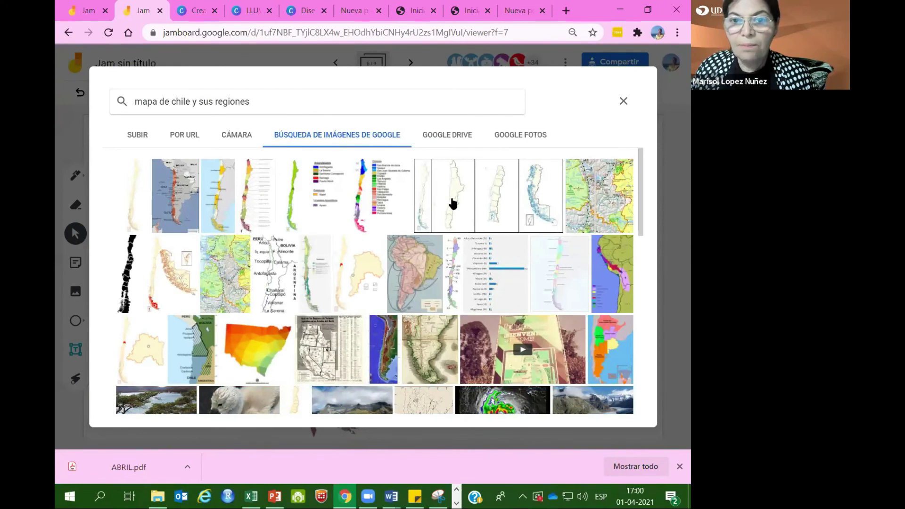
Replace the frame background with the outline maps of Chile's regions.
{"action": "left_click", "coordinate": [418, 206]}
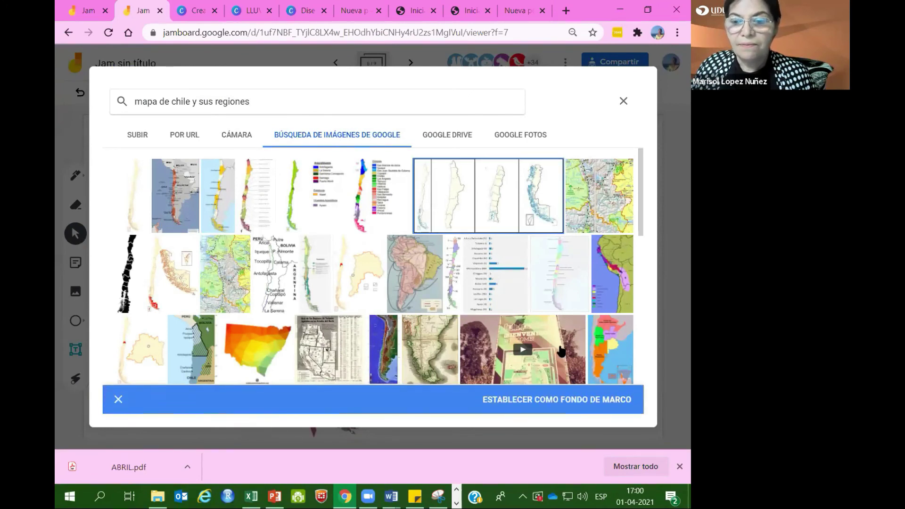
{"action": "left_click", "coordinate": [615, 401]}
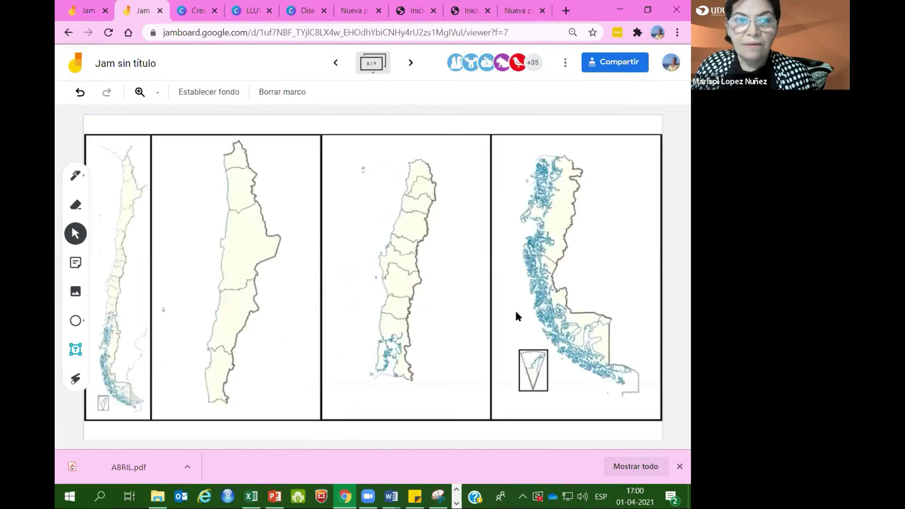
{"action": "left_click", "coordinate": [75, 262]}
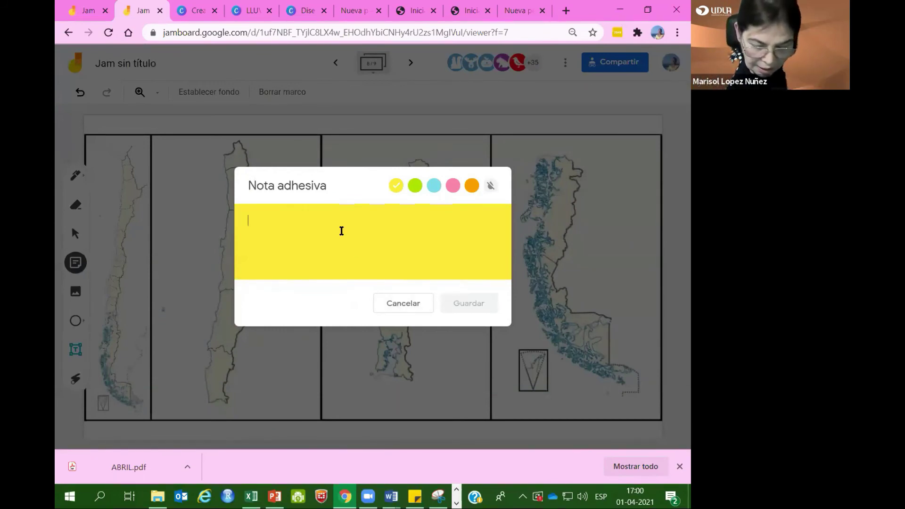
Save a sticky note reading 'PRIMERA REGION:' and discard the extra empty note.
{"action": "type", "text": "PRIEM"}
{"action": "key", "text": "BackSpace"}
{"action": "key", "text": "BackSpace"}
{"action": "key", "text": "BackSpace"}
{"action": "type", "text": "IMER"}
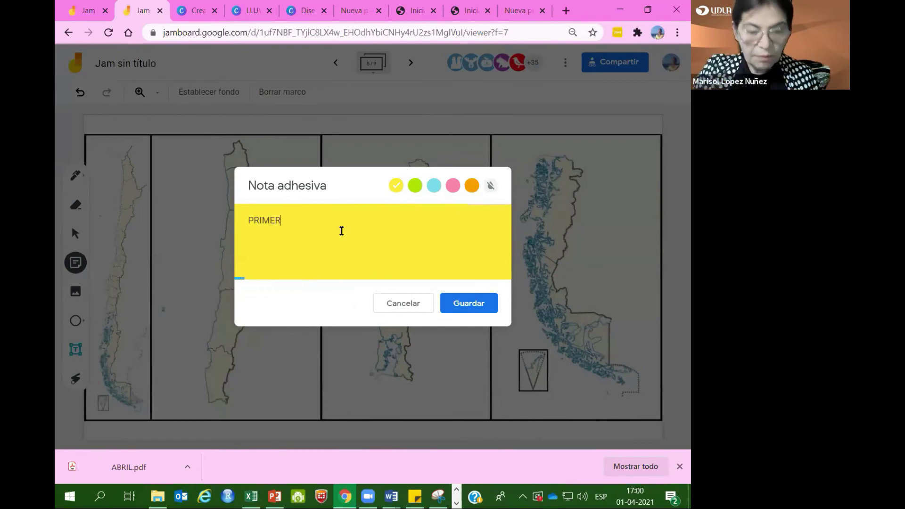
{"action": "type", "text": "A REGIO"}
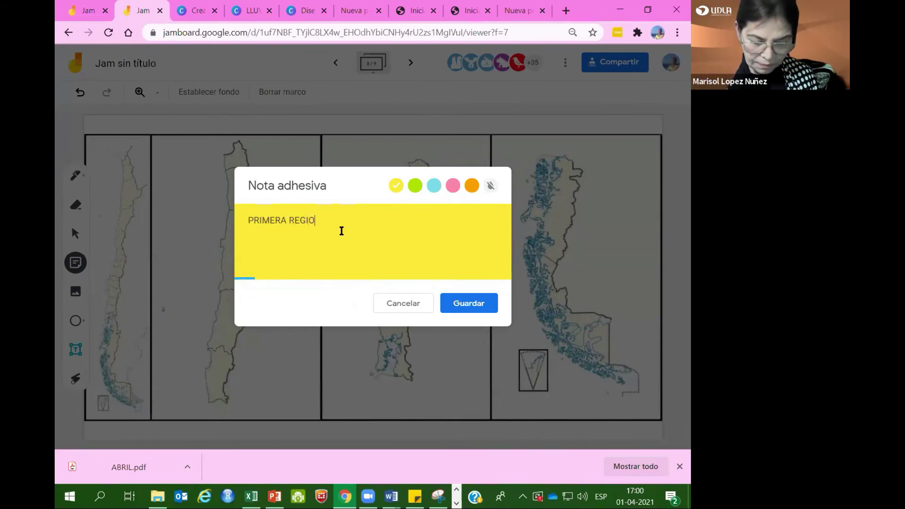
{"action": "type", "text": ":"}
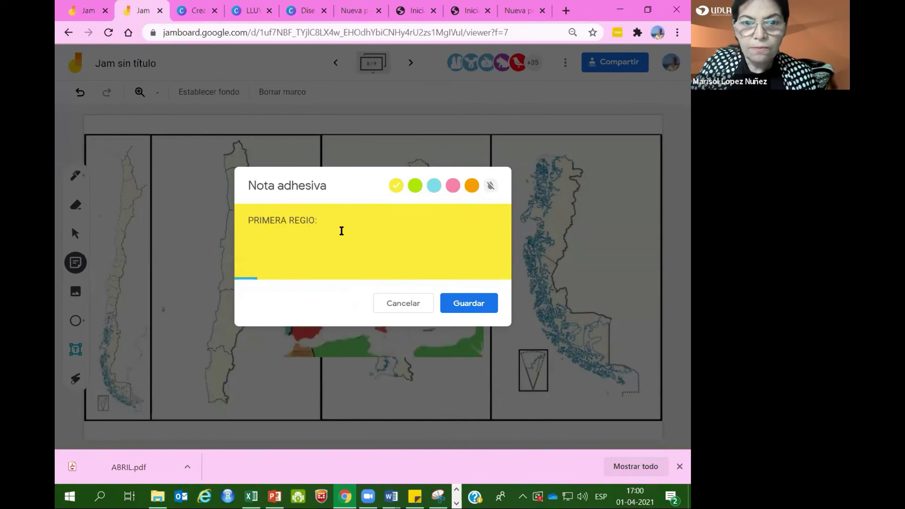
{"action": "type", "text": "N"}
{"action": "key", "text": "BackSpace"}
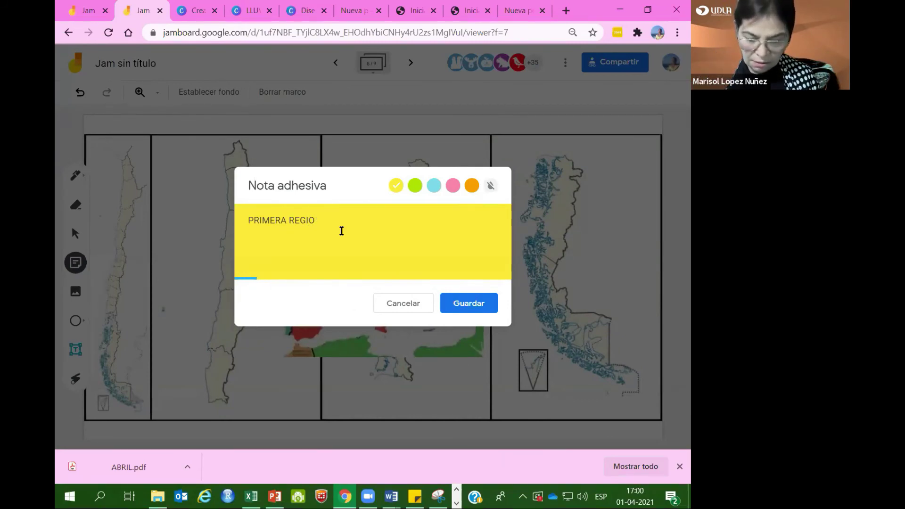
{"action": "type", "text": "N:"}
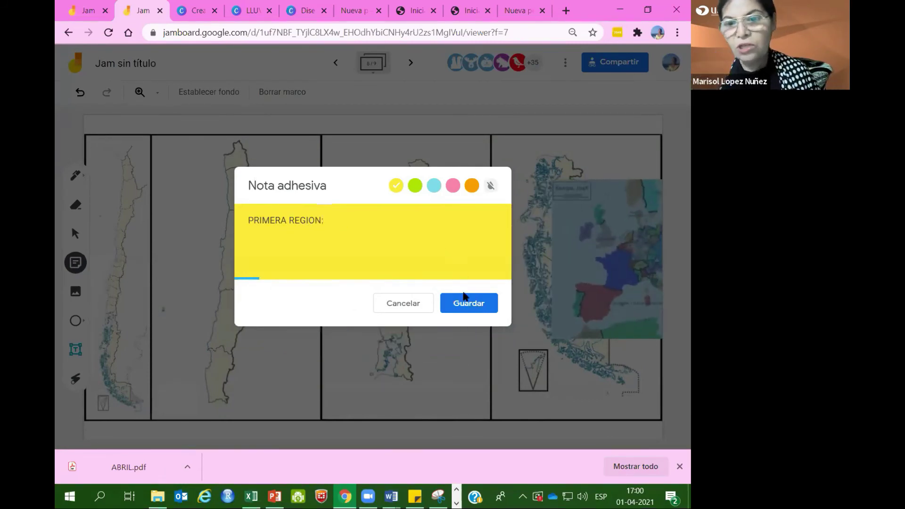
{"action": "left_click", "coordinate": [464, 311]}
{"action": "left_click", "coordinate": [463, 309]}
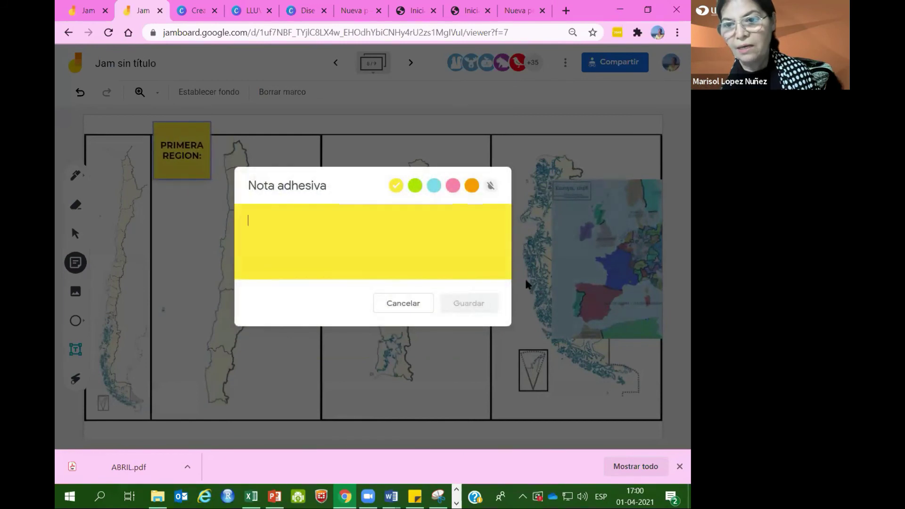
{"action": "left_click", "coordinate": [400, 304]}
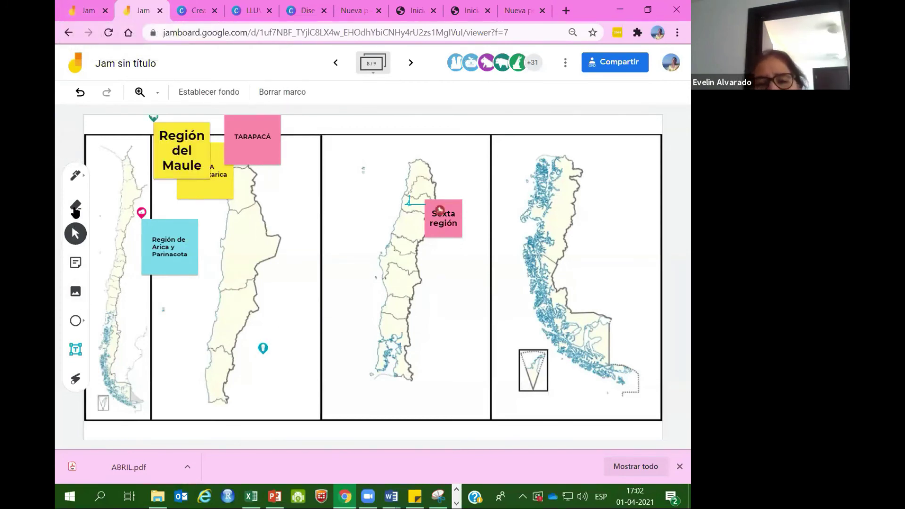
Set the pen to the brush type.
{"action": "left_click", "coordinate": [76, 182]}
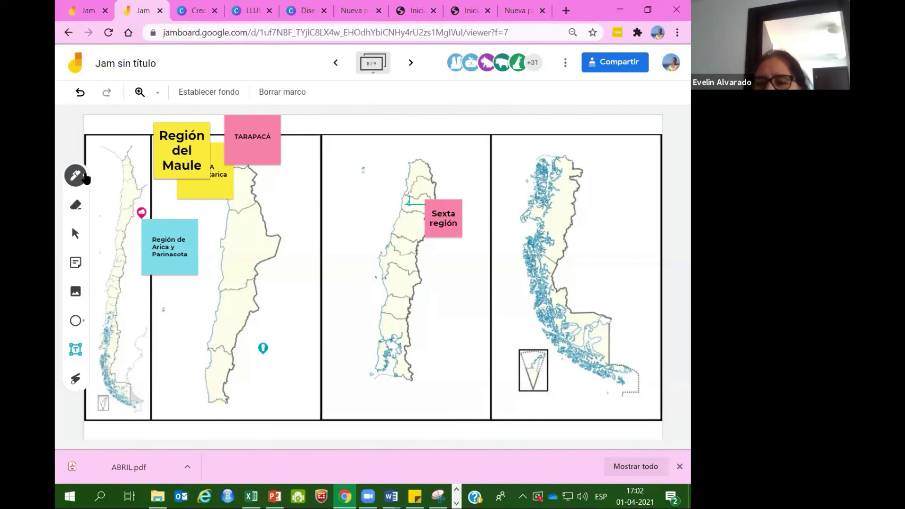
{"action": "left_click", "coordinate": [84, 179]}
{"action": "left_click", "coordinate": [159, 179]}
{"action": "left_click", "coordinate": [187, 176]}
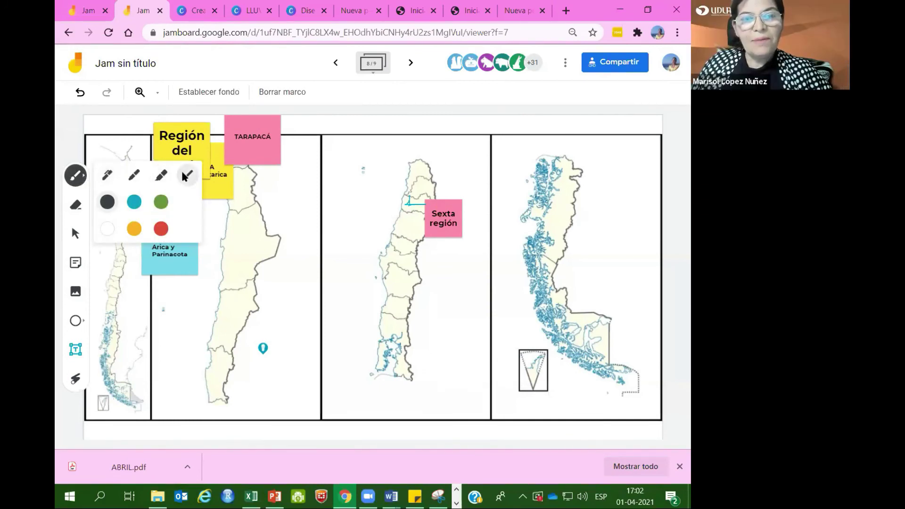
Paint grey and green brush marks on the second Chile map, then return to the other Jam tab.
{"action": "mouse_move", "coordinate": [241, 222]}
{"action": "left_mouse_down"}
{"action": "mouse_move", "coordinate": [238, 235]}
{"action": "mouse_move", "coordinate": [250, 220]}
{"action": "left_mouse_up"}
{"action": "left_click", "coordinate": [75, 175]}
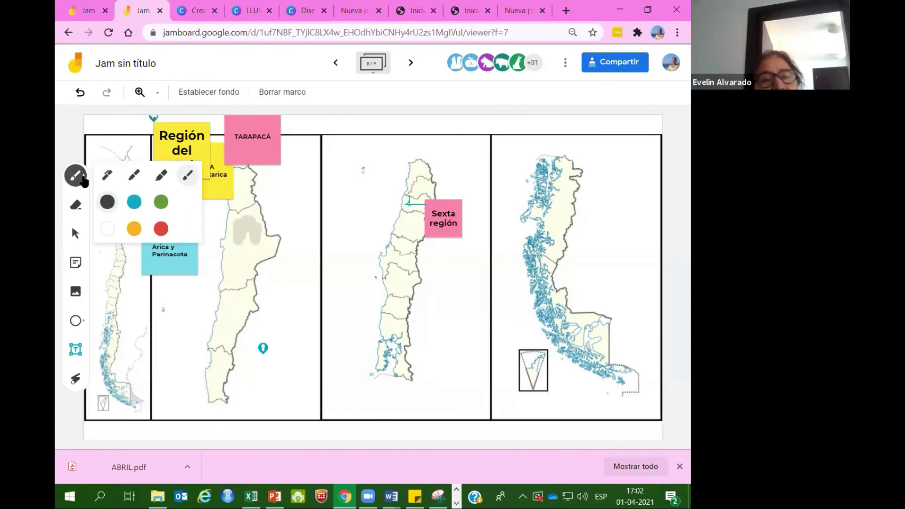
{"action": "left_click", "coordinate": [161, 202]}
{"action": "left_click_drag", "start_coordinate": [241, 254], "coordinate": [247, 257]}
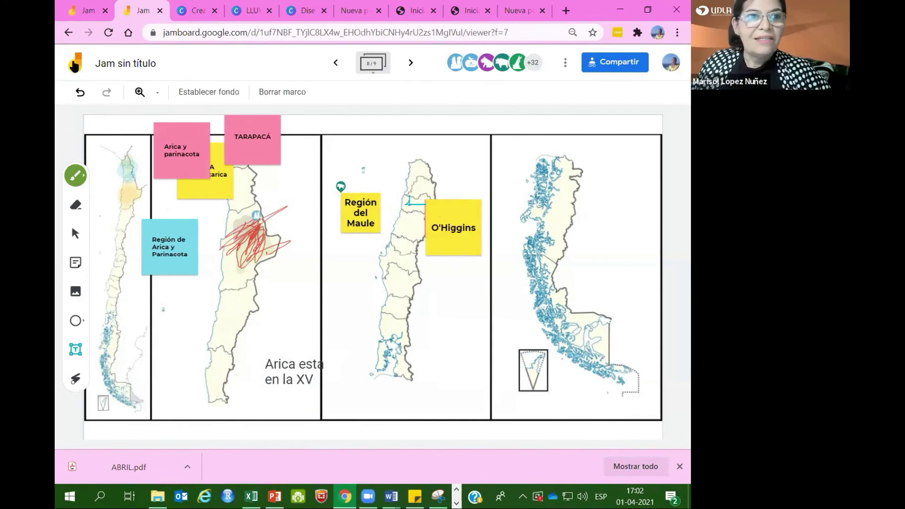
{"action": "left_click", "coordinate": [74, 76]}
{"action": "left_click", "coordinate": [85, 14]}
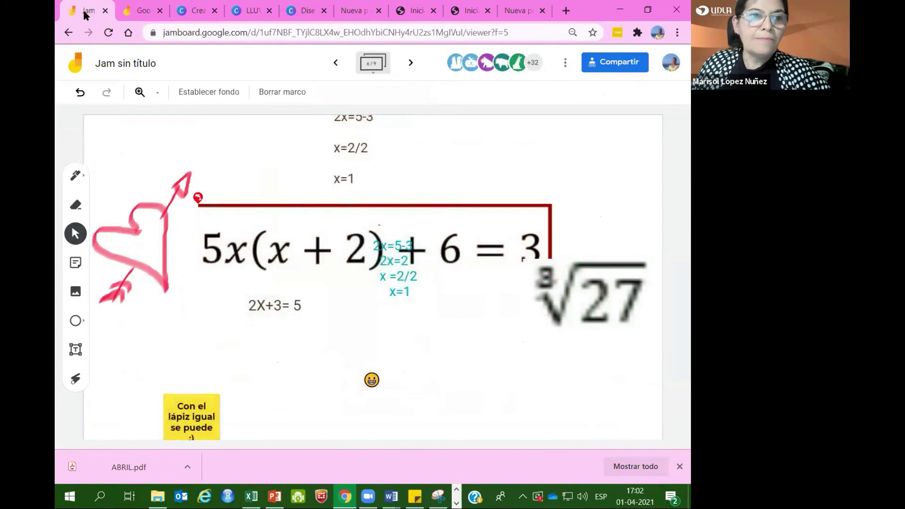
In the home tab, use list view and open Jam sin título at its classroom frame.
{"action": "left_click", "coordinate": [142, 12]}
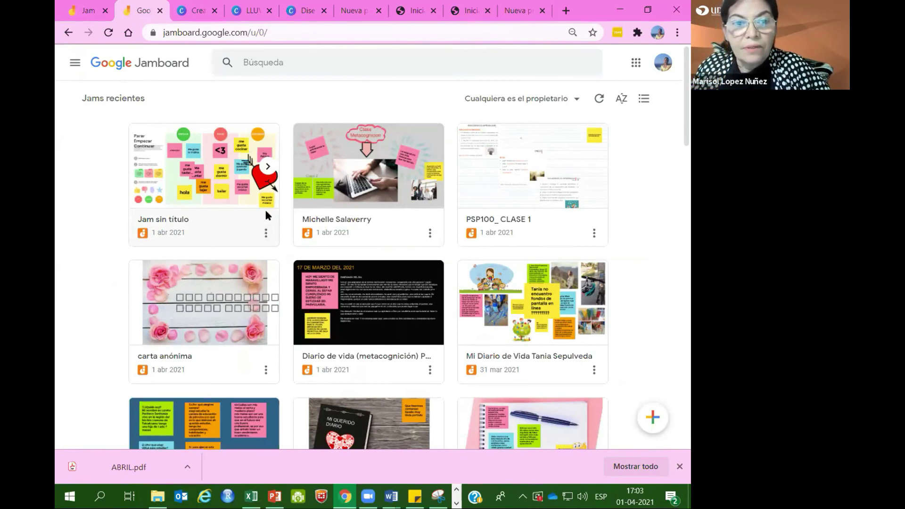
{"action": "left_click", "coordinate": [644, 98]}
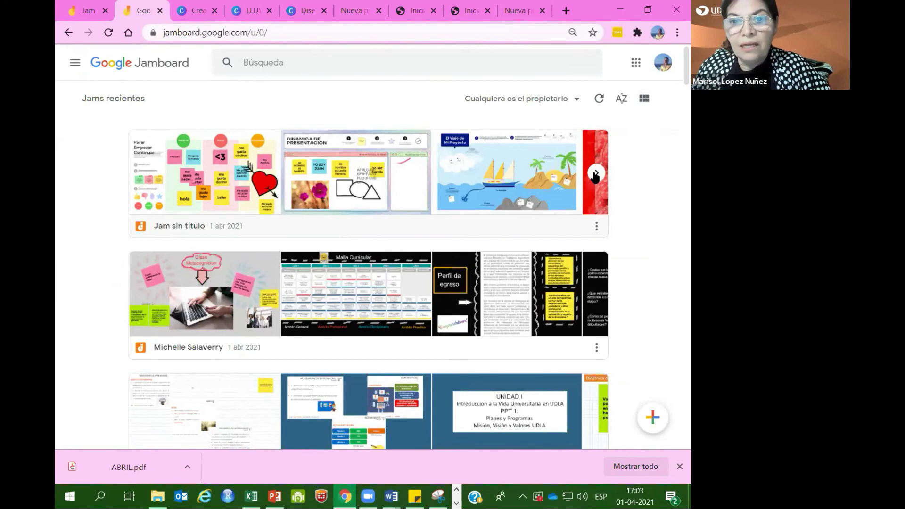
{"action": "left_click", "coordinate": [595, 174]}
{"action": "left_click", "coordinate": [595, 174]}
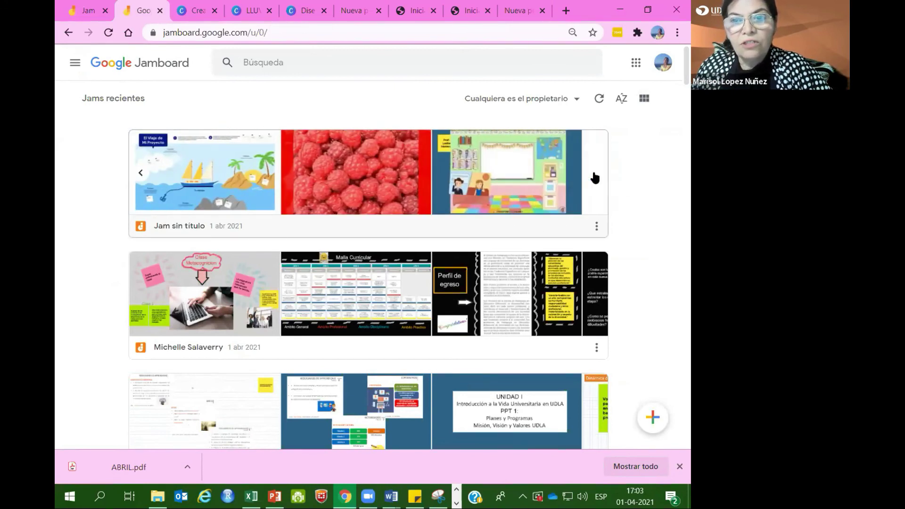
{"action": "left_click", "coordinate": [533, 185]}
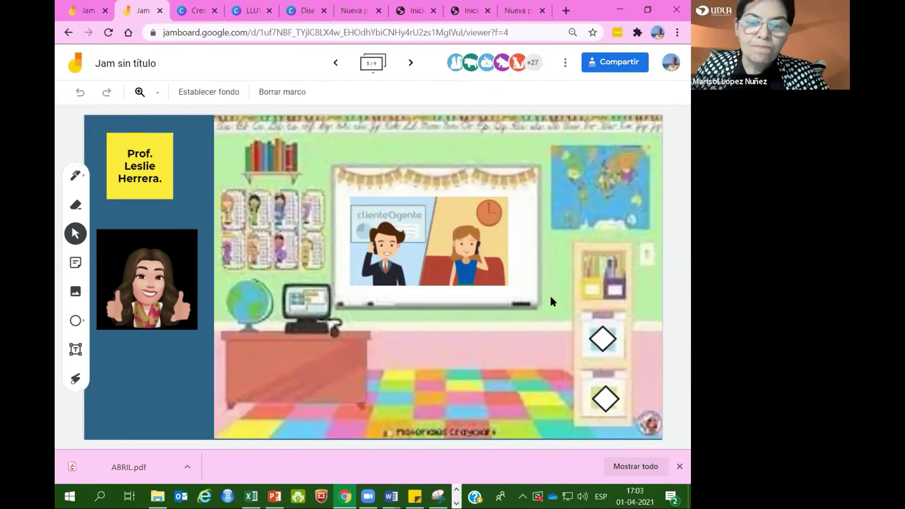
Return the equations board tab to the Jamboard home and scroll through the recent jams.
{"action": "left_click", "coordinate": [74, 11]}
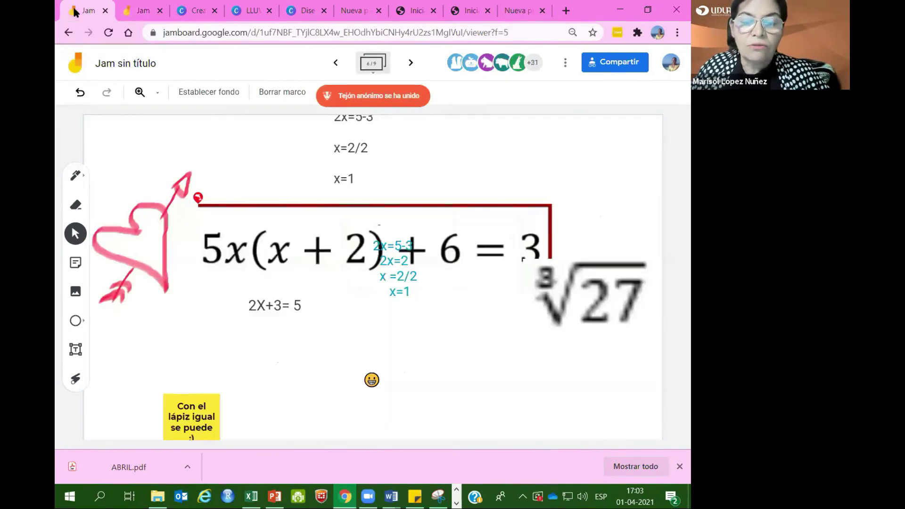
{"action": "left_click", "coordinate": [77, 65]}
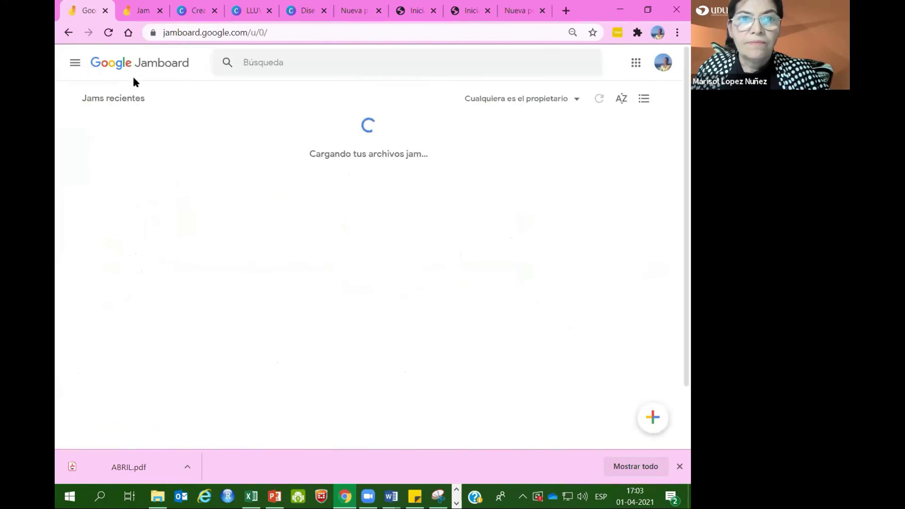
{"action": "scroll", "coordinate": [457, 288], "scroll_direction": "down", "scroll_amount": 1}
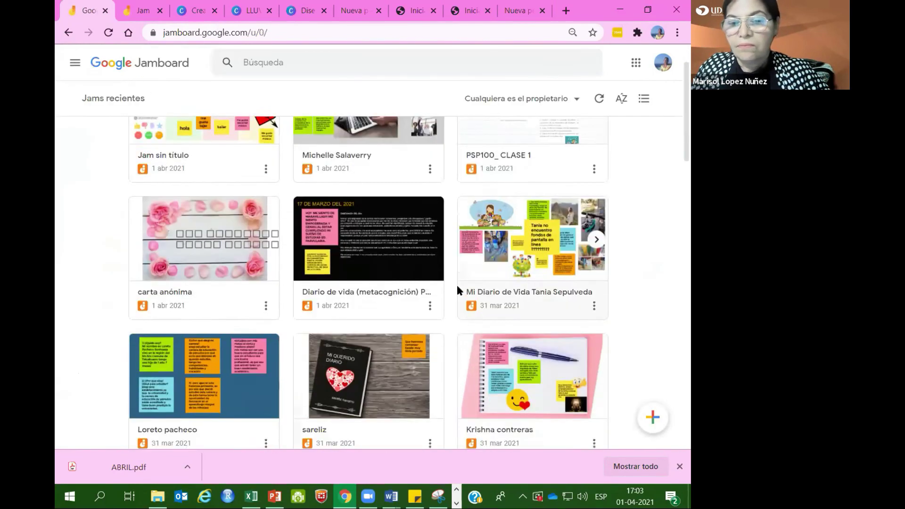
{"action": "scroll", "coordinate": [457, 285], "scroll_direction": "down", "scroll_amount": 6}
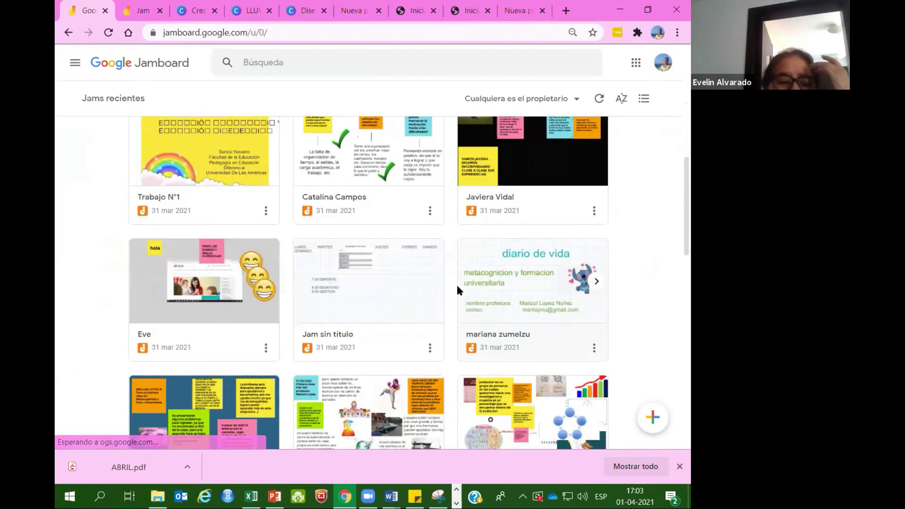
{"action": "scroll", "coordinate": [457, 284], "scroll_direction": "down", "scroll_amount": 2}
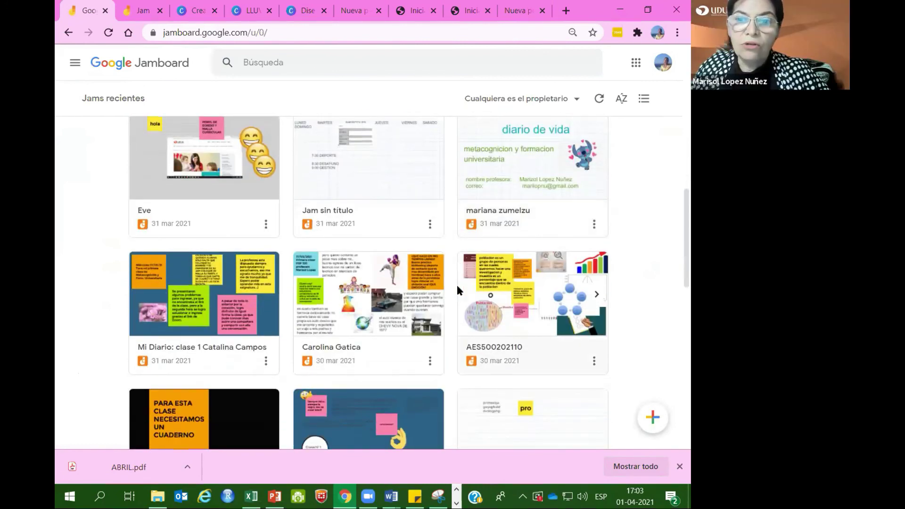
{"action": "scroll", "coordinate": [456, 284], "scroll_direction": "down", "scroll_amount": 5}
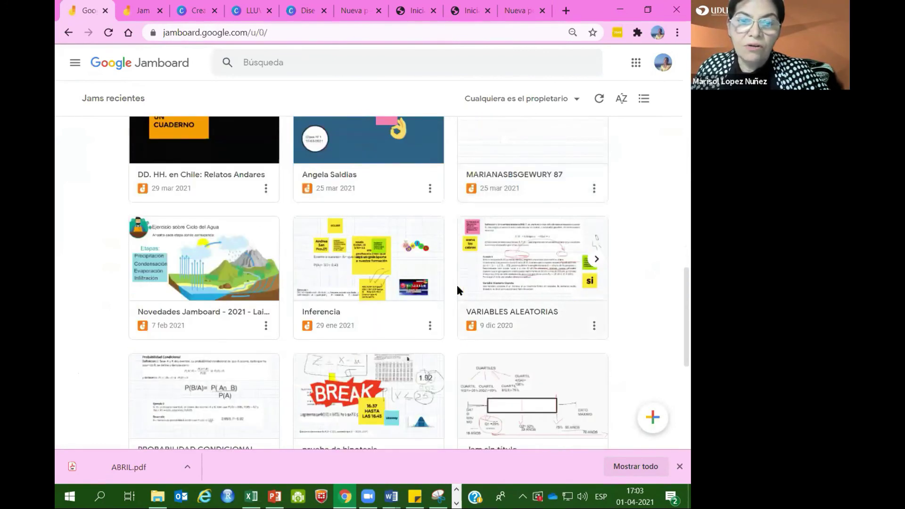
Open Novedades Jamboard - 2021 - Laita Digital and advance to frame 5, the flags map.
{"action": "left_click", "coordinate": [216, 269]}
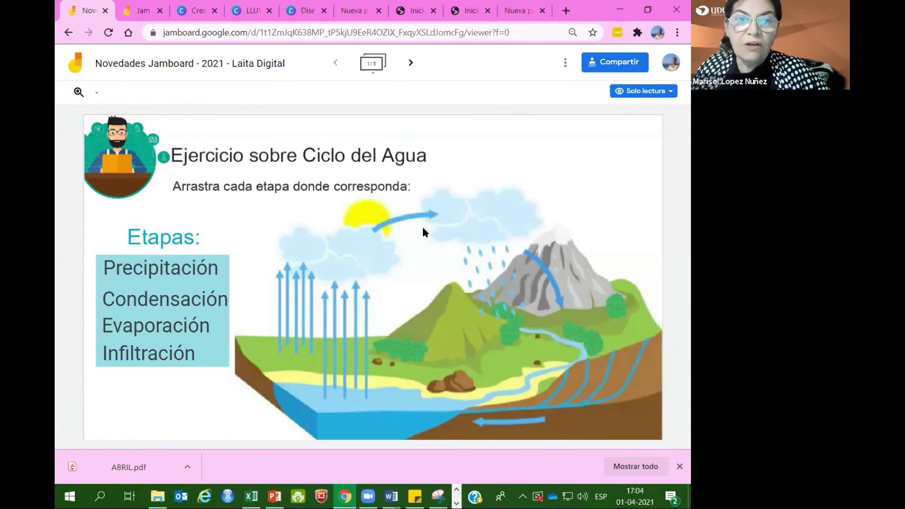
{"action": "left_click", "coordinate": [415, 66]}
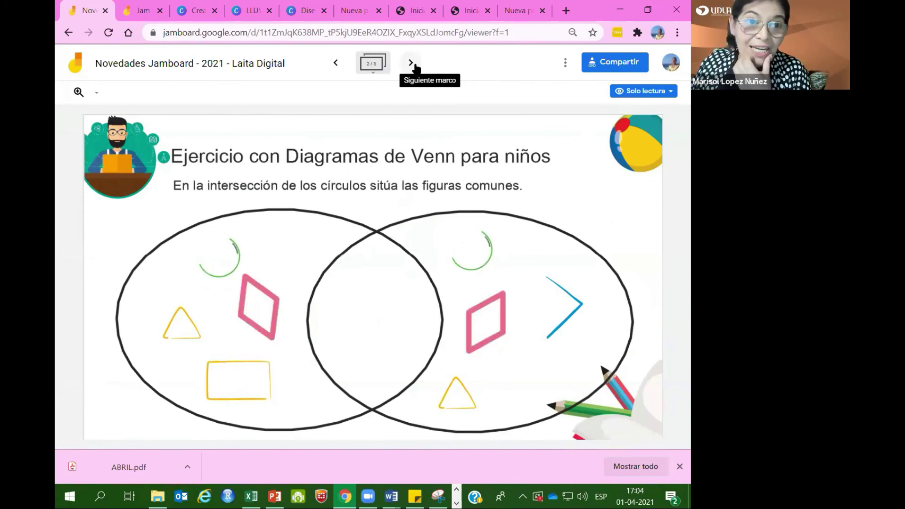
{"action": "left_click", "coordinate": [414, 66]}
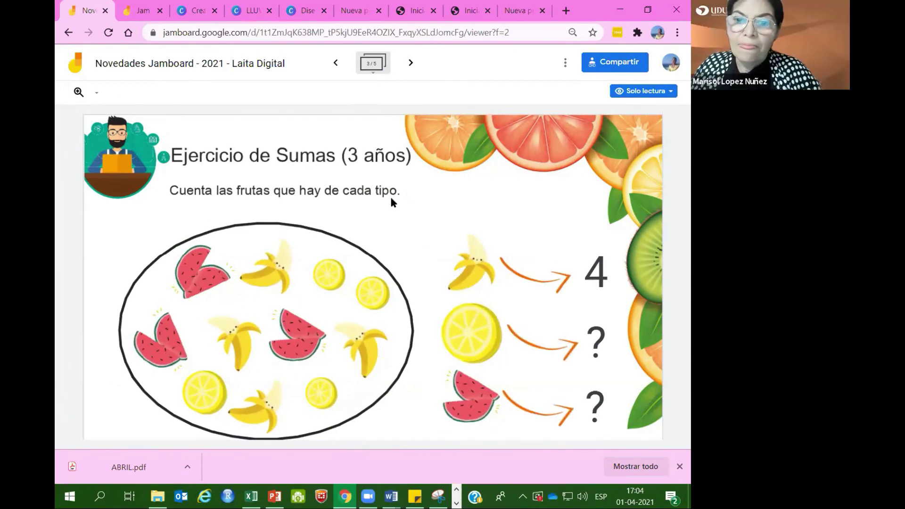
{"action": "left_click", "coordinate": [411, 63]}
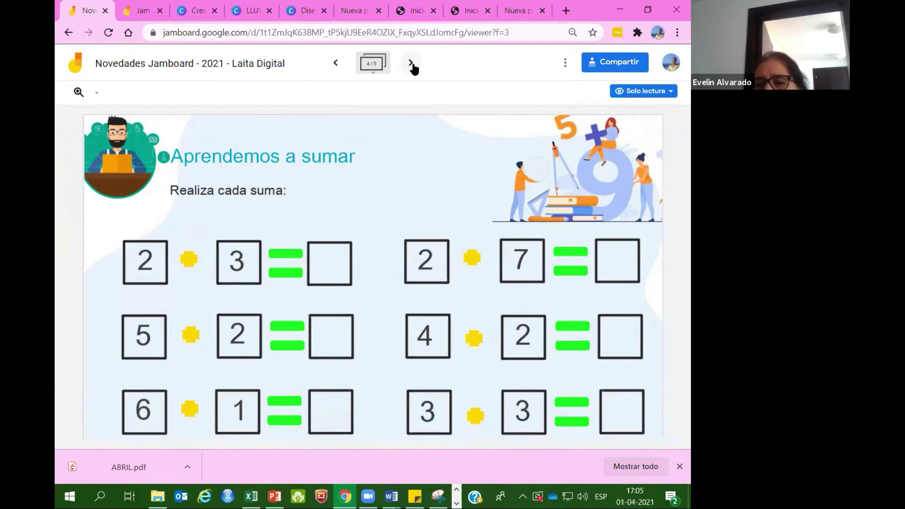
{"action": "left_click", "coordinate": [411, 64]}
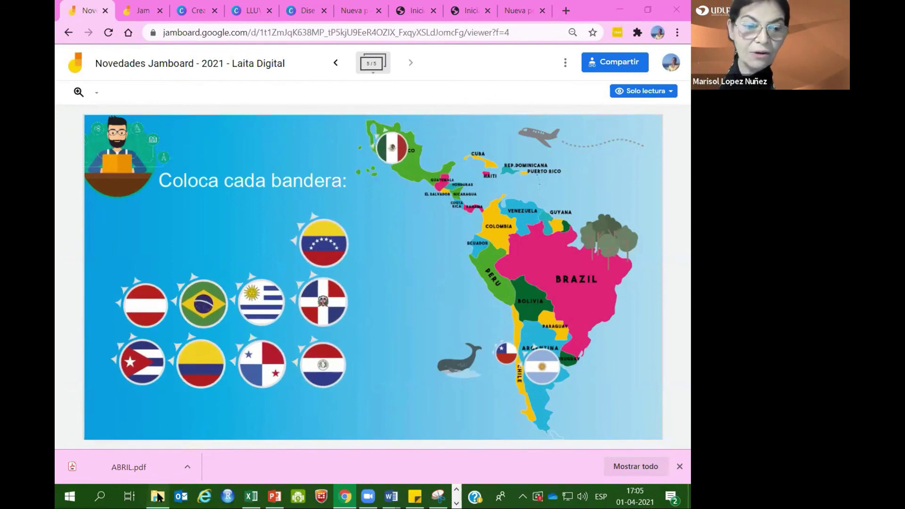
{"action": "key", "text": "alt+Tab"}
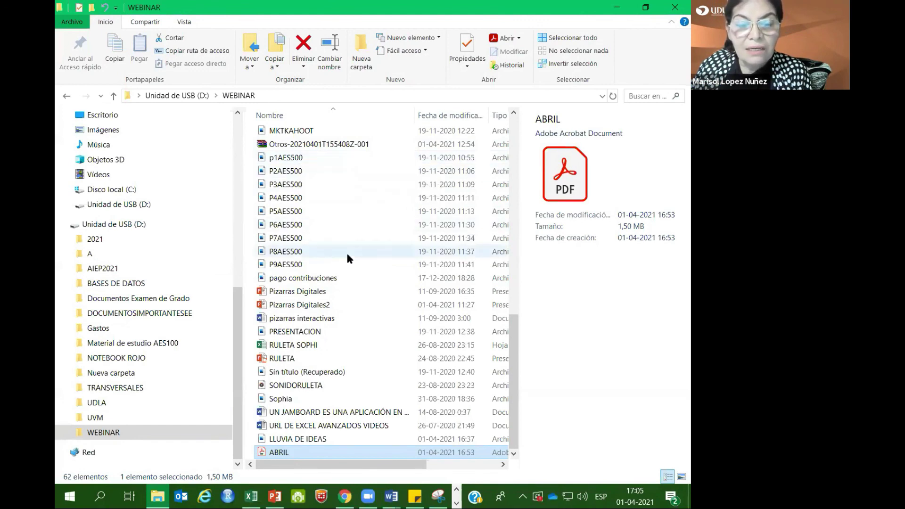
Select the Otros folder among Figuras, Frutas and Otros in the USB drive's WEBINAR folder.
{"action": "scroll", "coordinate": [368, 315], "scroll_direction": "up", "scroll_amount": 3}
{"action": "scroll", "coordinate": [368, 314], "scroll_direction": "up", "scroll_amount": 9}
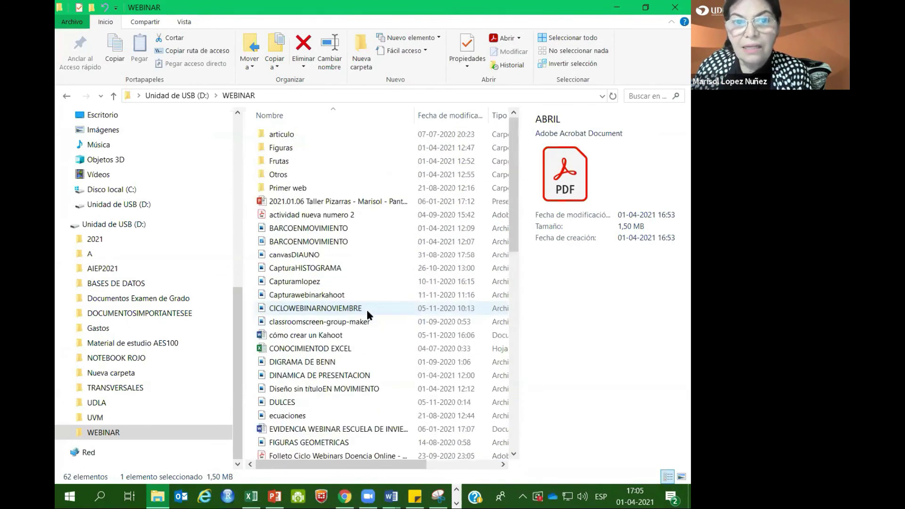
{"action": "left_click", "coordinate": [293, 160]}
{"action": "left_click", "coordinate": [296, 147]}
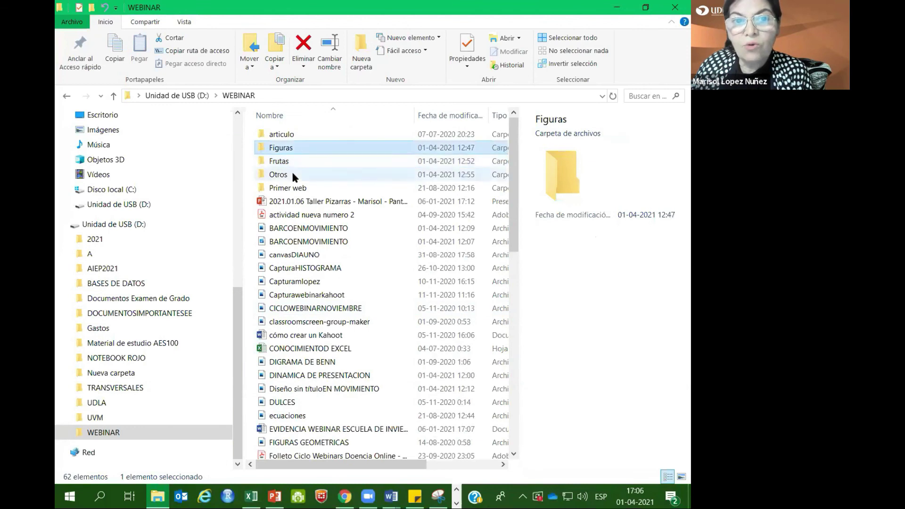
{"action": "left_click", "coordinate": [293, 175]}
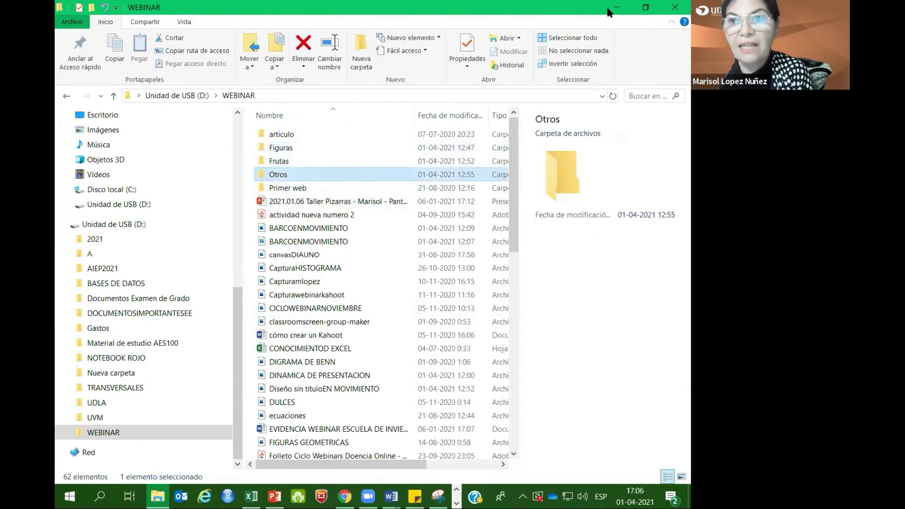